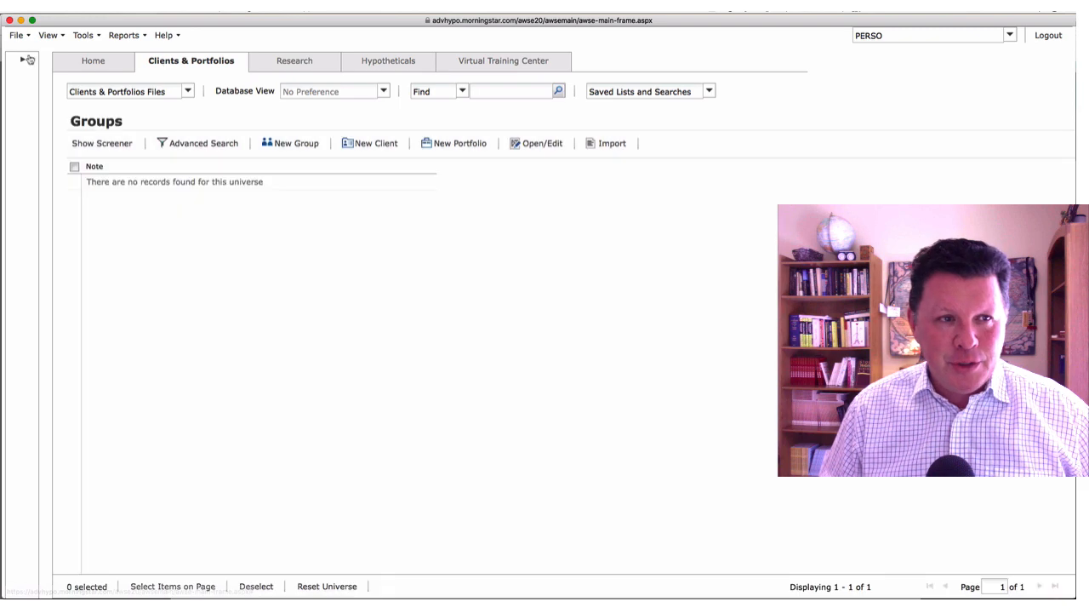
# Step: Expand the navigation list, start a new group file and enter the family's name as the group name
pyautogui.click(22, 62)
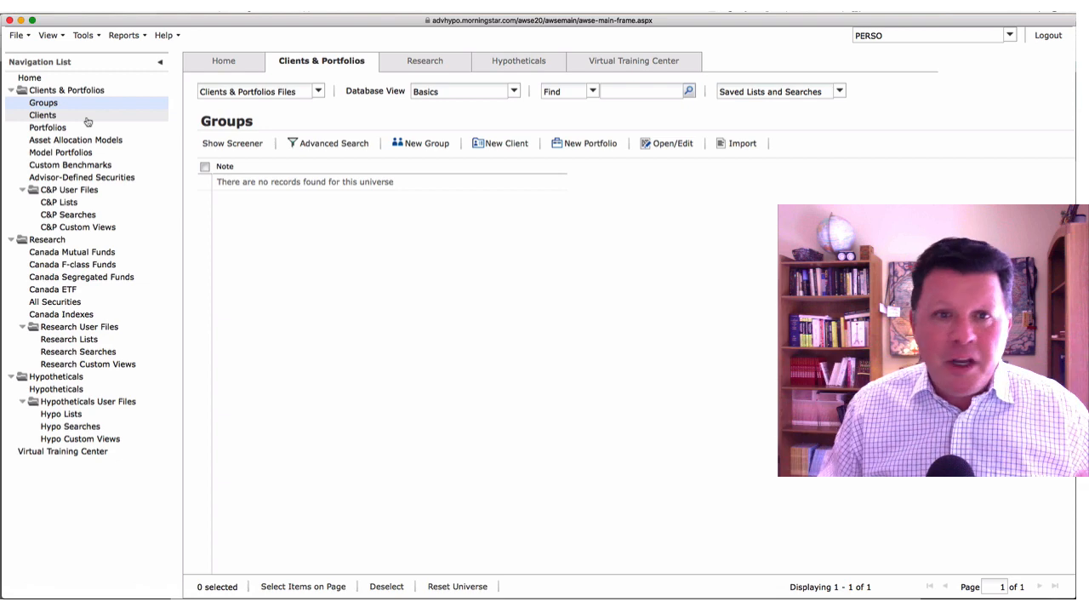
pyautogui.click(423, 146)
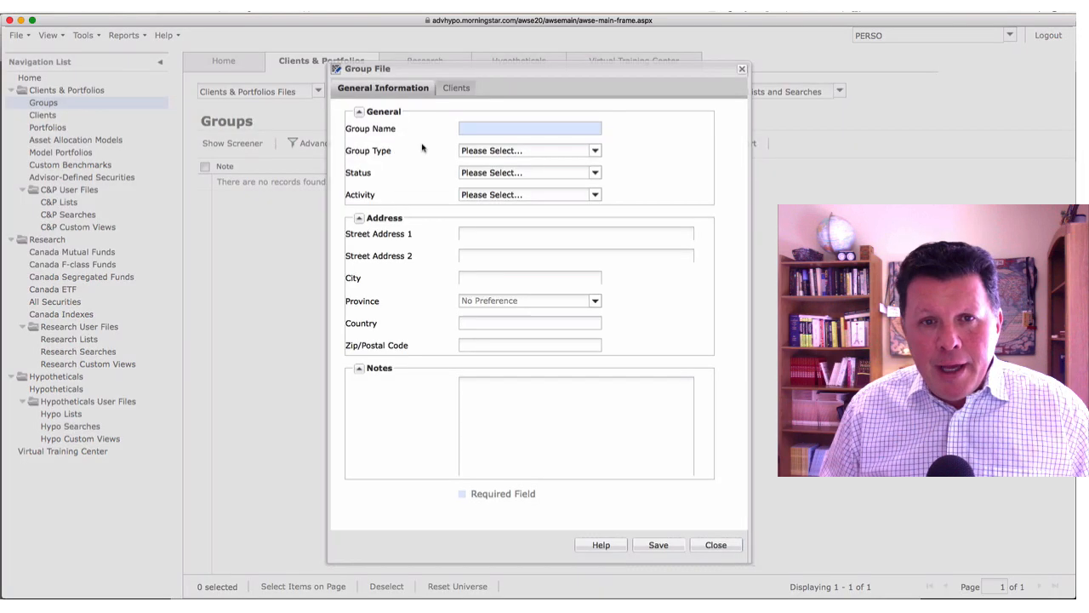
pyautogui.click(469, 127)
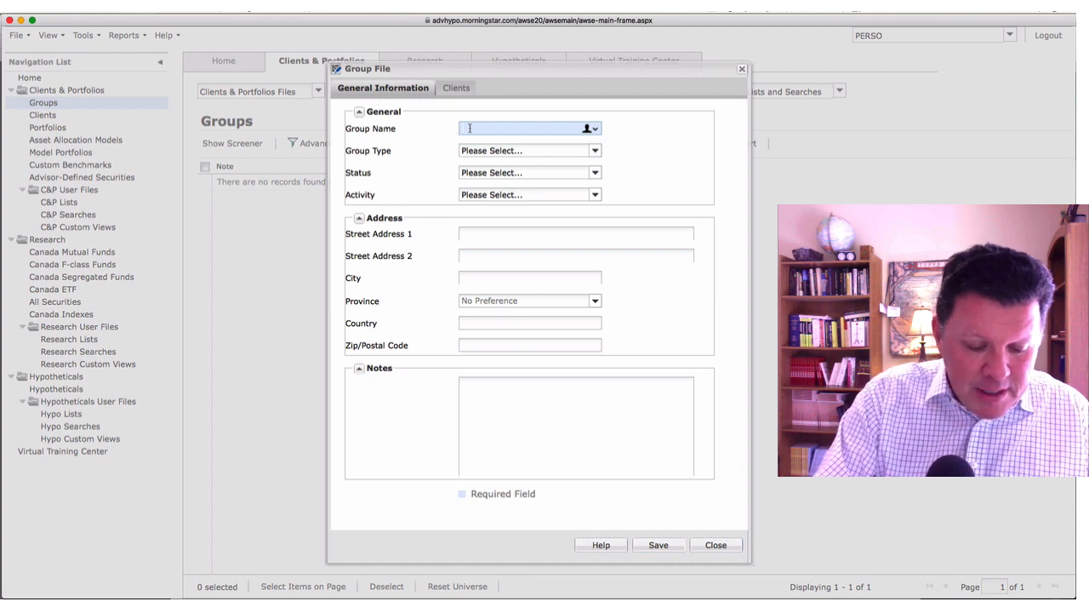
pyautogui.write('Smith')
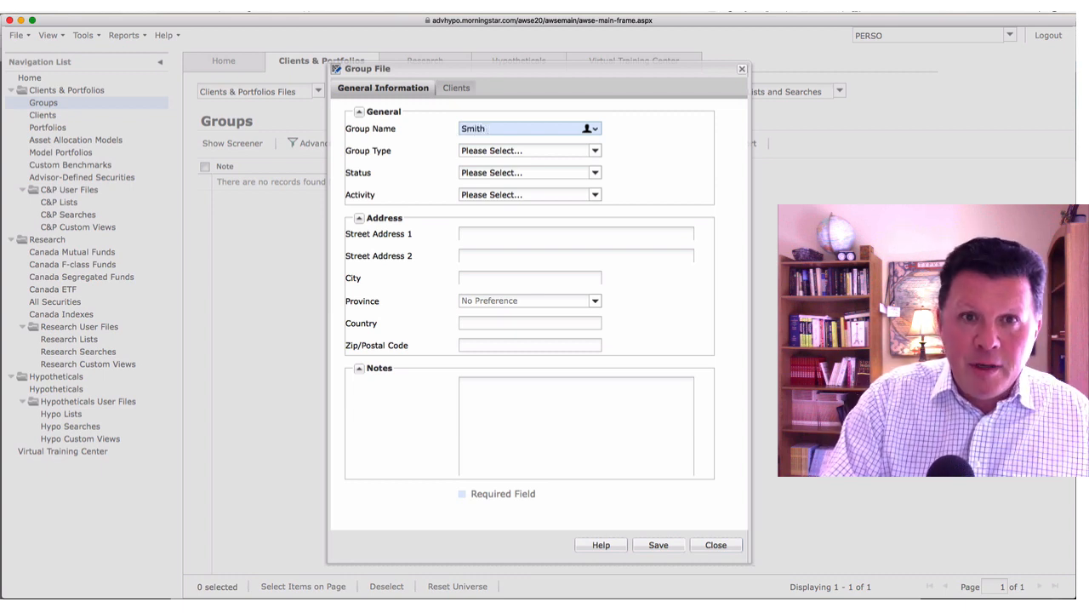
pyautogui.write(' Family')
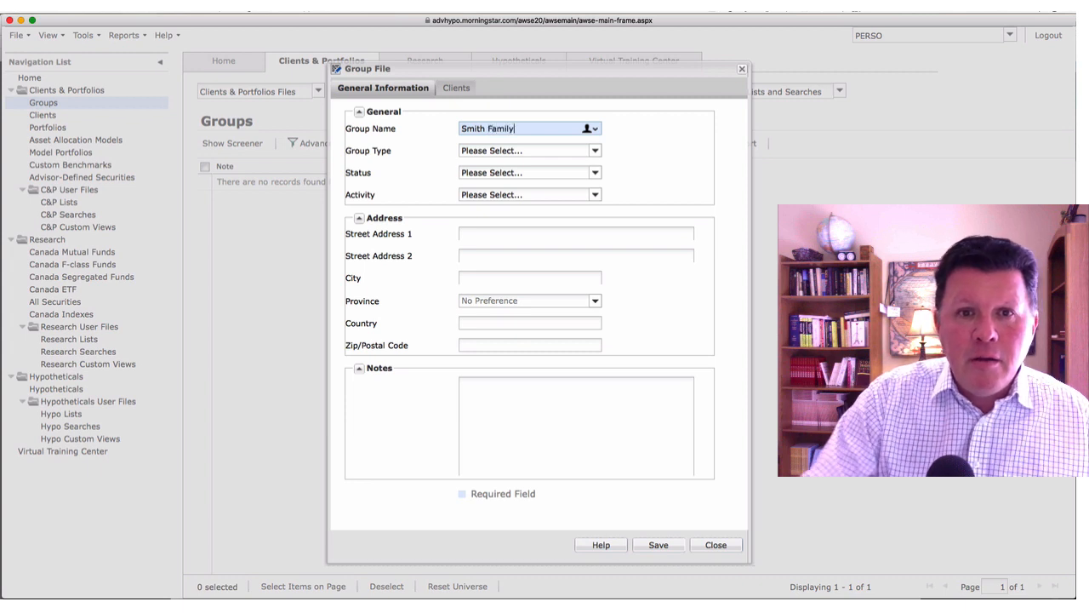
# Step: Set the group type to Individual, status to Prospect and activity to Active, and save and close the group file
pyautogui.click(595, 150)
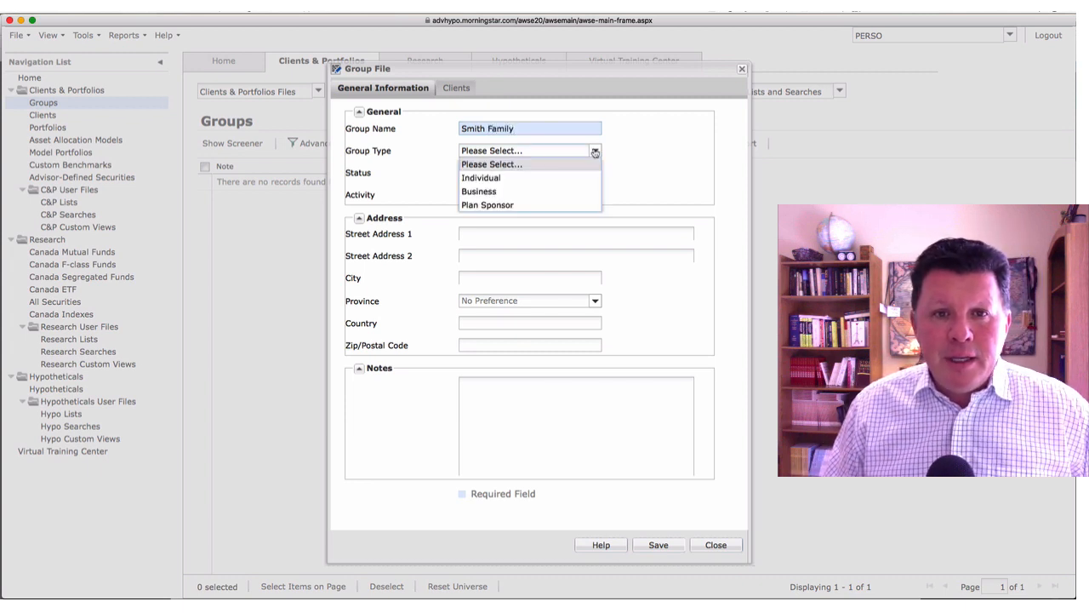
pyautogui.click(497, 178)
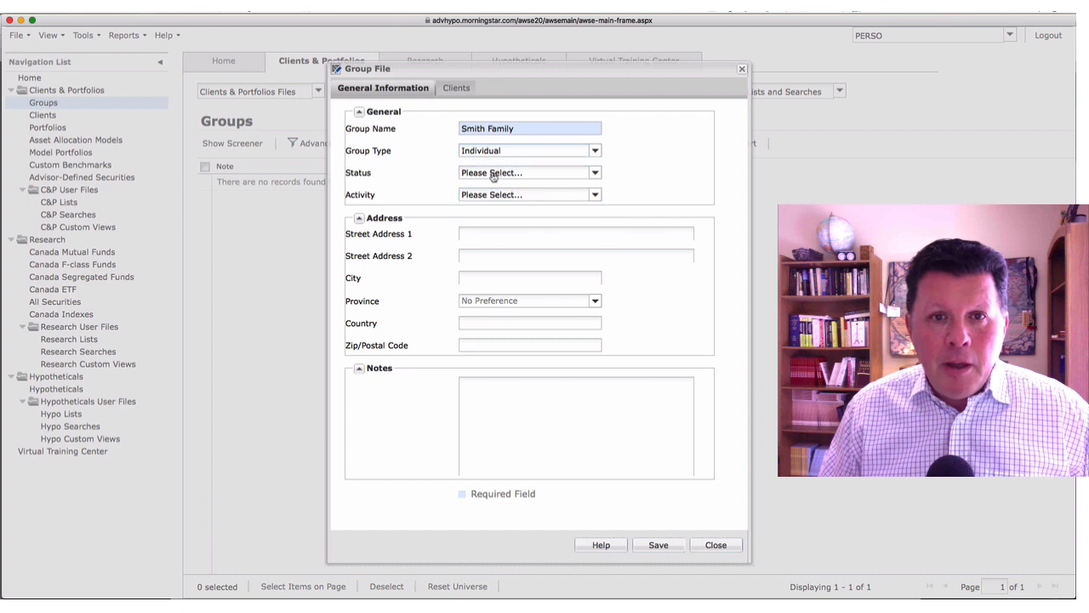
pyautogui.click(489, 174)
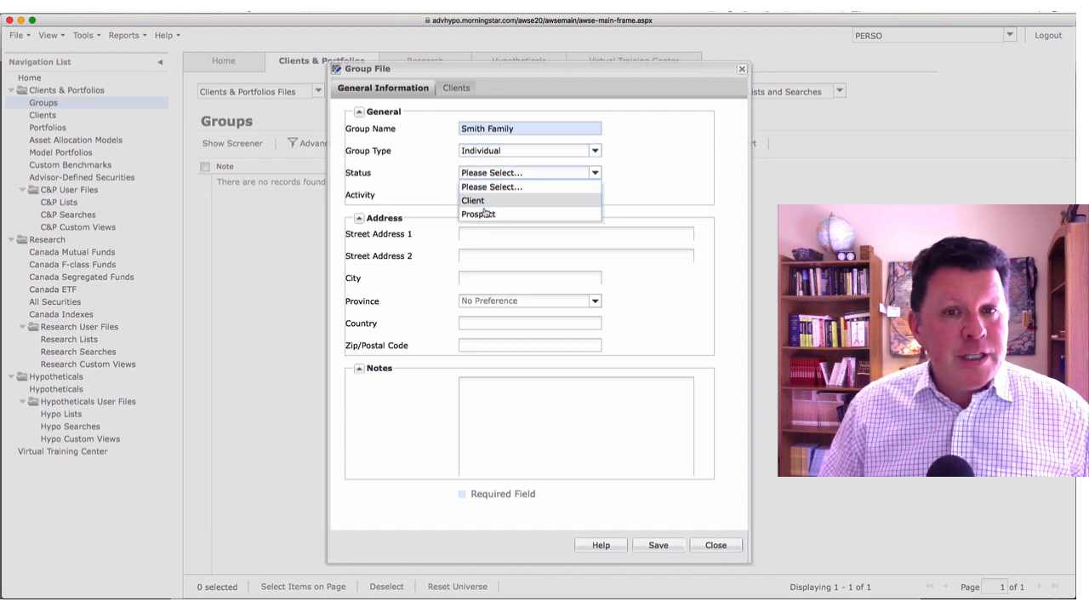
pyautogui.click(484, 214)
pyautogui.click(466, 196)
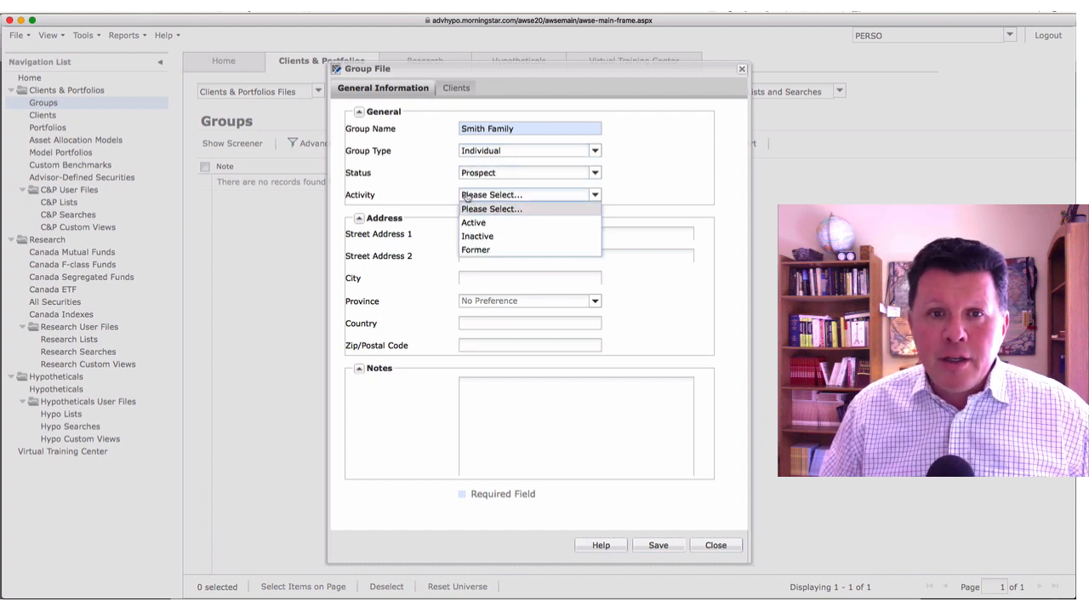
pyautogui.click(482, 222)
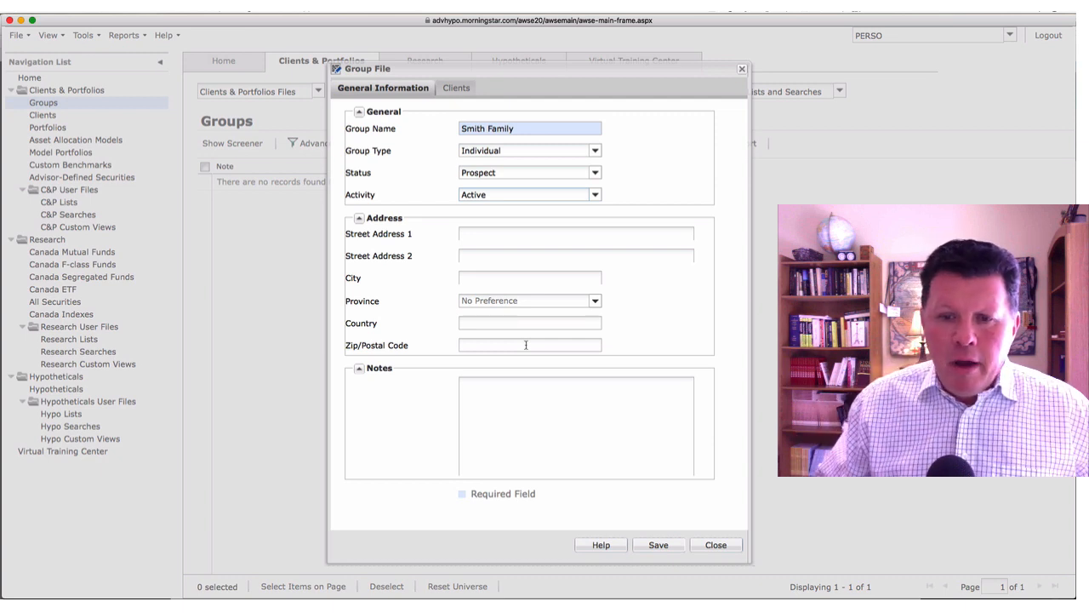
pyautogui.click(666, 546)
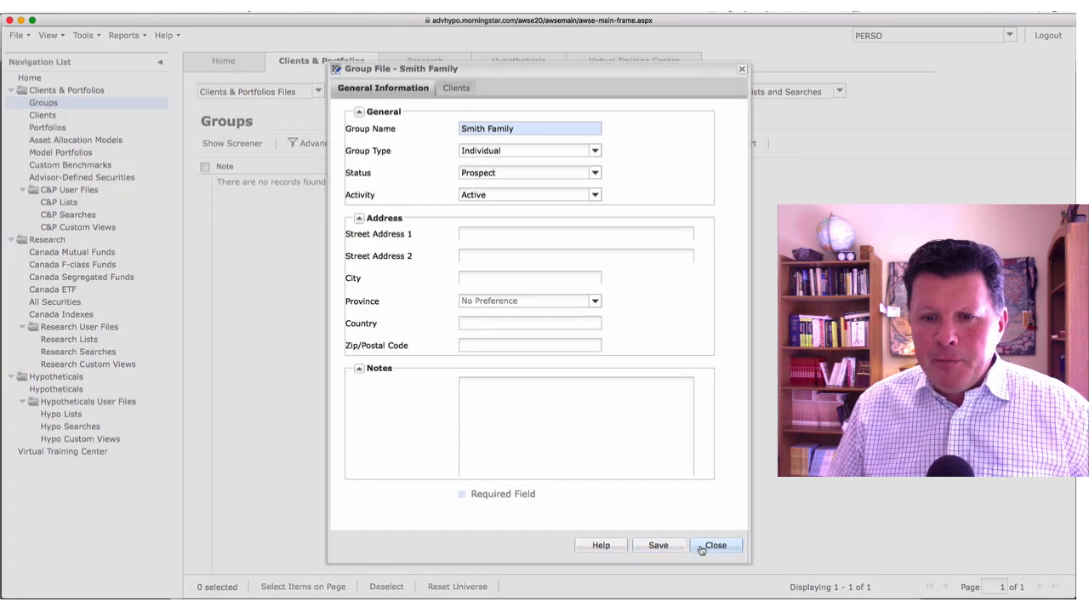
pyautogui.click(708, 544)
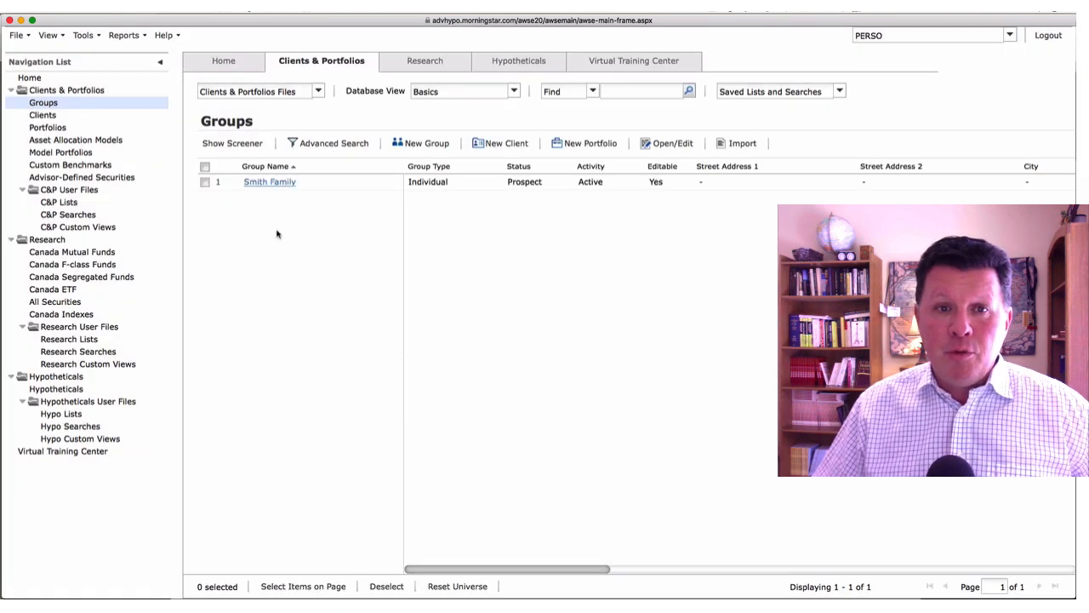
# Step: Look at the new family group's portfolio list and return to the groups list
pyautogui.click(270, 182)
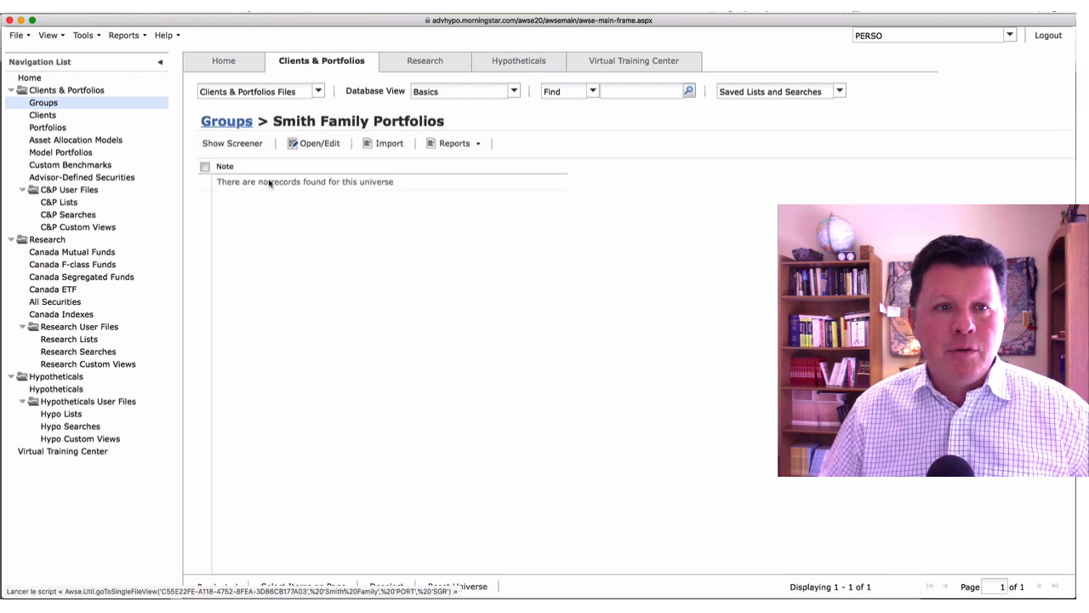
pyautogui.click(224, 124)
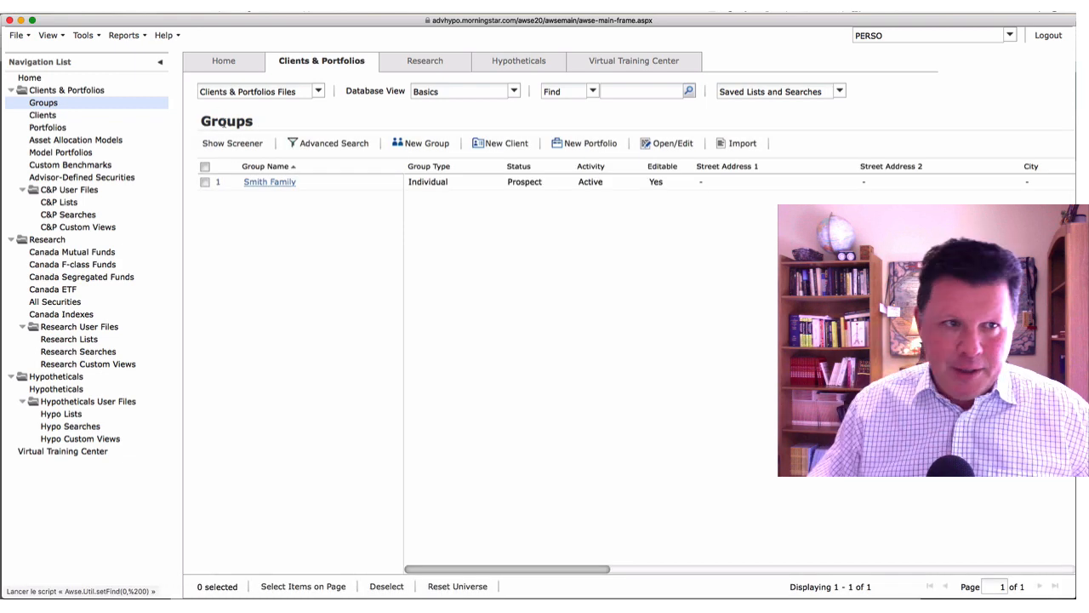
# Step: Create a new client file from the Clients list and enter the client's first name, last name and middle initial
pyautogui.click(42, 114)
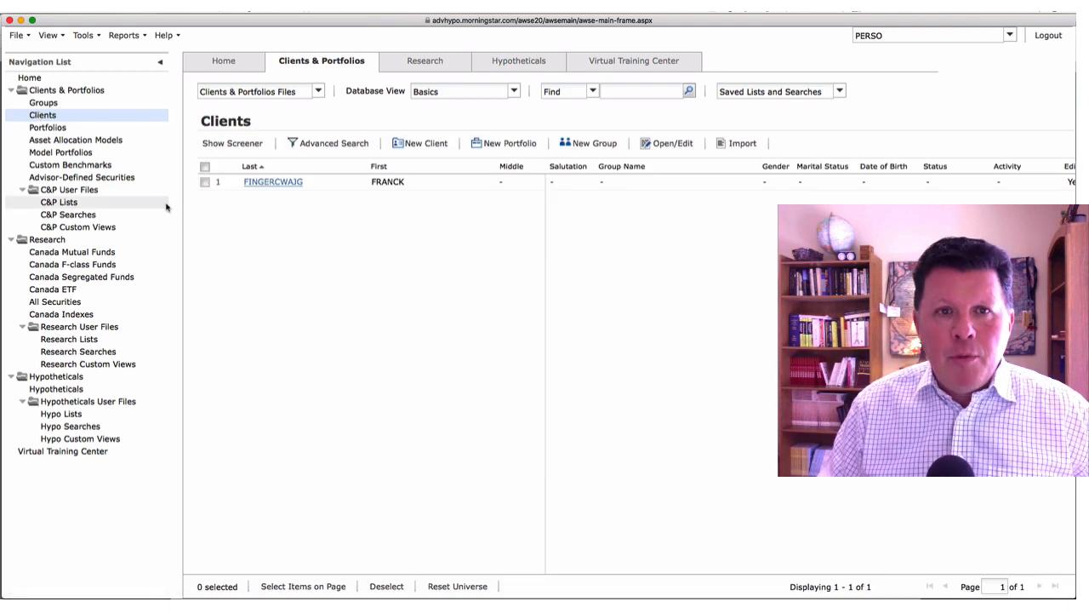
pyautogui.click(419, 147)
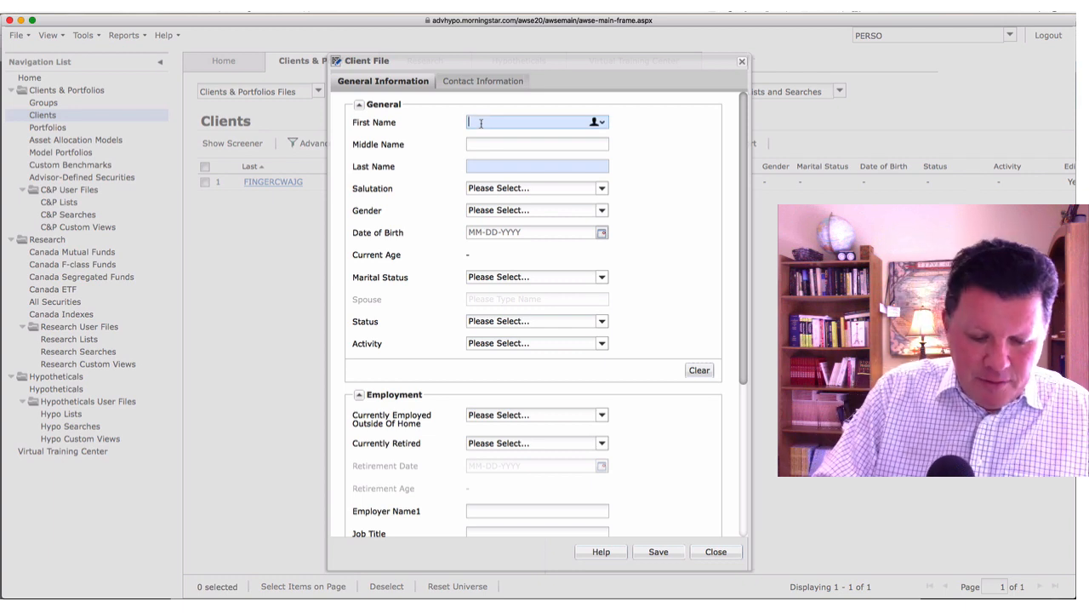
pyautogui.write('John')
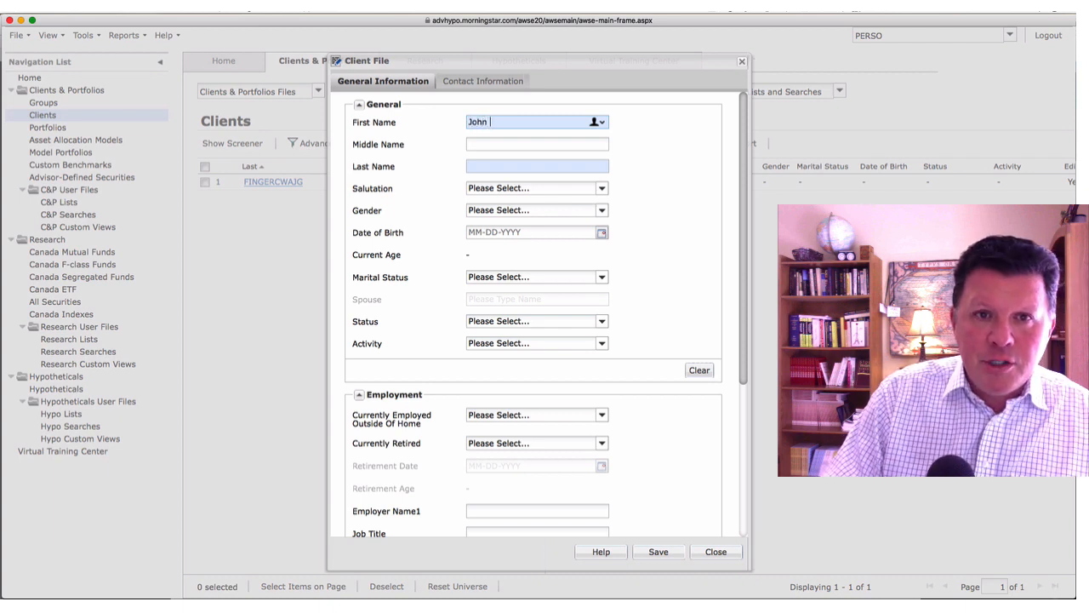
pyautogui.press('Tab')
pyautogui.press('Tab')
pyautogui.write('S')
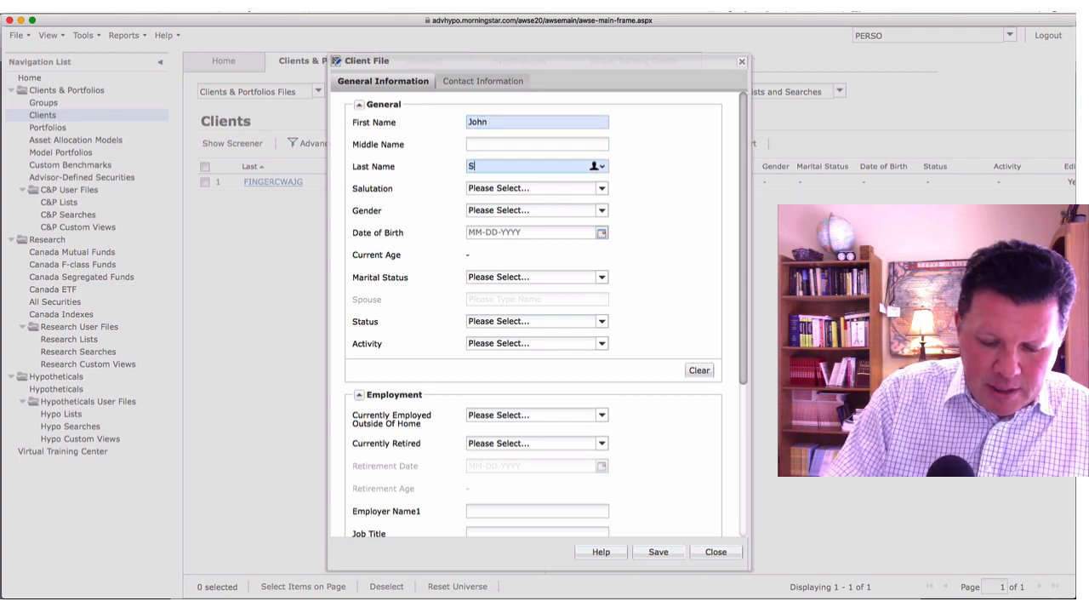
pyautogui.write('mith')
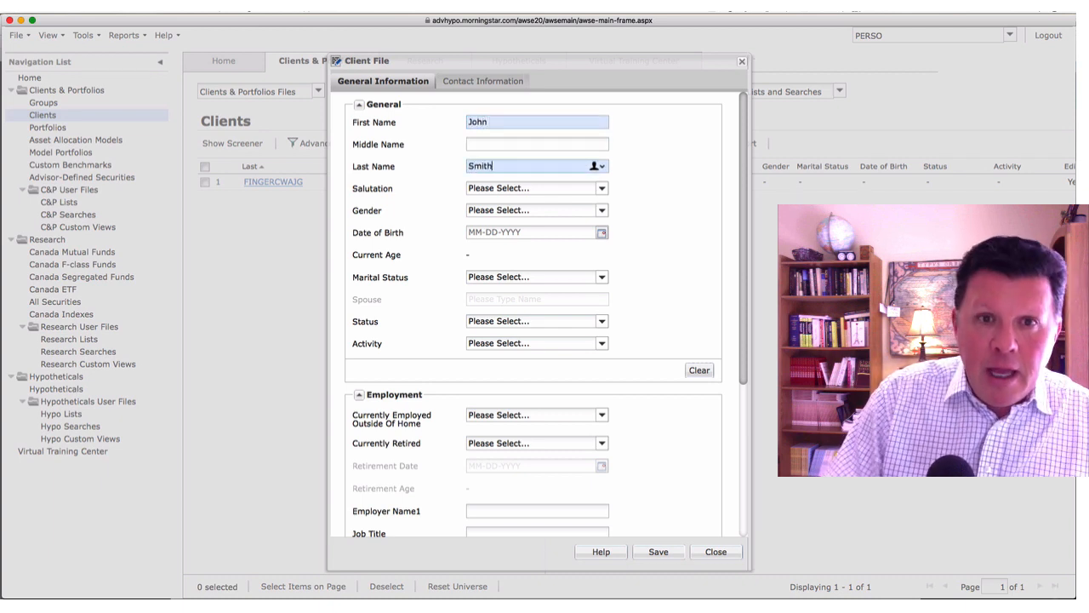
pyautogui.click(489, 143)
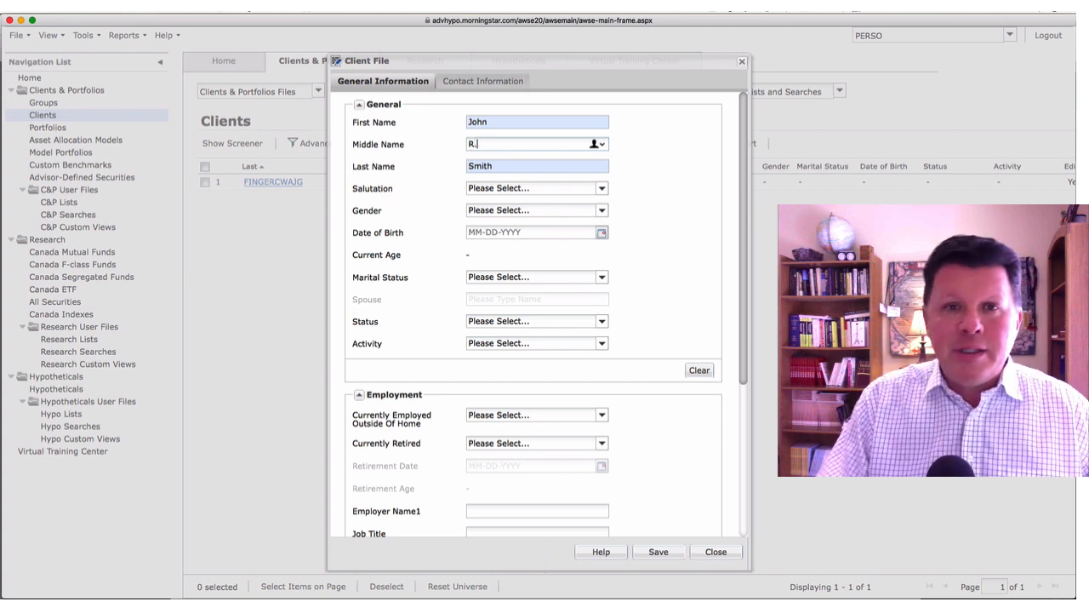
# Step: Set the client's salutation to Mr. and save the client file
pyautogui.click(484, 188)
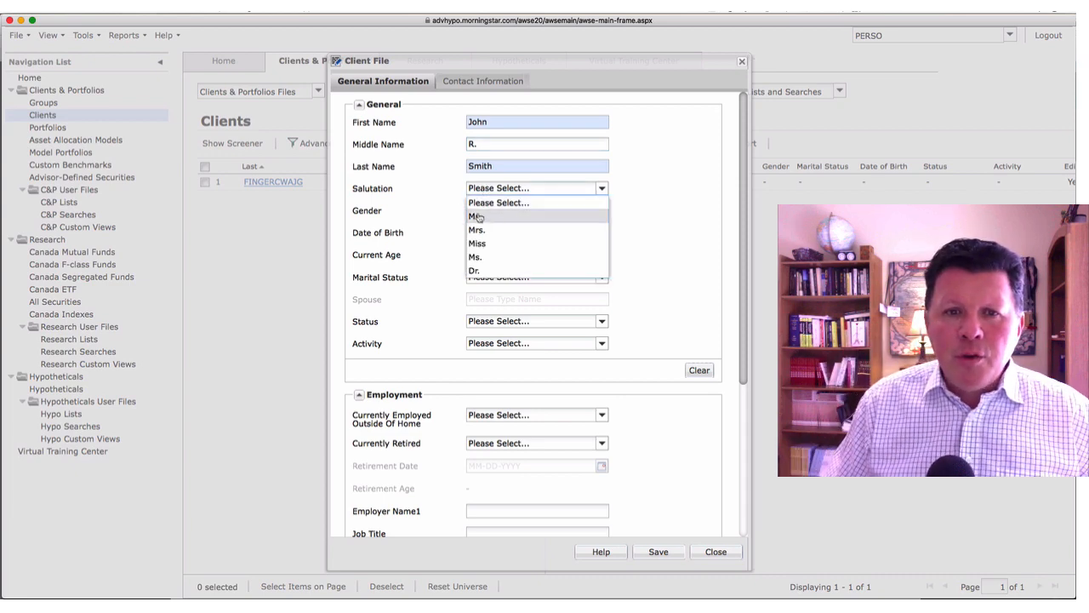
pyautogui.click(478, 217)
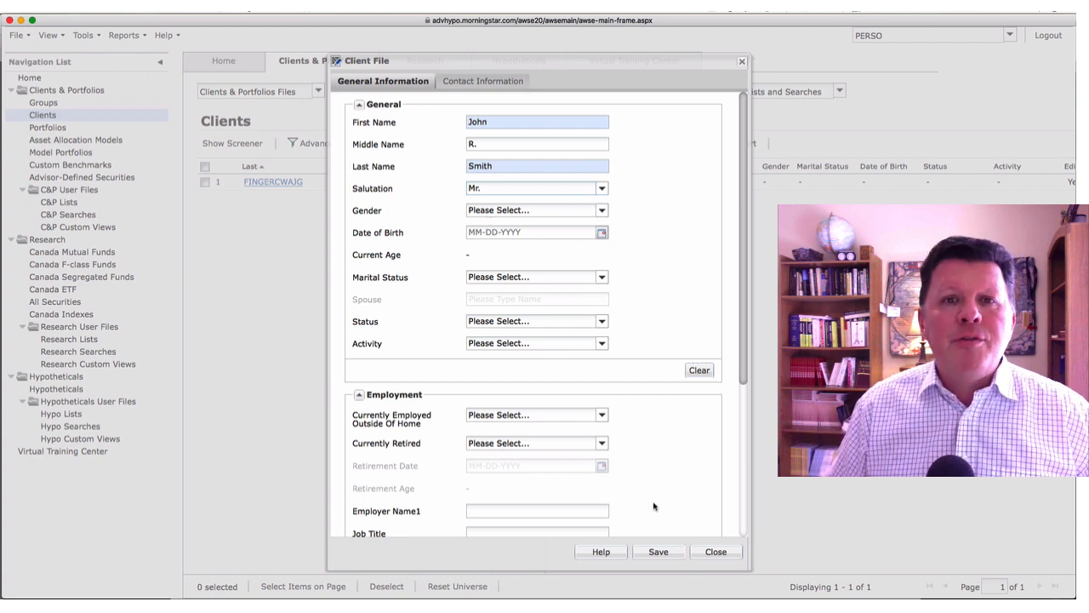
pyautogui.click(659, 553)
# Step: Review the saved client's employment, notes and contact information fields, and close the client file
pyautogui.scroll(-5, 676, 245)
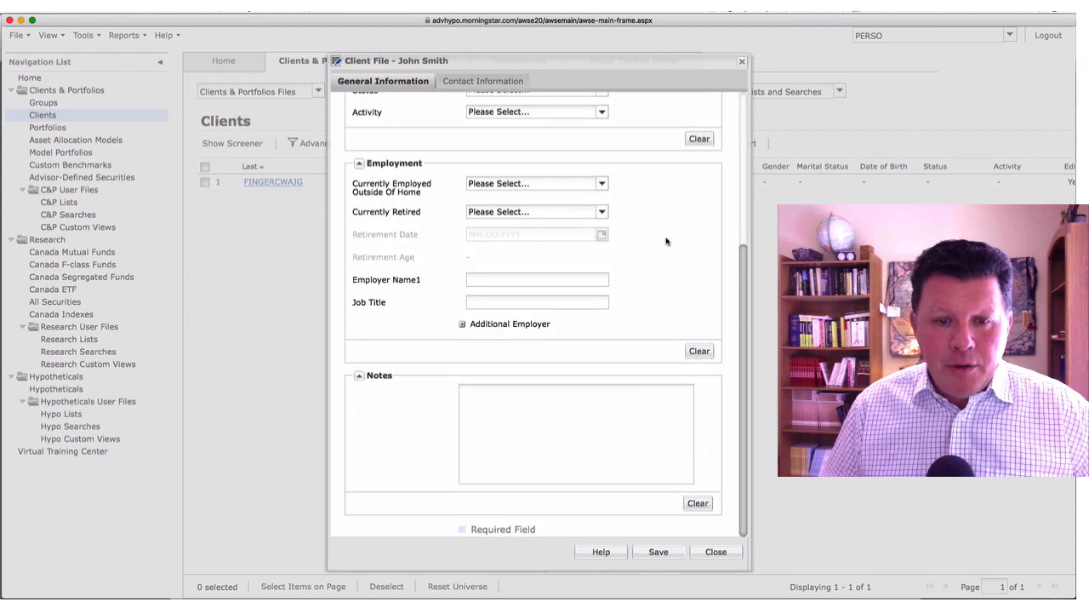
pyautogui.scroll(5, 666, 242)
pyautogui.click(466, 82)
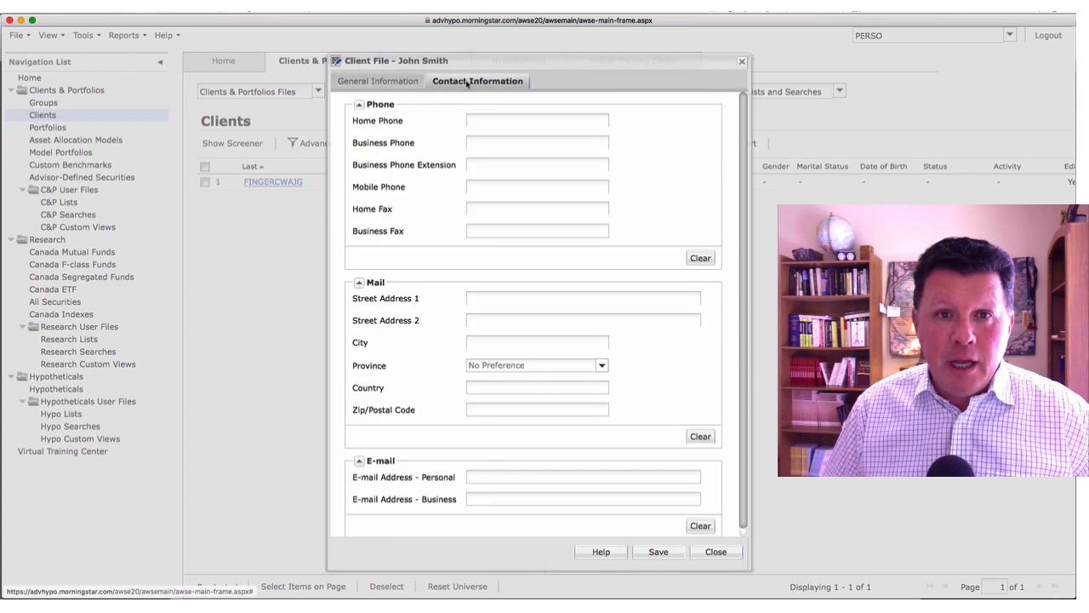
pyautogui.scroll(-2, 506, 159)
pyautogui.scroll(1, 465, 221)
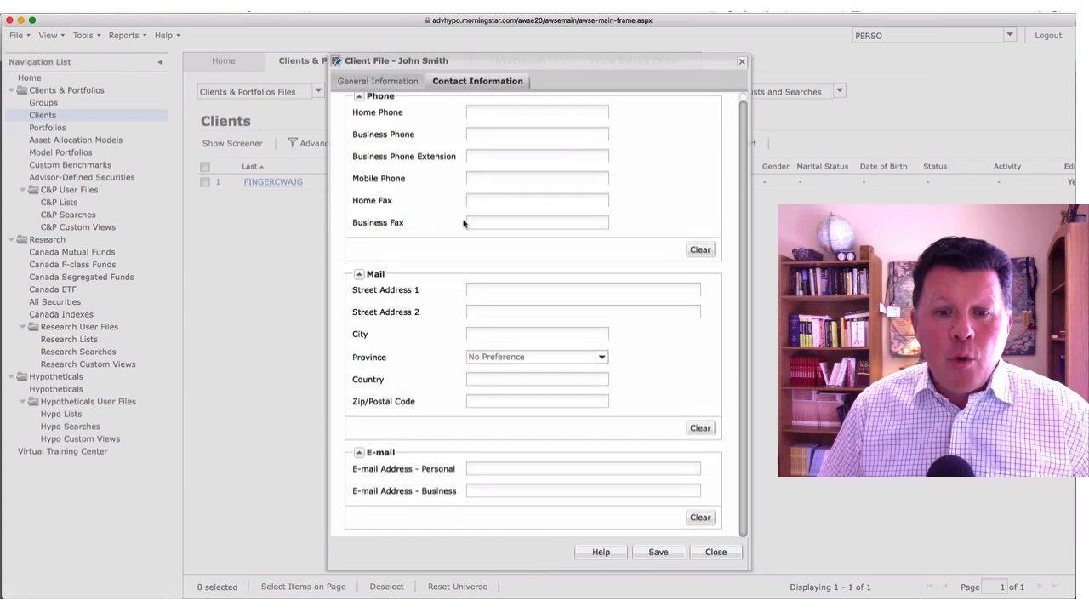
pyautogui.click(716, 551)
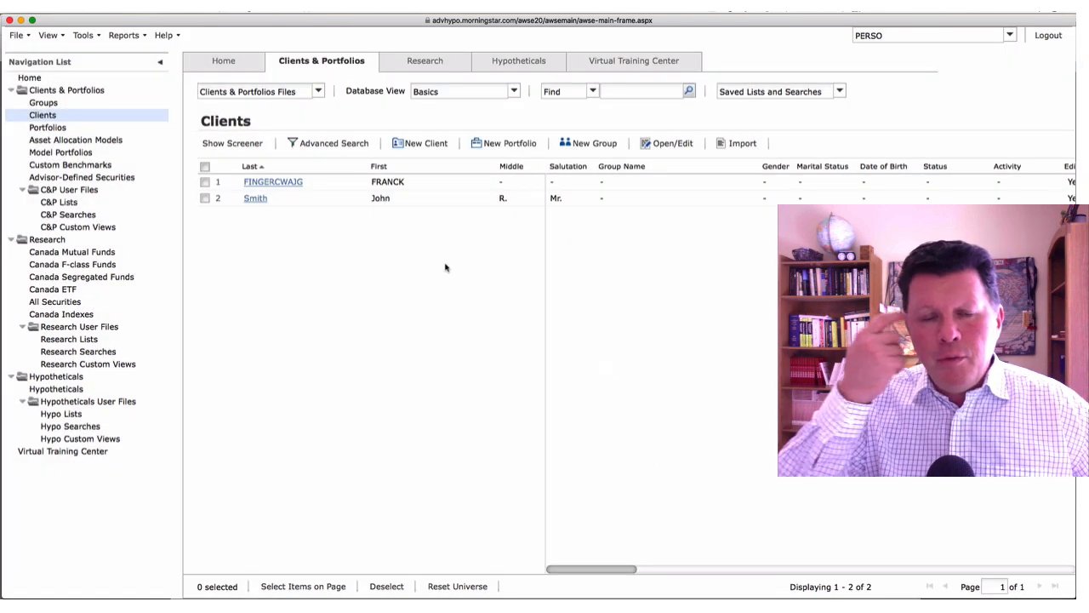
# Step: Start a second client file and enter the client's first and last names
pyautogui.click(411, 142)
pyautogui.click(487, 123)
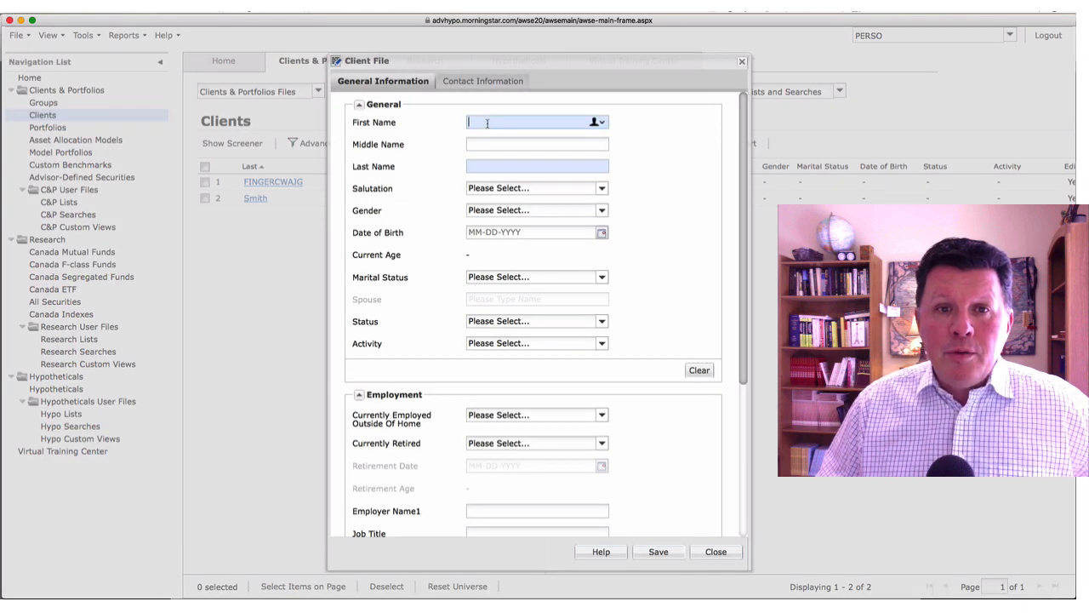
pyautogui.write('Johnson')
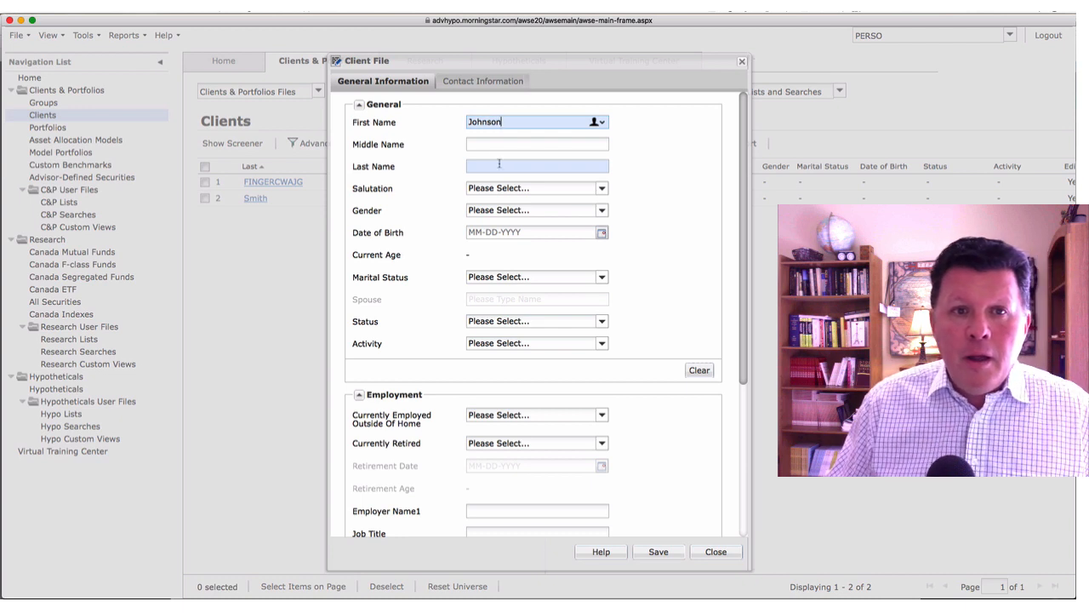
pyautogui.moveTo(505, 122); pyautogui.dragTo(465, 120)
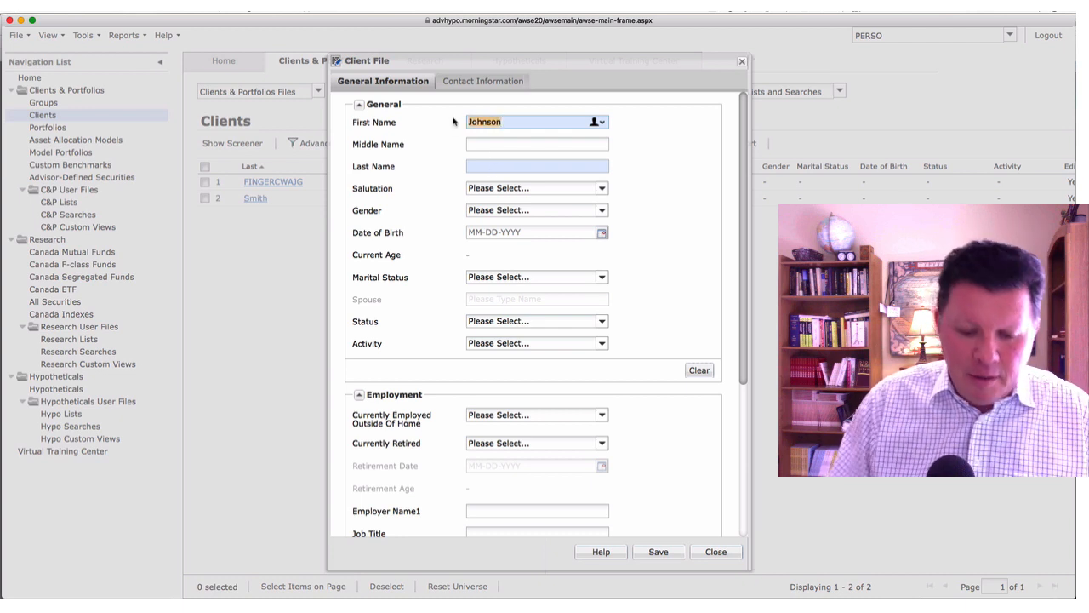
pyautogui.write('Maggie')
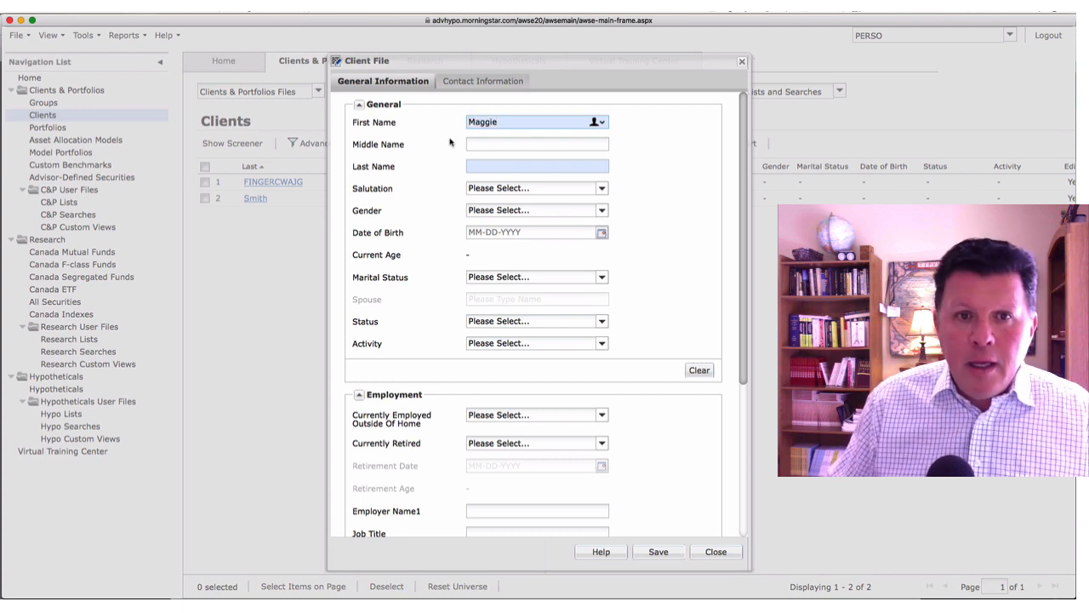
pyautogui.click(469, 169)
pyautogui.write('Jo')
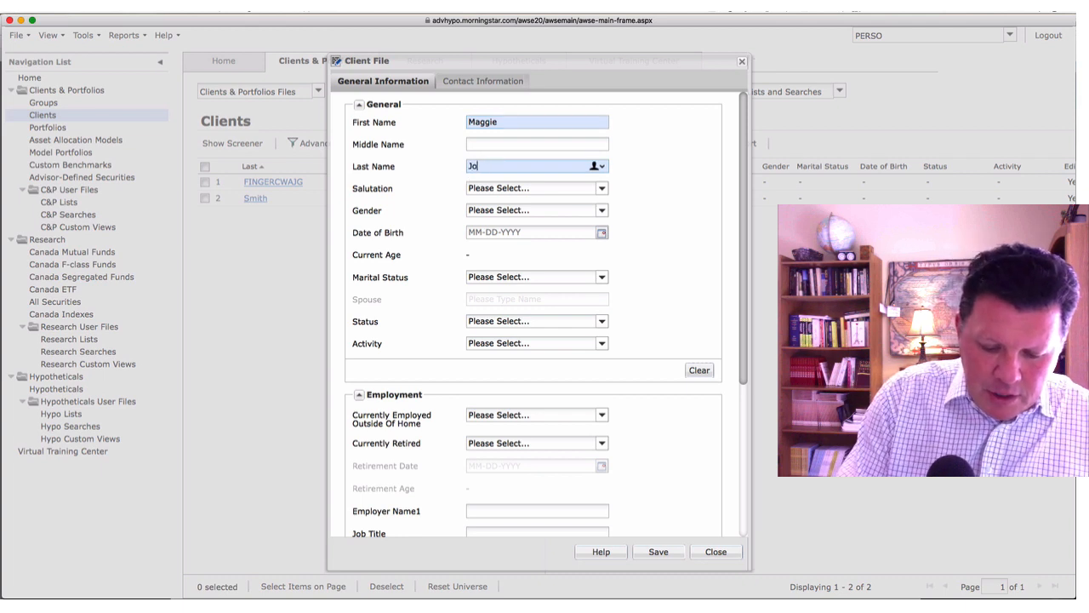
pyautogui.write('hnson')
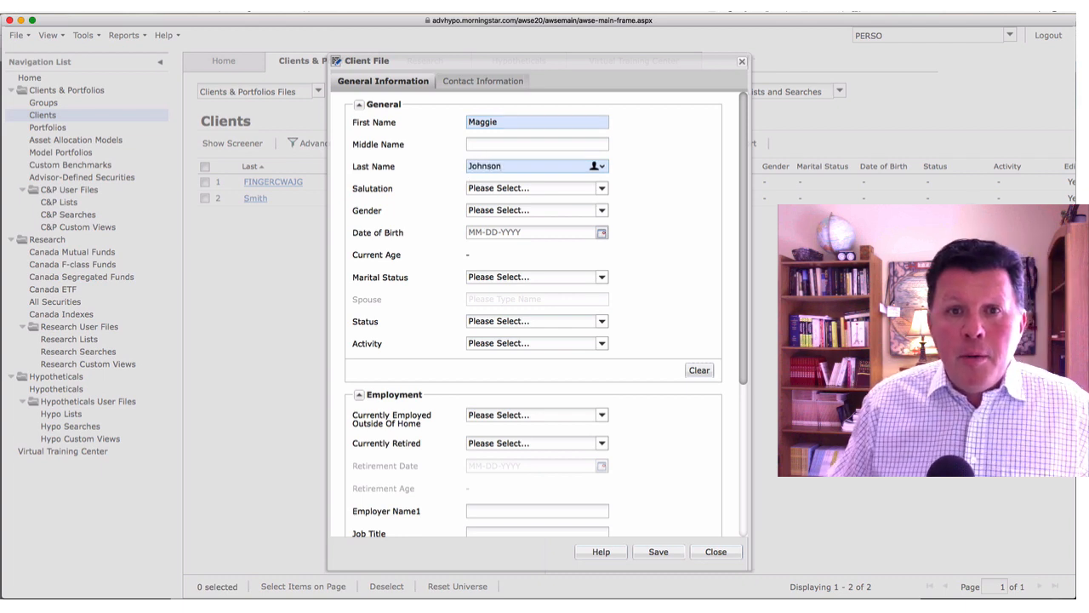
# Step: Set the second client's gender to Female and save the client file
pyautogui.click(605, 214)
pyautogui.click(602, 211)
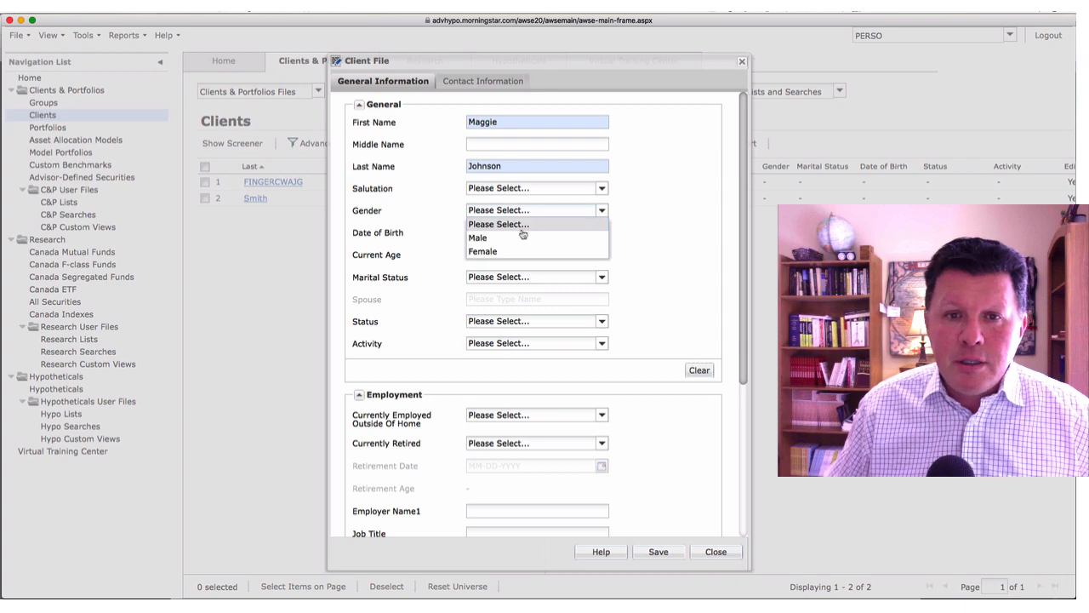
pyautogui.click(509, 253)
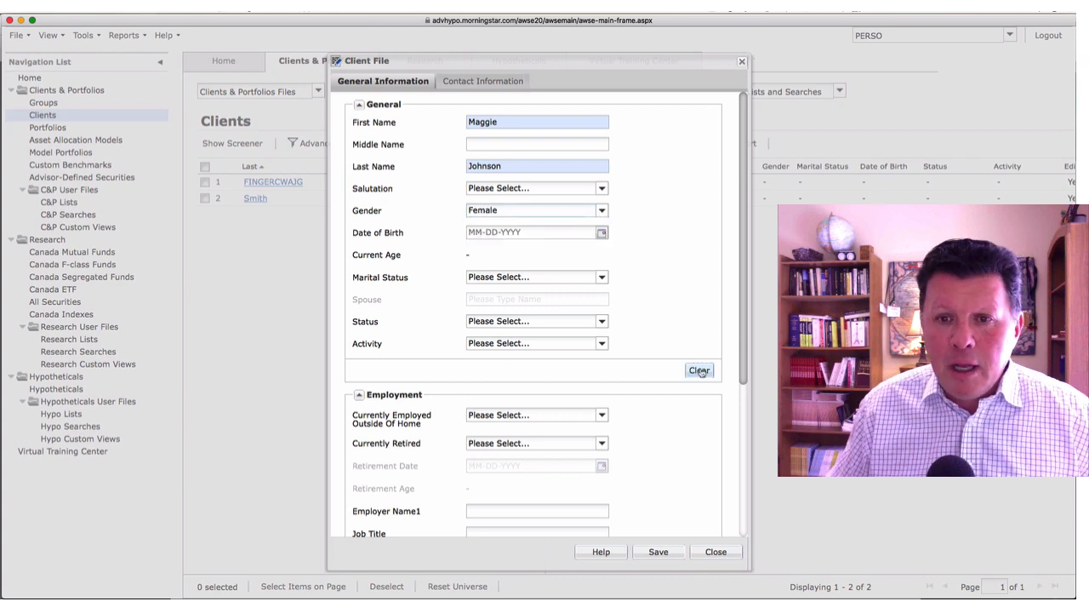
pyautogui.click(658, 551)
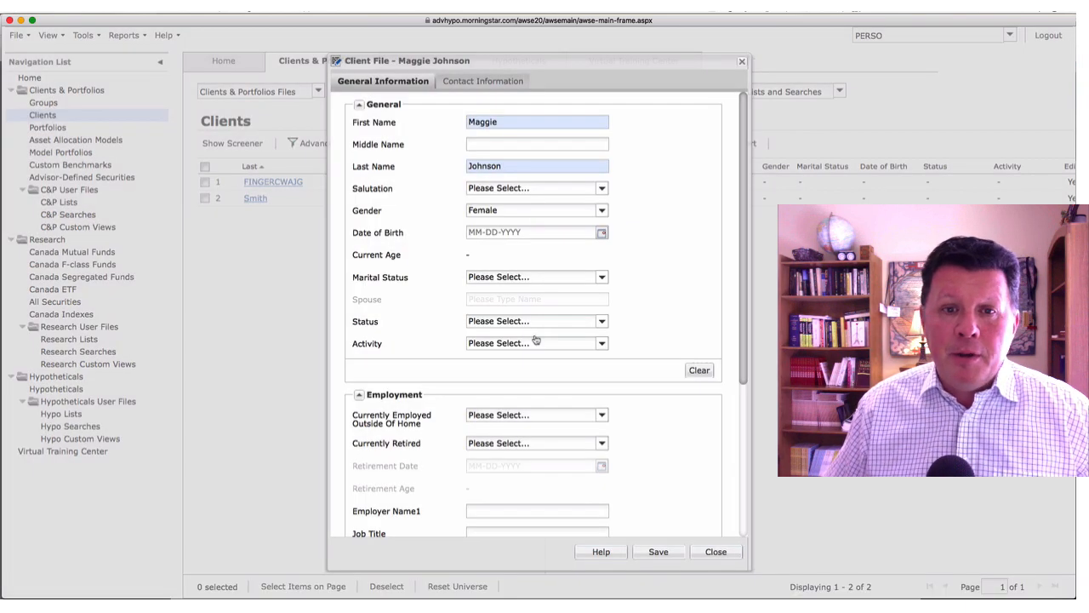
# Step: Close the second client's file and open the client group mapping for the client with the Mr. salutation
pyautogui.click(717, 559)
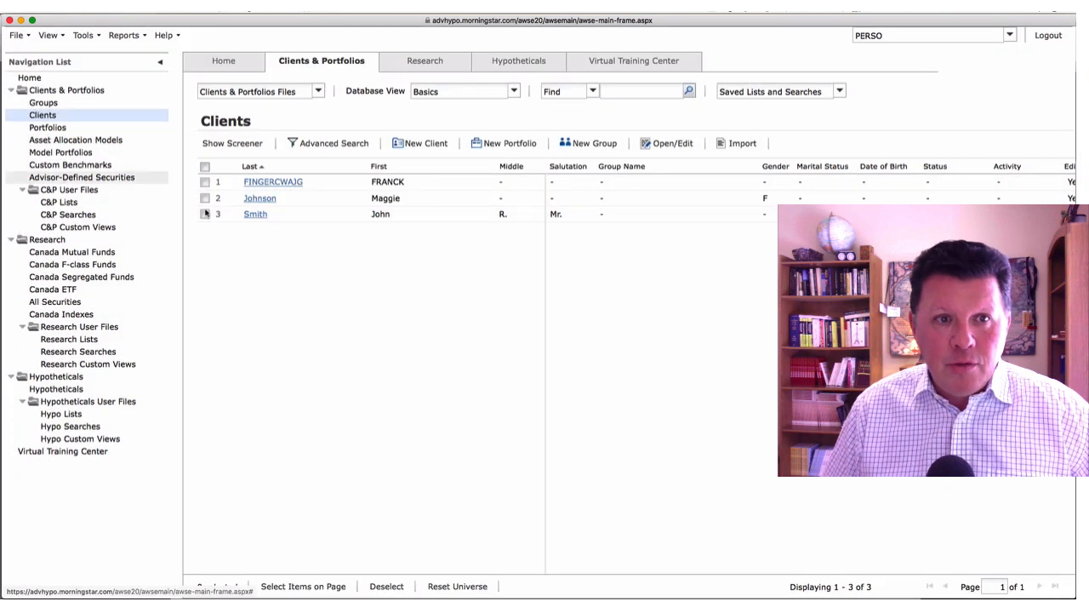
pyautogui.rightClick(257, 216)
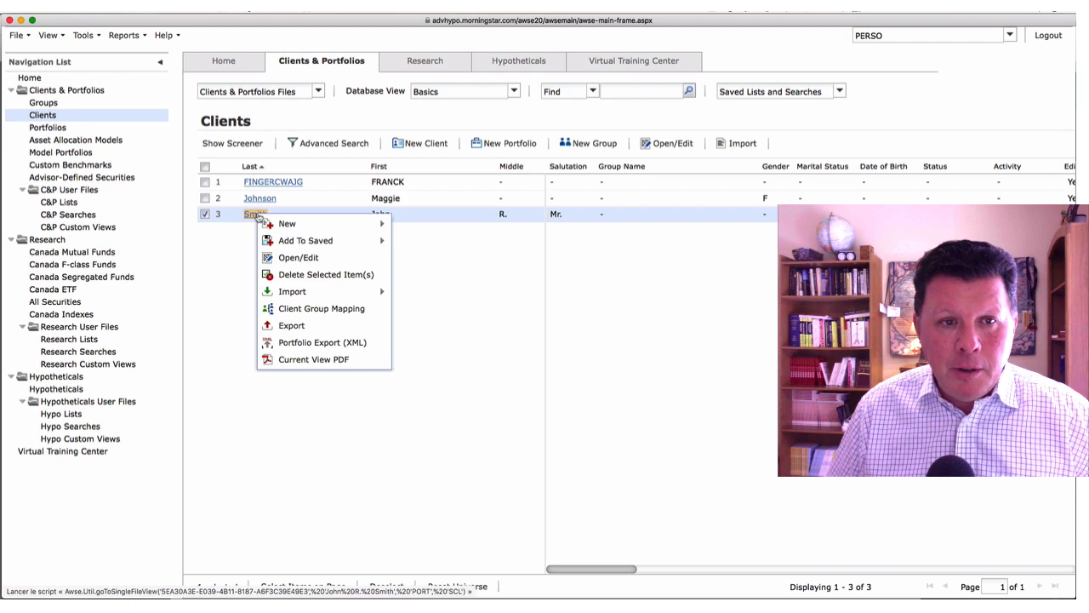
pyautogui.click(312, 309)
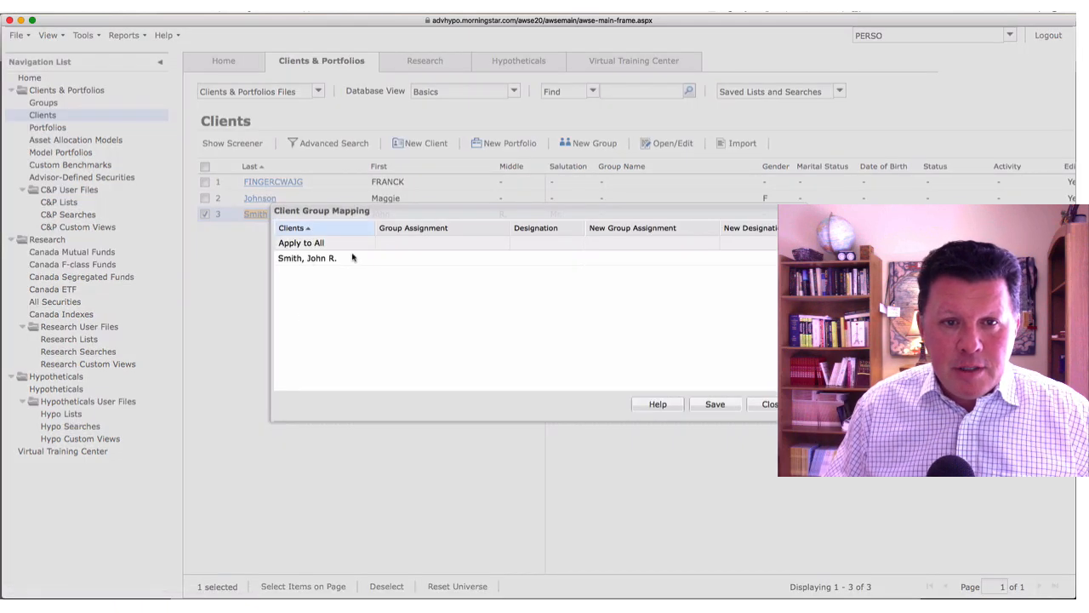
pyautogui.click(449, 231)
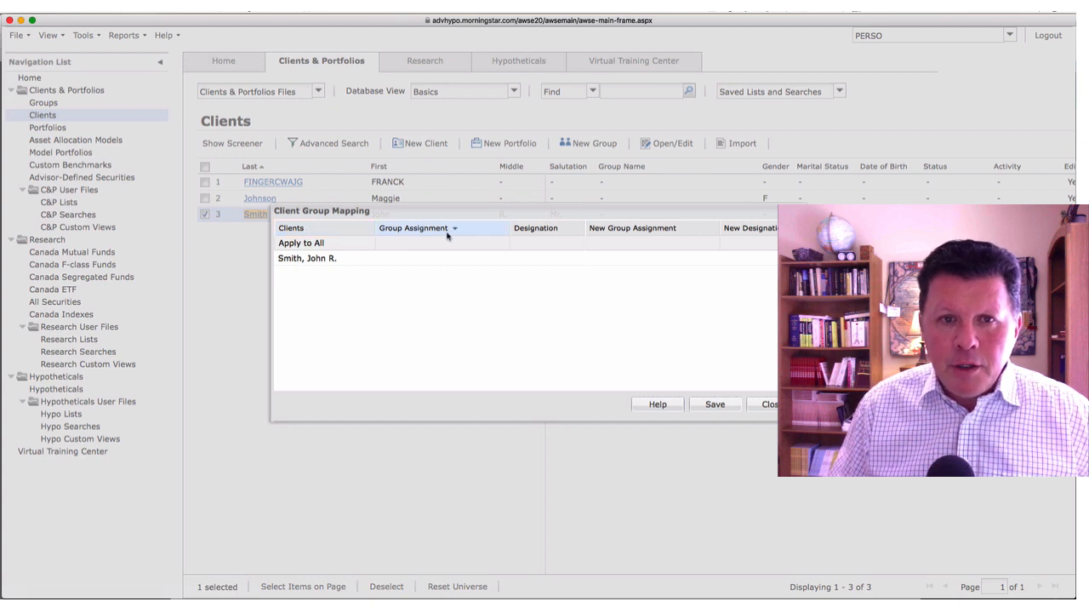
pyautogui.click(443, 260)
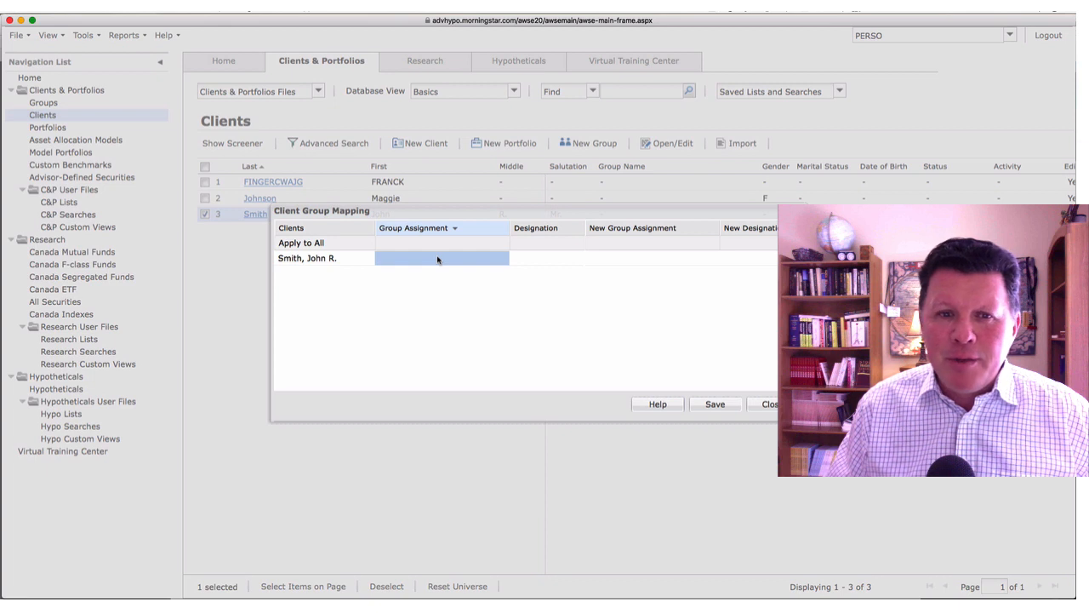
# Step: Choose the existing family group as the new group assignment for the first client
pyautogui.click(643, 226)
pyautogui.click(673, 259)
pyautogui.click(673, 259)
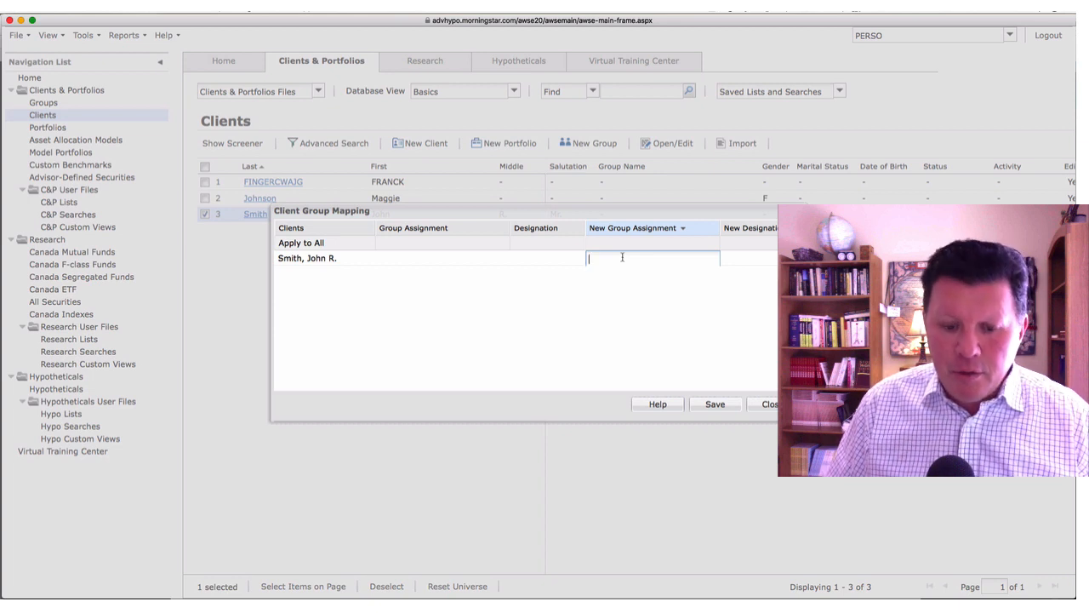
pyautogui.write('f')
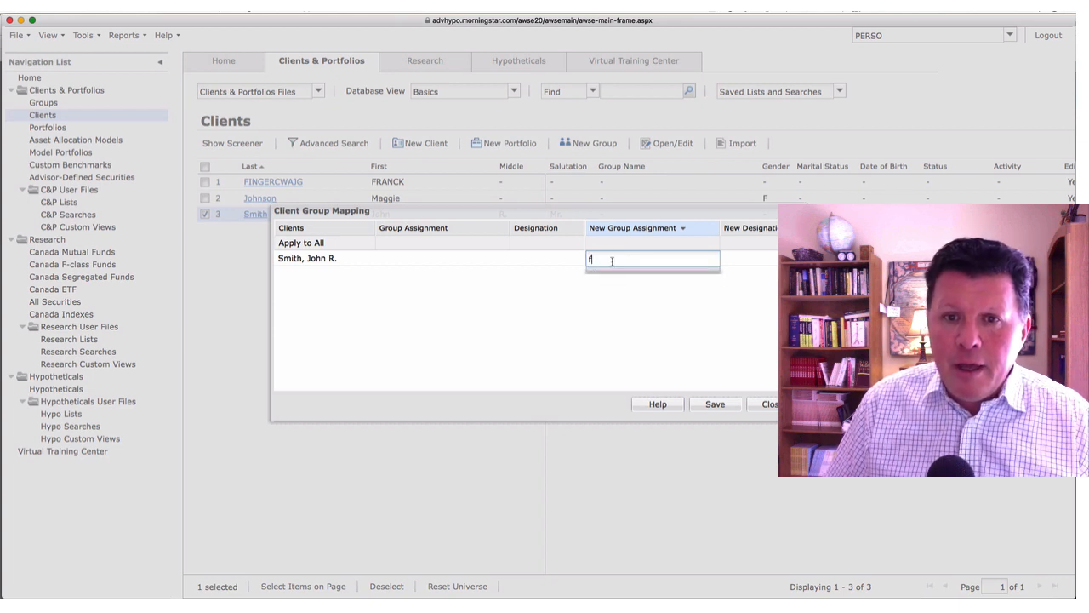
pyautogui.press('BackSpace')
pyautogui.write('s')
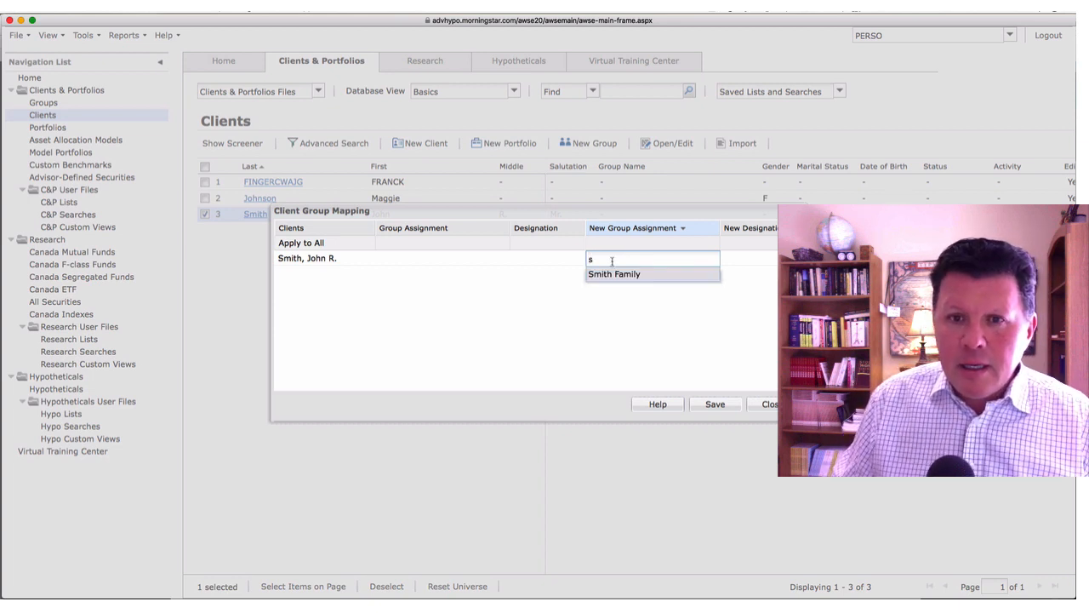
pyautogui.click(614, 274)
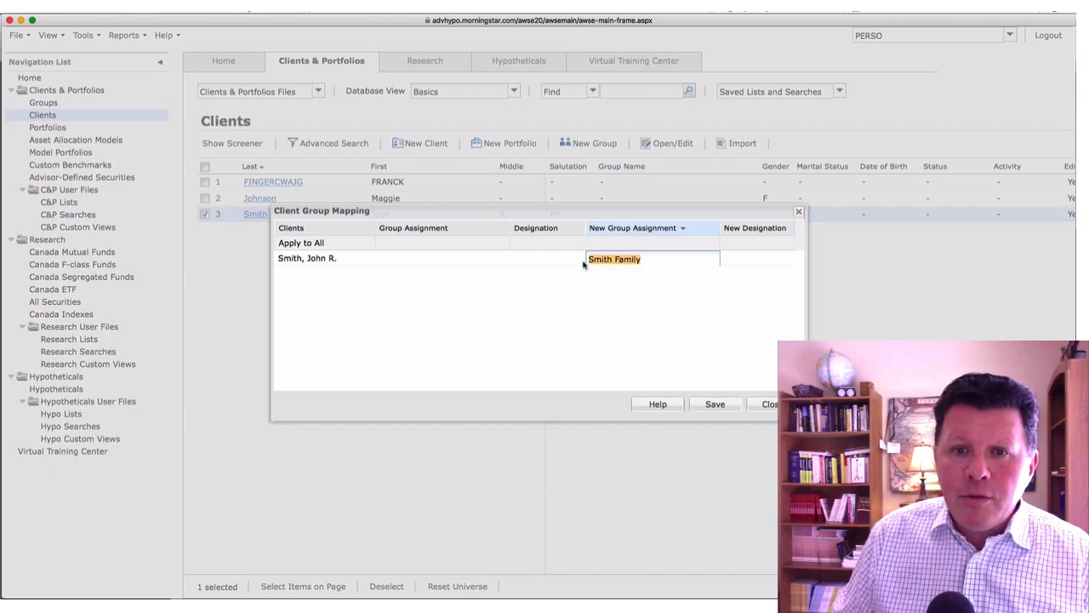
# Step: Set the first client's new designation to Primary, then save and close the group mapping
pyautogui.click(715, 405)
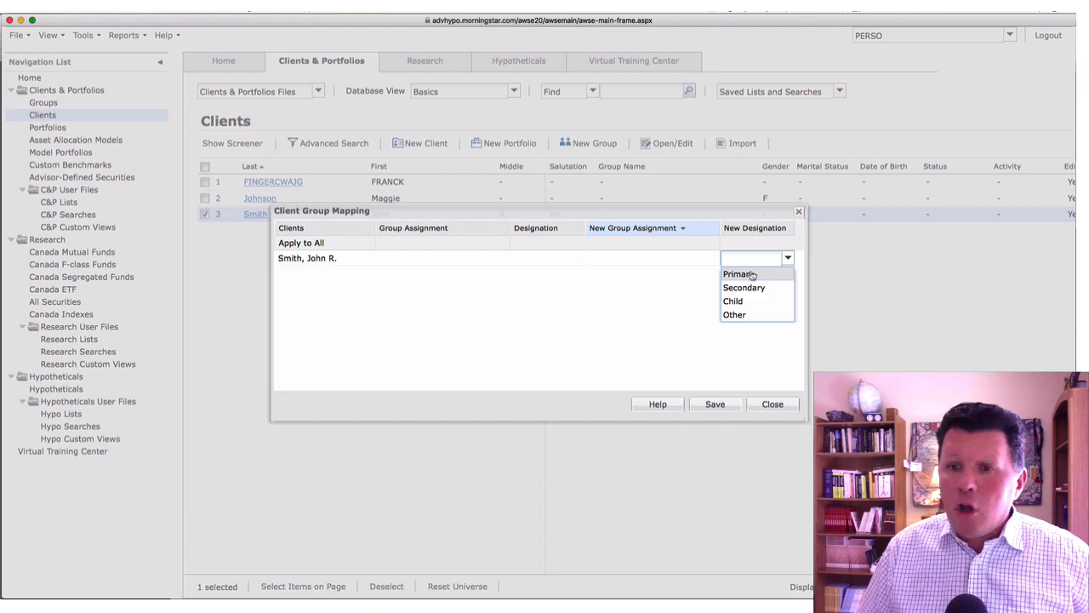
pyautogui.click(750, 275)
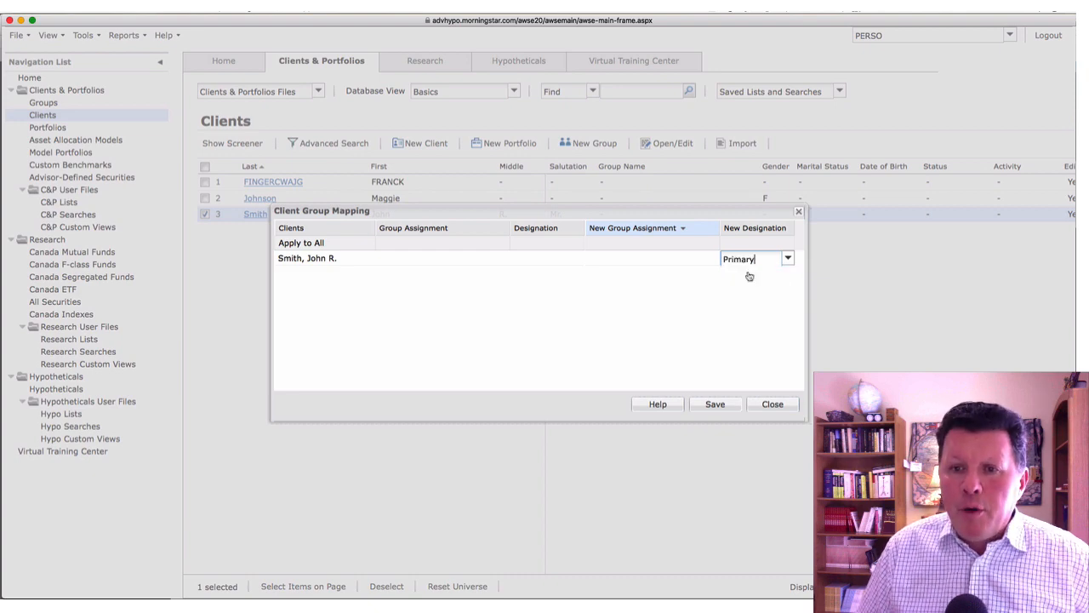
pyautogui.click(718, 406)
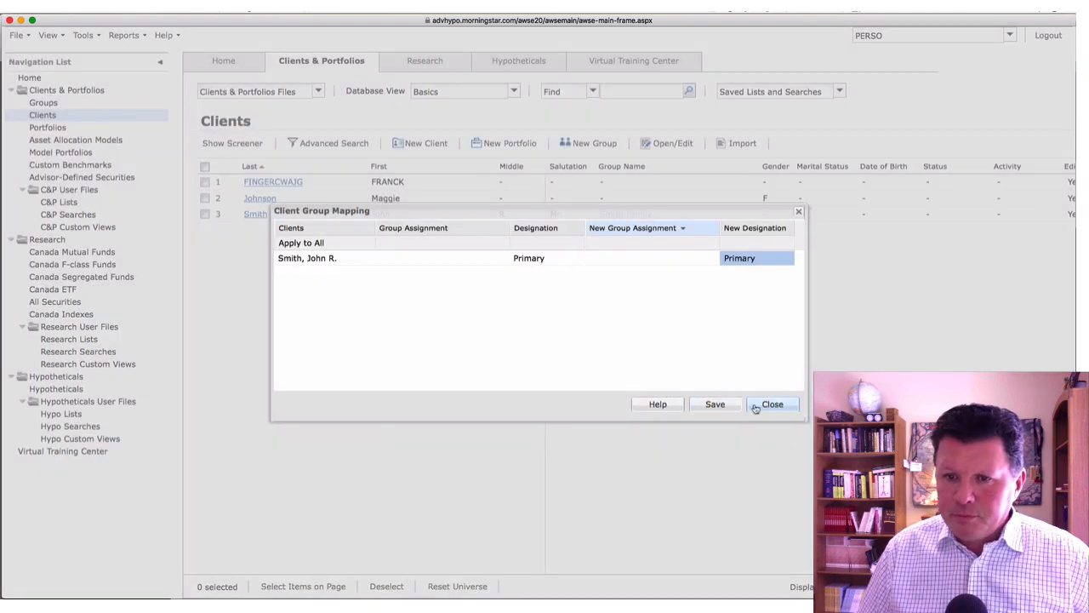
pyautogui.click(760, 406)
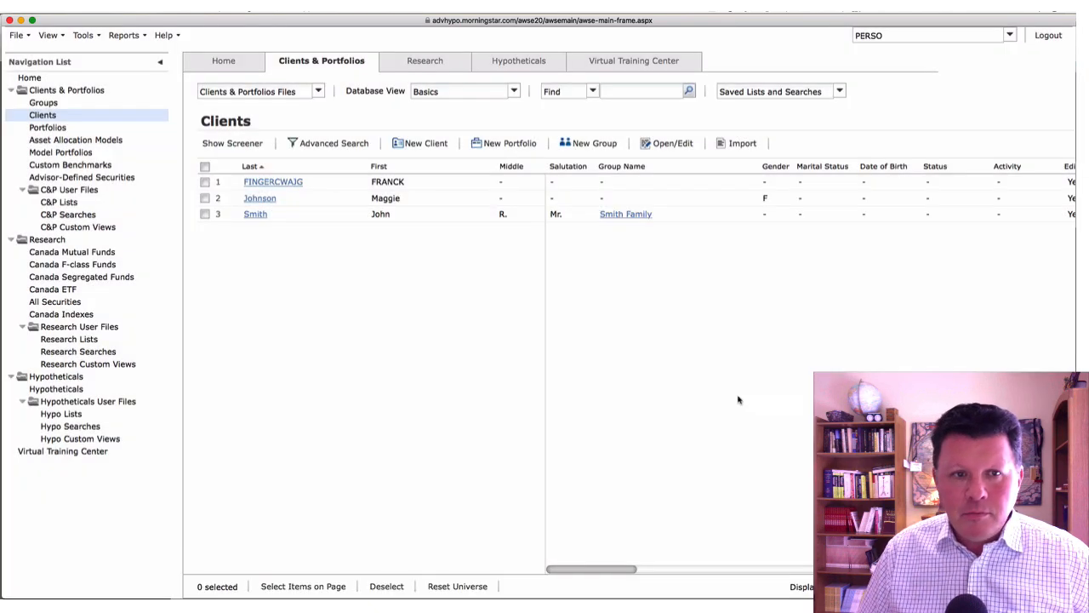
# Step: Open the client group mapping for the female client and assign the client to the same family group
pyautogui.rightClick(269, 200)
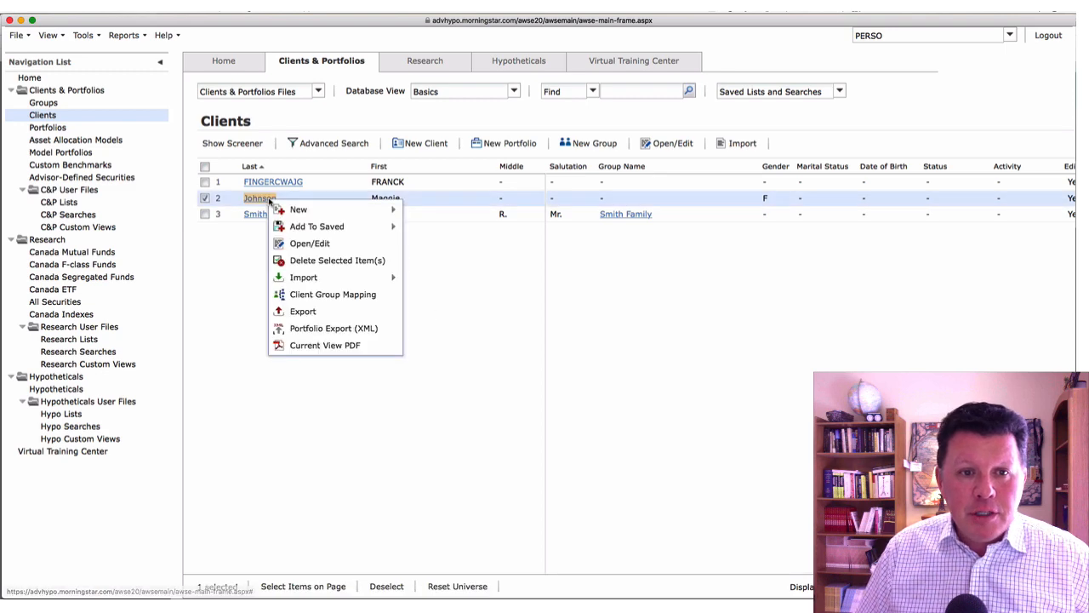
pyautogui.click(325, 297)
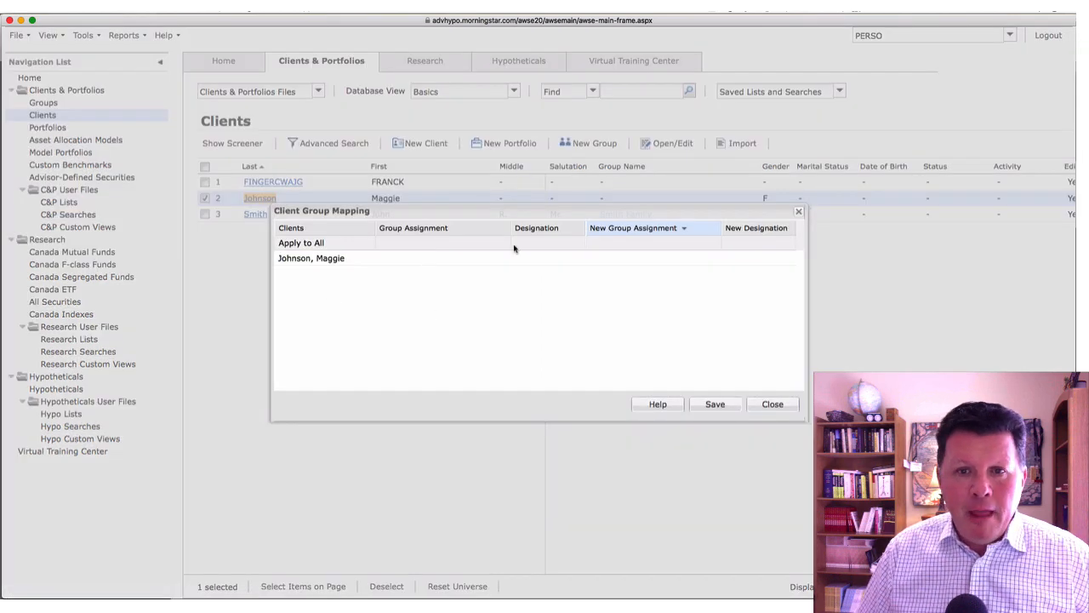
pyautogui.click(682, 259)
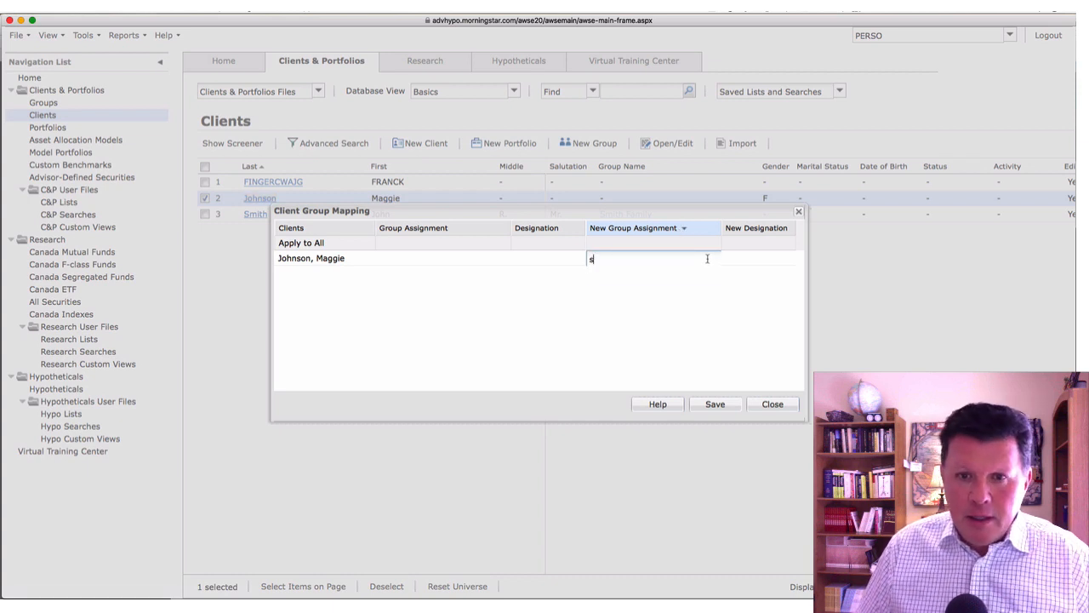
pyautogui.write('s')
pyautogui.click(625, 272)
# Step: Set the second client's new designation to Secondary, then save and close the group mapping
pyautogui.click(753, 267)
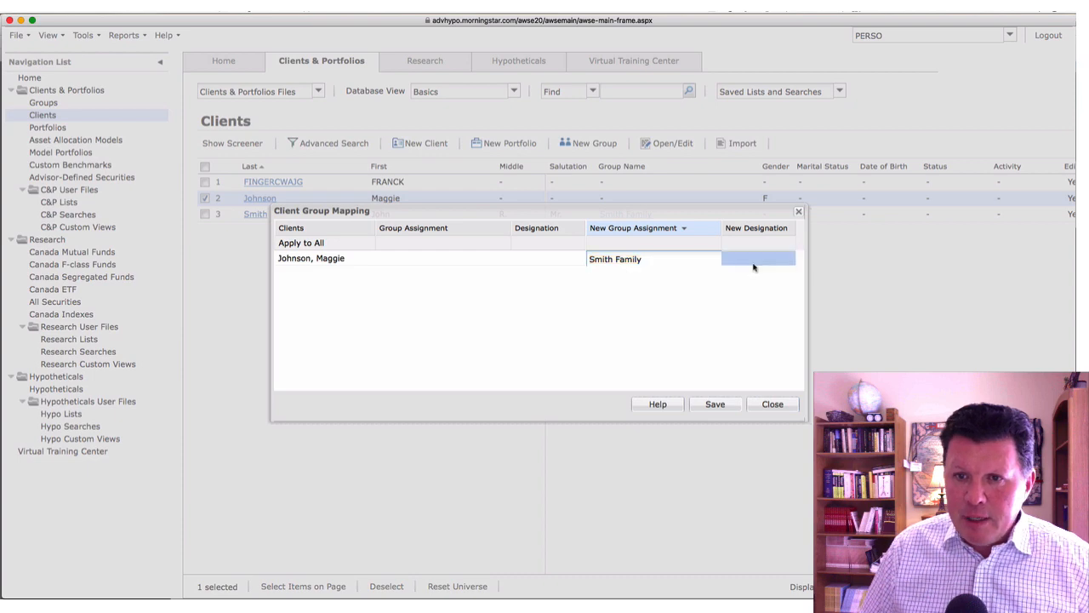
pyautogui.click(772, 264)
pyautogui.click(788, 257)
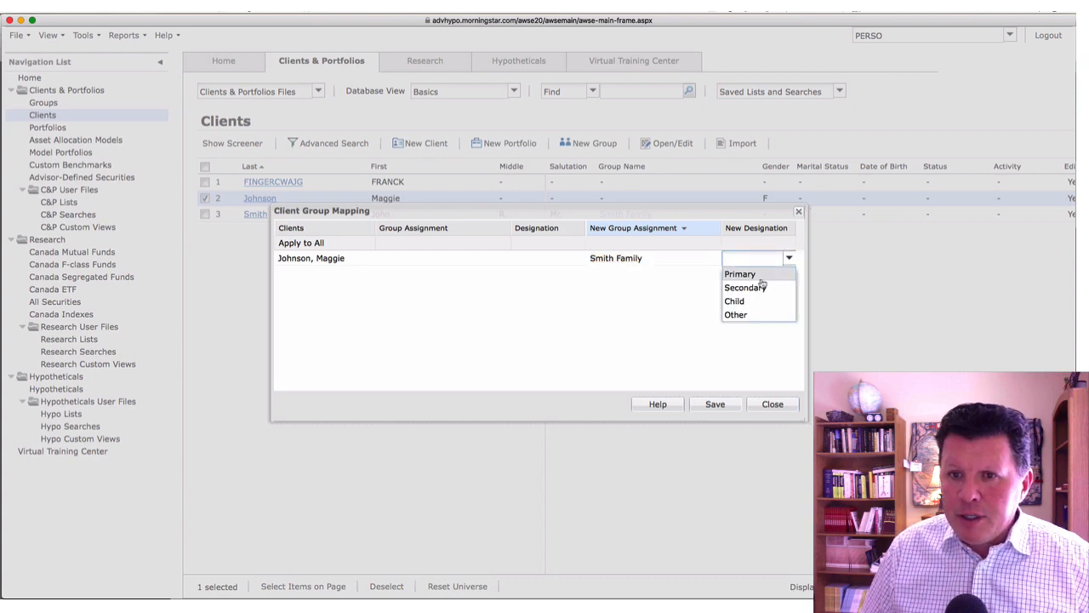
pyautogui.click(760, 287)
pyautogui.click(722, 409)
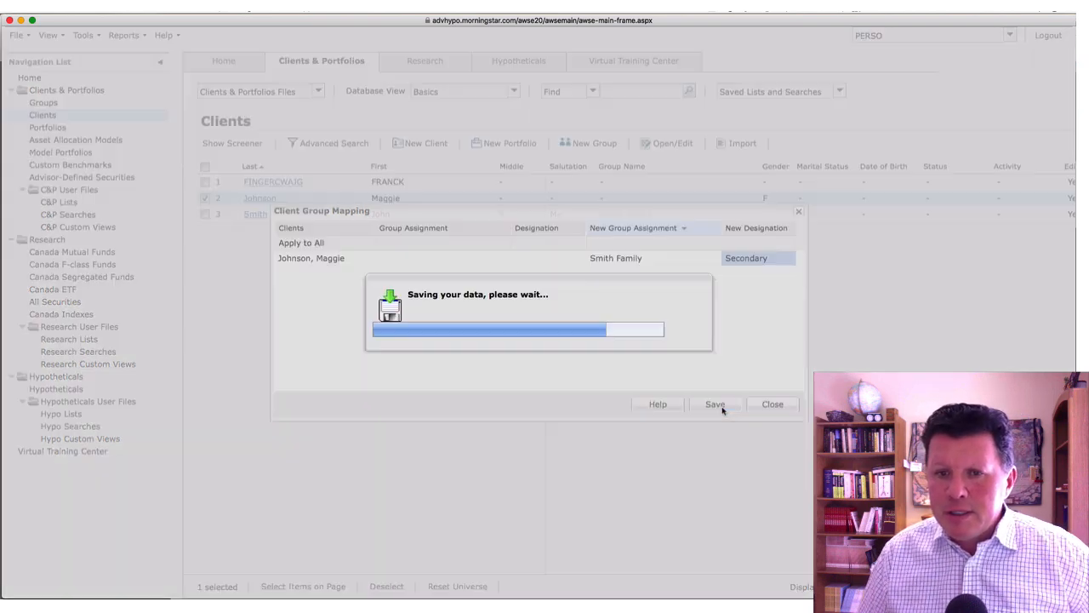
pyautogui.click(770, 405)
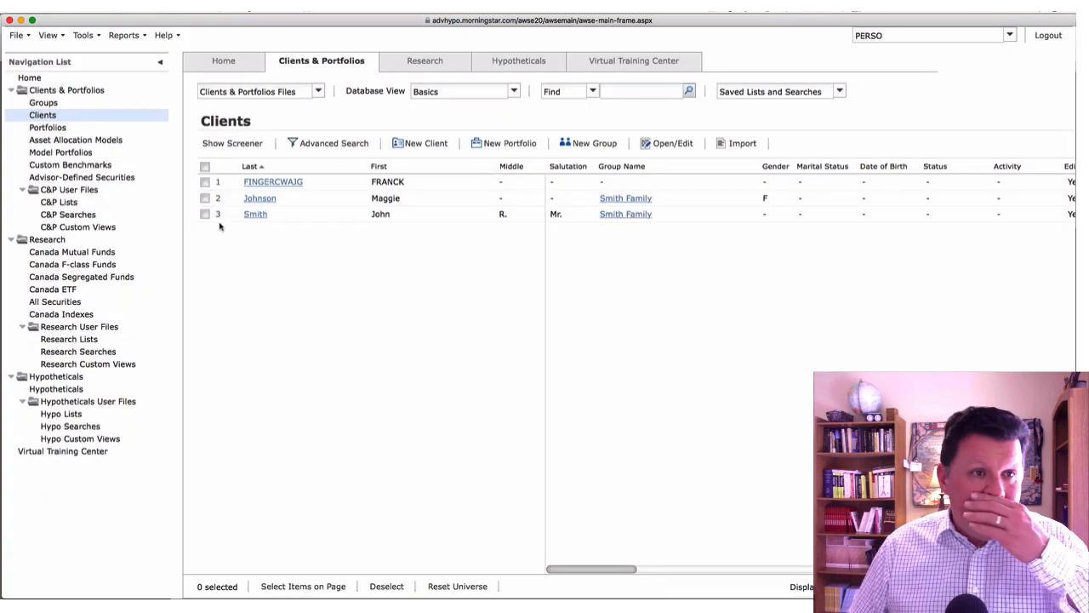
# Step: Check the groups and clients lists, including the portfolios held by the second client and by the family group
pyautogui.click(42, 103)
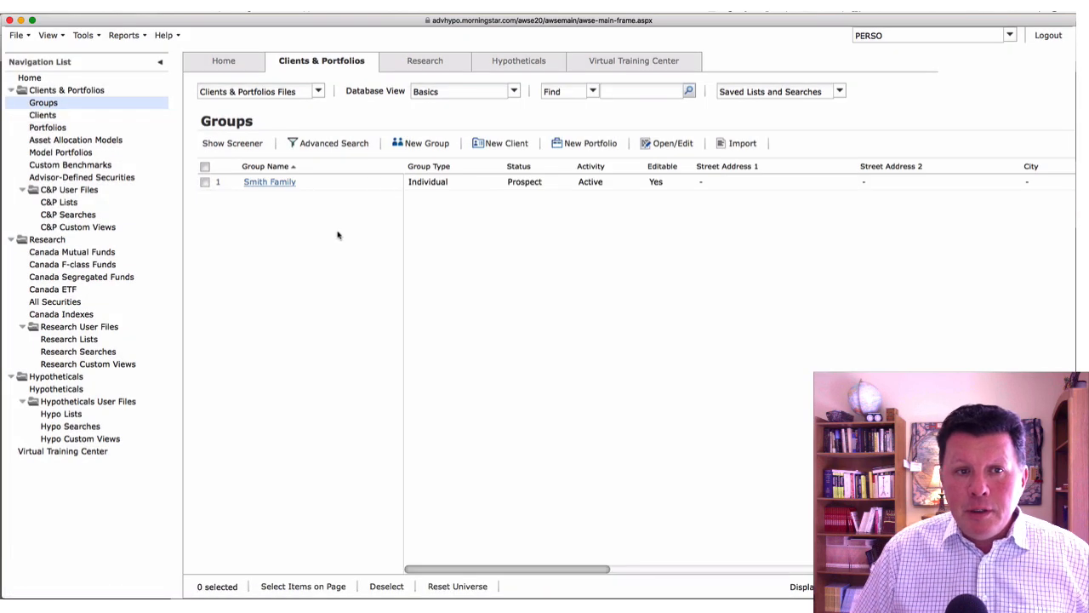
pyautogui.click(74, 113)
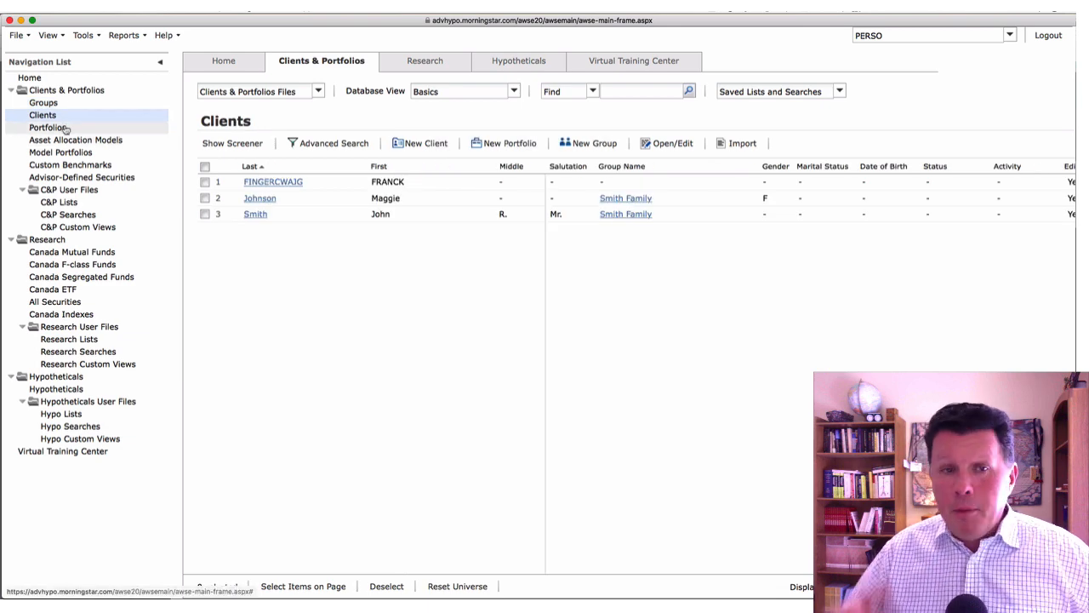
pyautogui.click(255, 203)
pyautogui.click(39, 114)
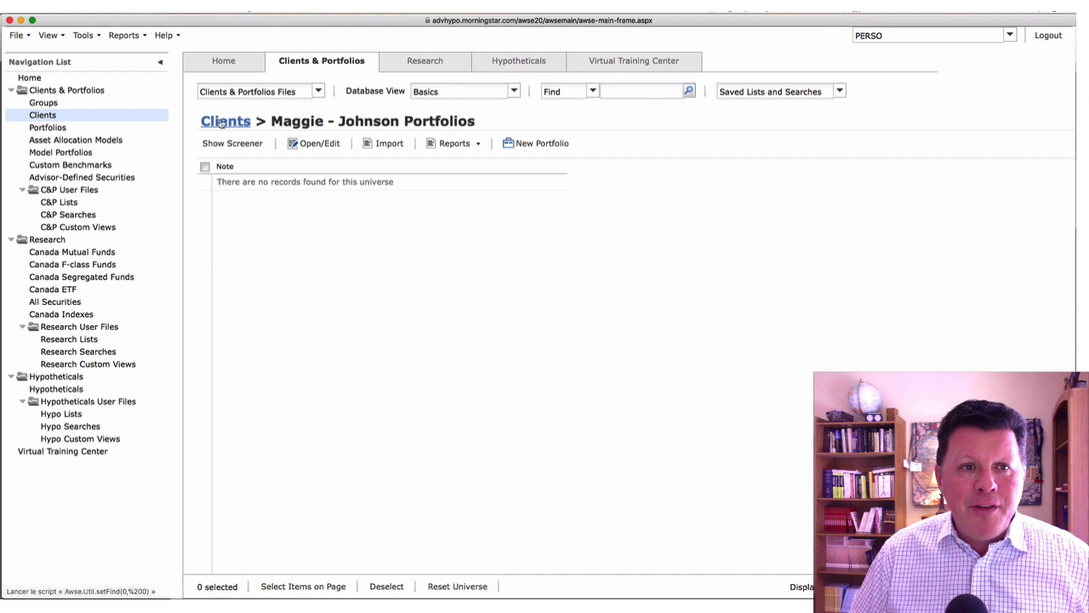
pyautogui.click(38, 106)
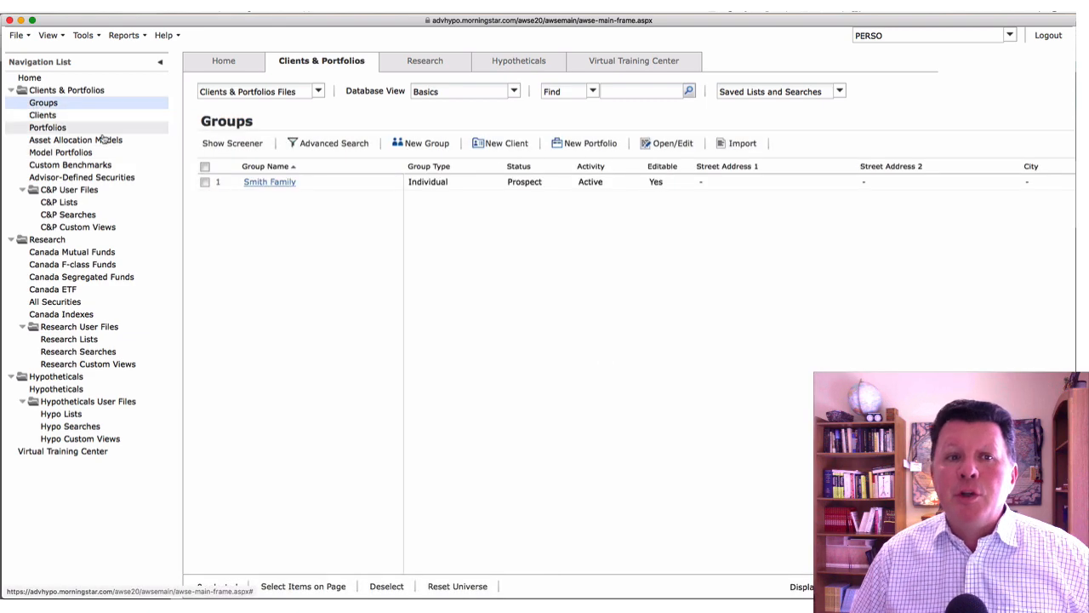
pyautogui.click(261, 182)
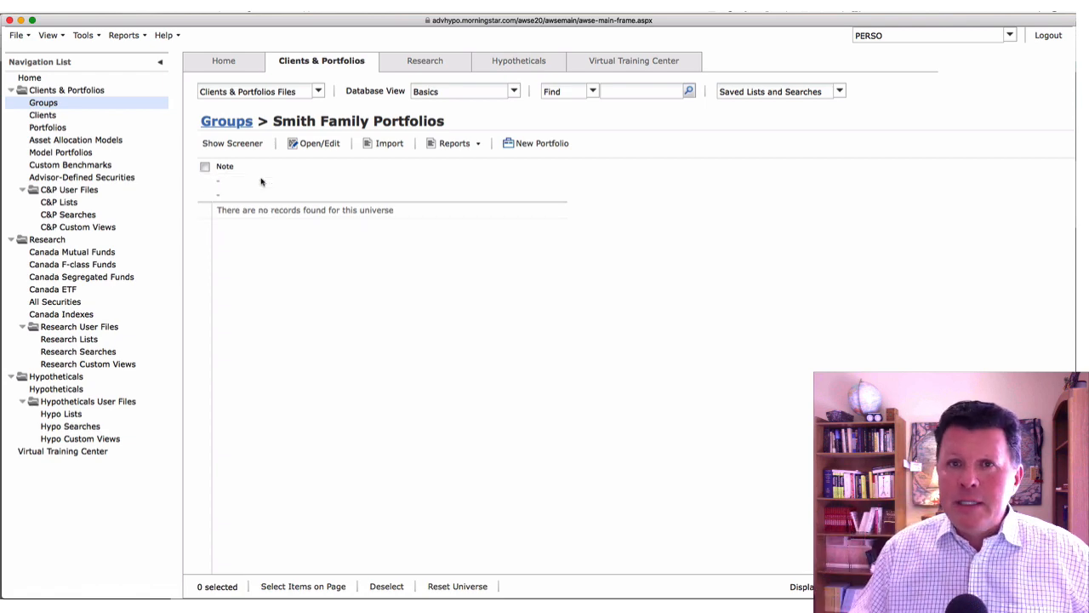
pyautogui.click(223, 121)
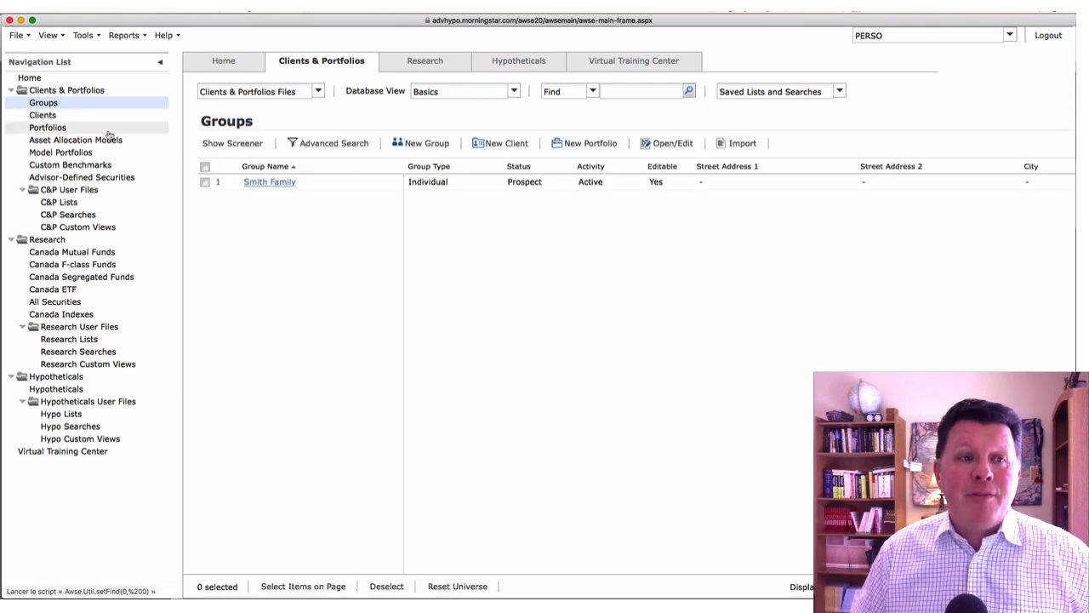
# Step: In the portfolios list, rename the ANALYSE ET CONSEILS 2017 portfolio as EXAMPLE 1
pyautogui.click(47, 128)
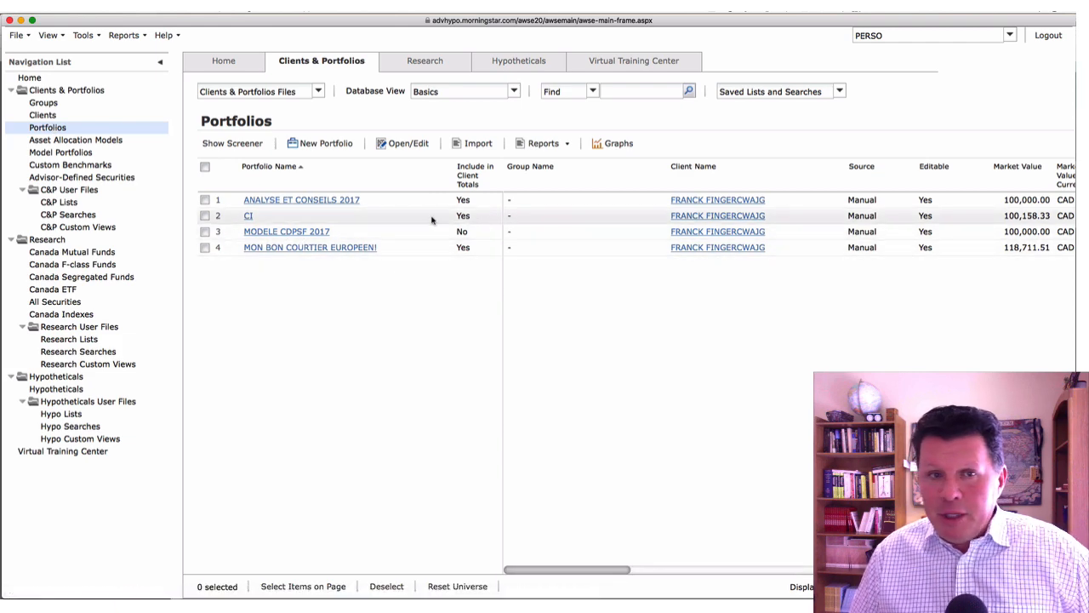
pyautogui.rightClick(315, 202)
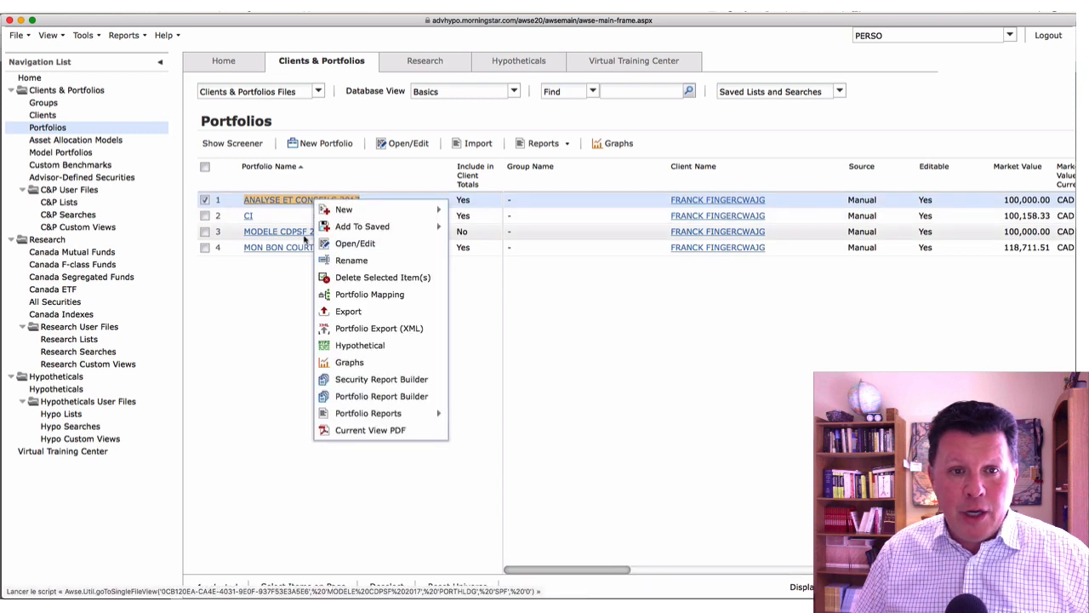
pyautogui.click(351, 259)
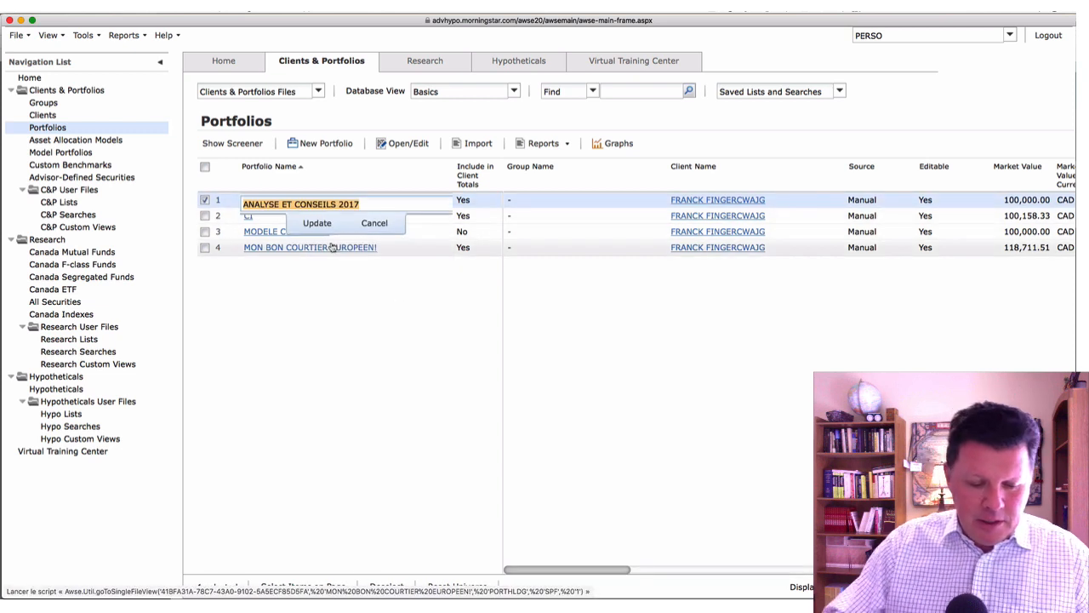
pyautogui.write('E')
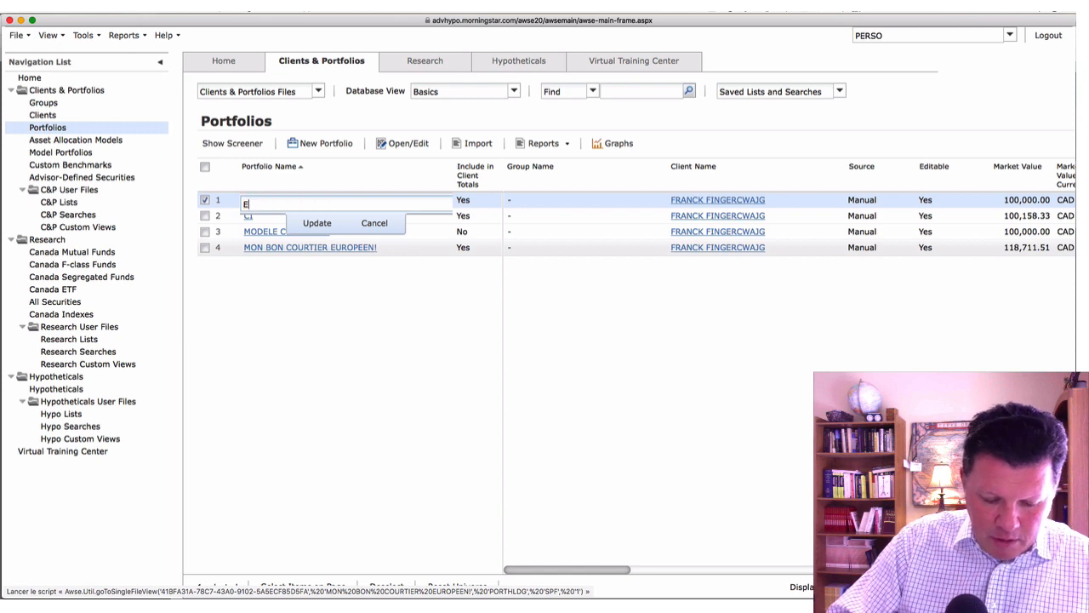
pyautogui.write('X')
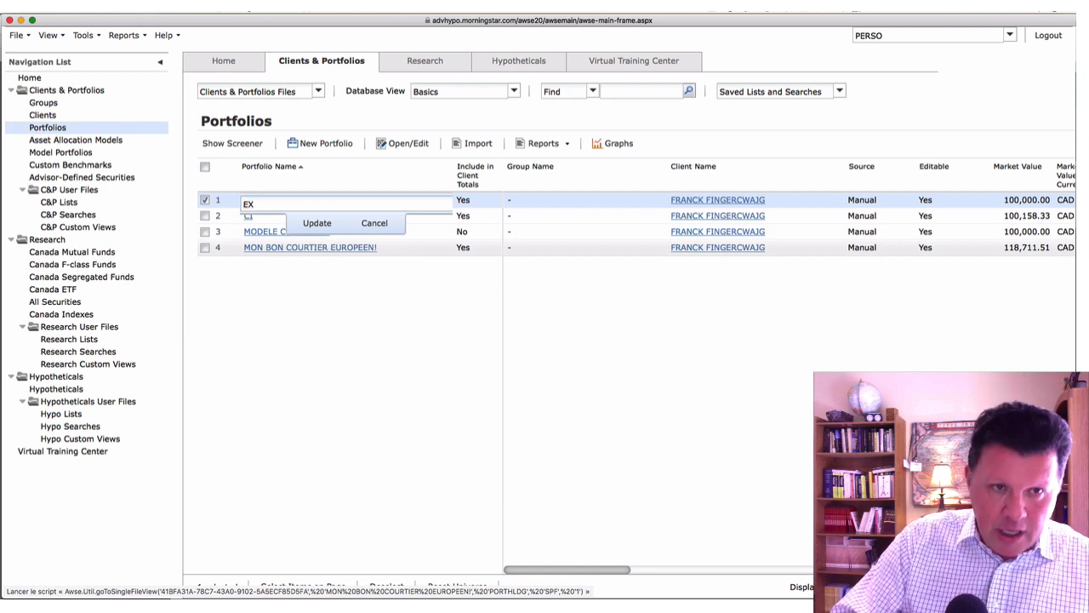
pyautogui.write('AMPLE')
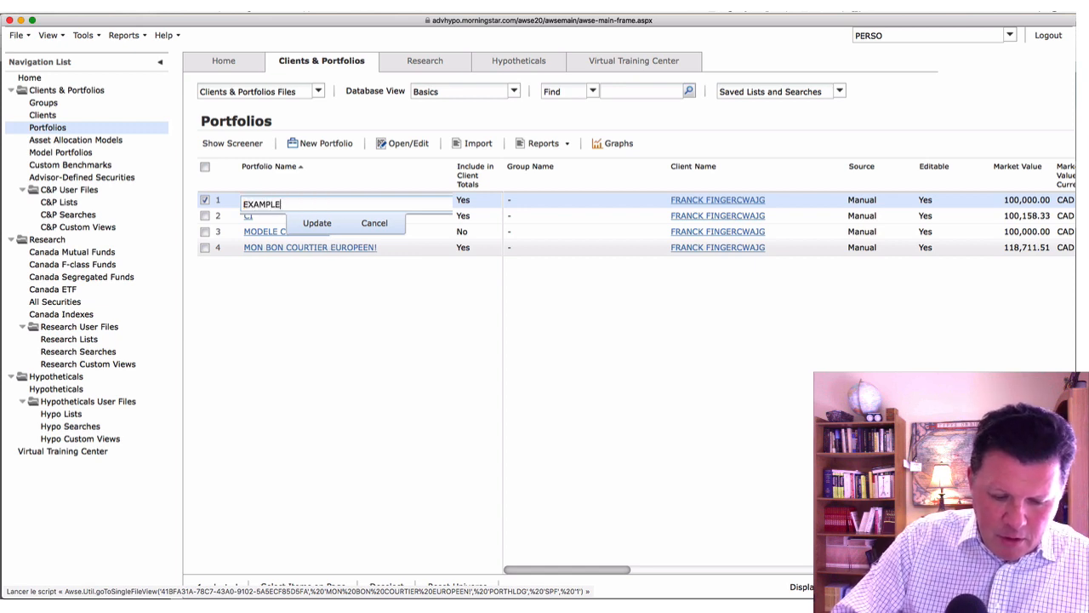
pyautogui.write(' 1')
pyautogui.click(314, 223)
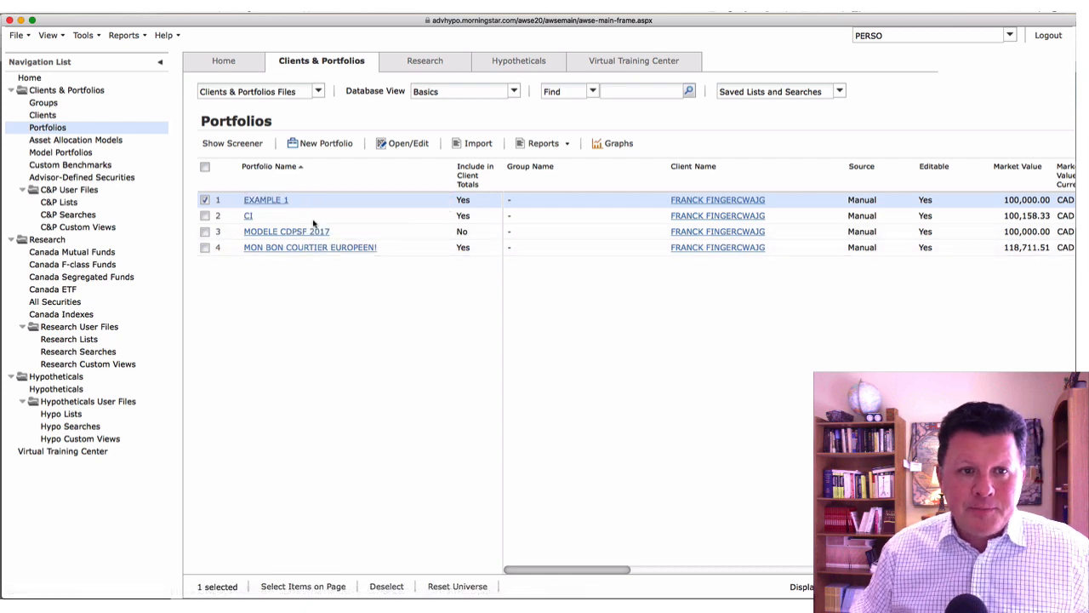
# Step: Rename the MODELE CDPSF 2017 portfolio as EXAMPLE 2
pyautogui.rightClick(290, 236)
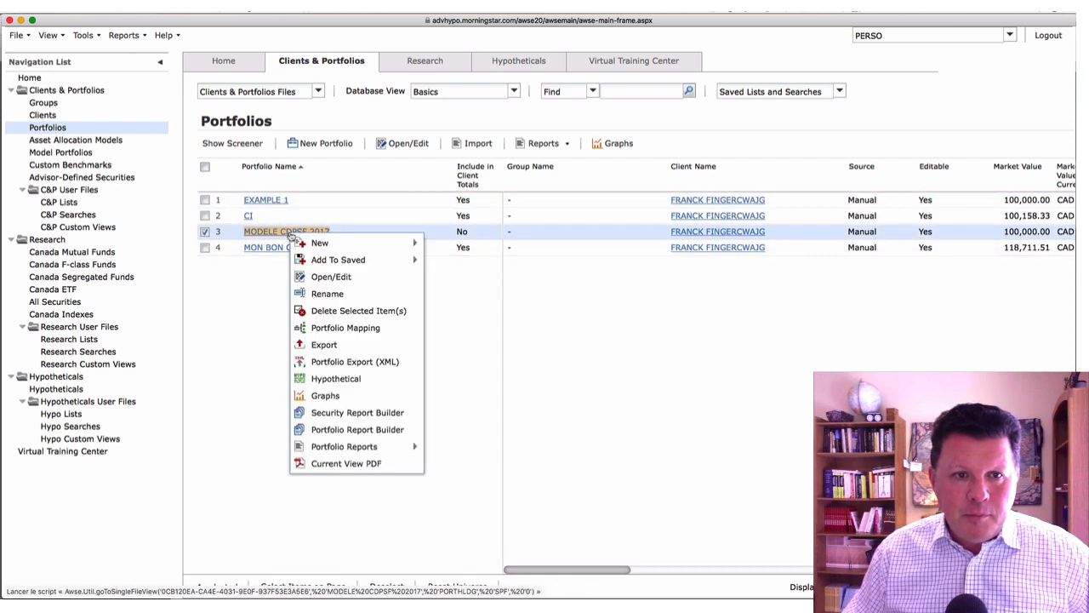
pyautogui.click(319, 293)
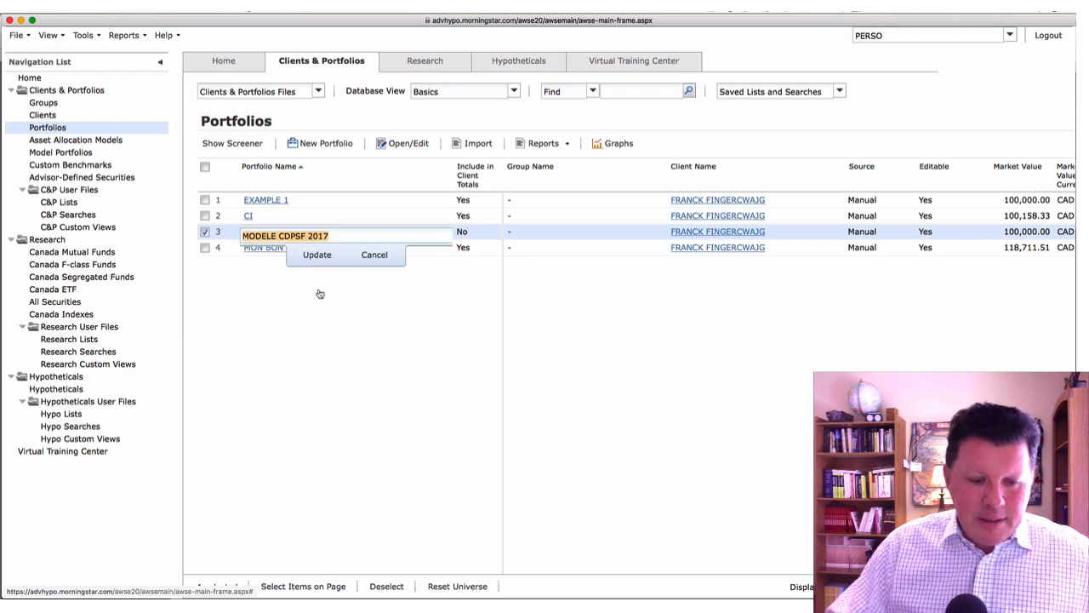
pyautogui.write('EX')
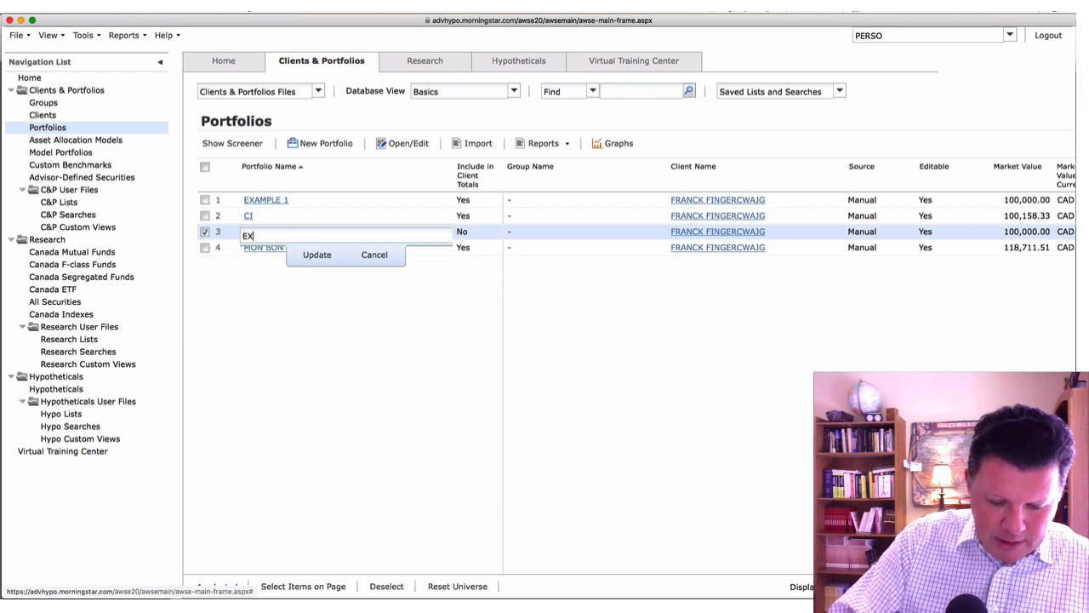
pyautogui.write('AMPLE 2')
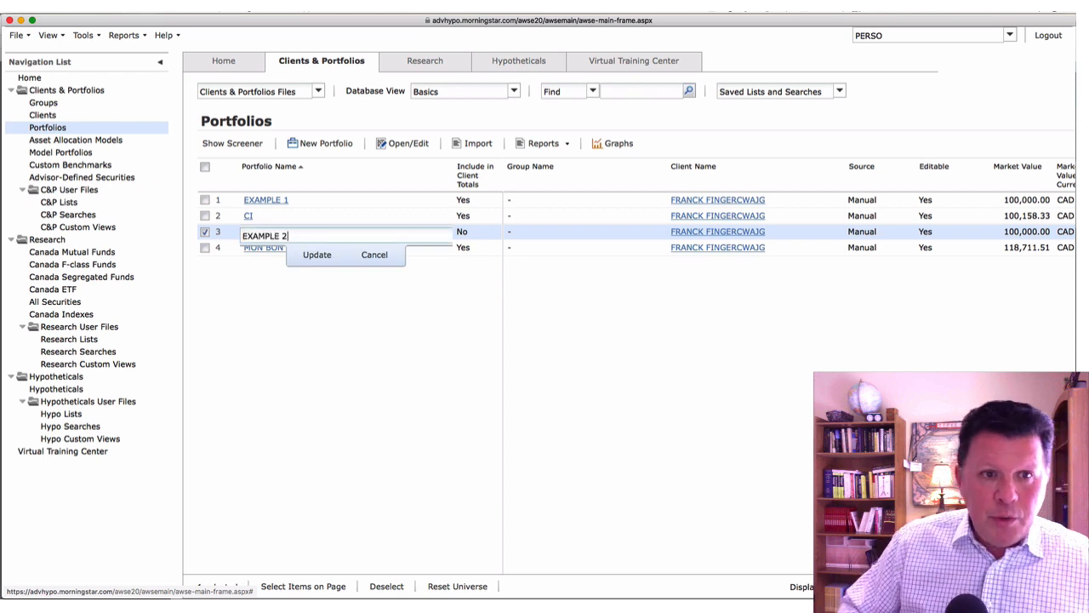
pyautogui.click(308, 253)
# Step: Rename the MON BON COURTIER EUROPEEN! portfolio as EXAMPLE 3
pyautogui.rightClick(305, 249)
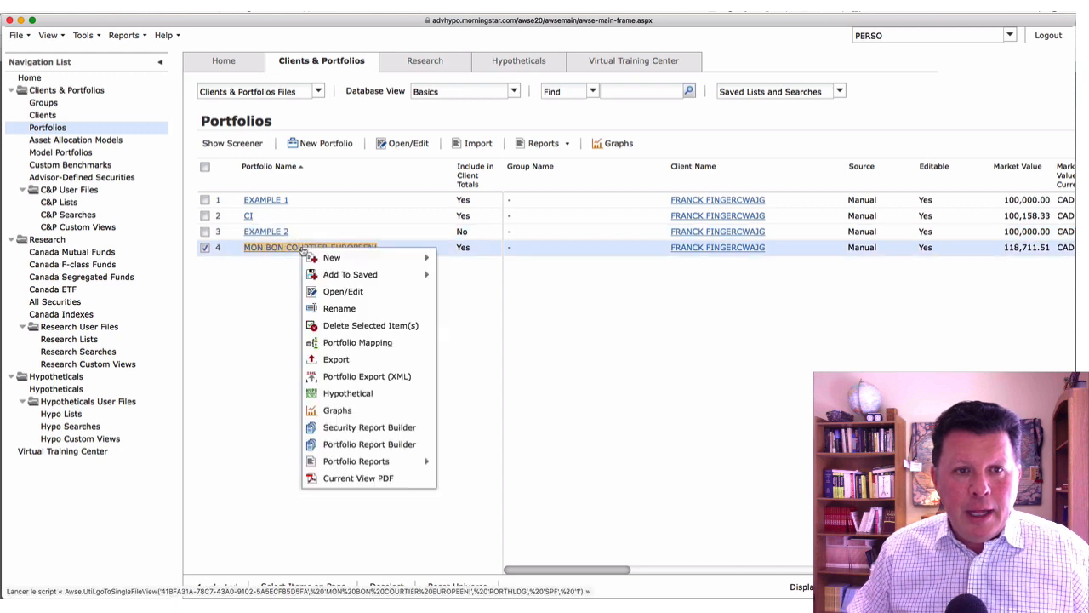
pyautogui.click(329, 307)
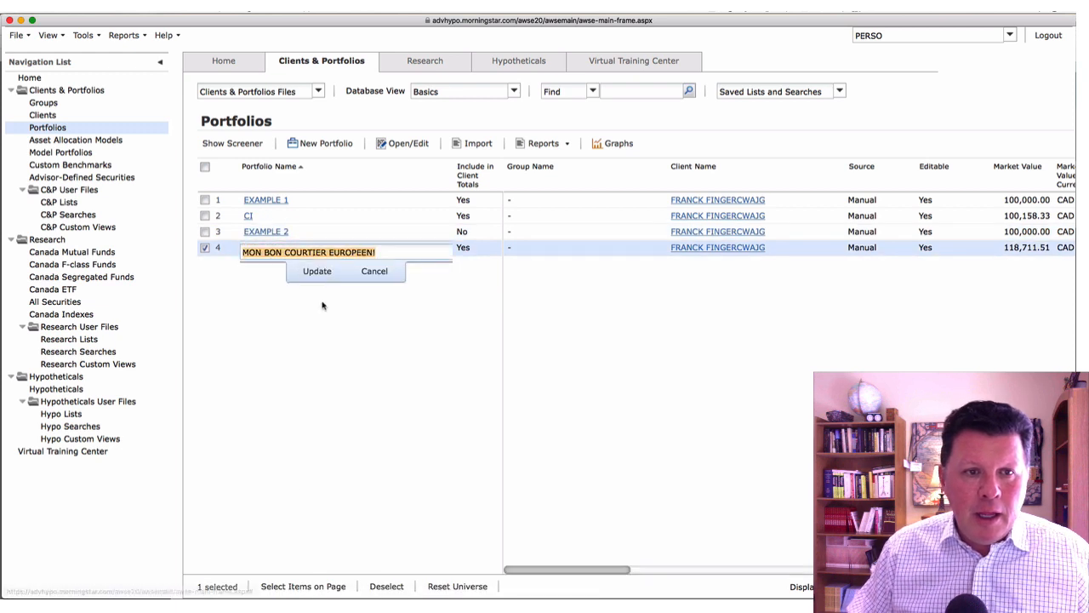
pyautogui.write('EXAM')
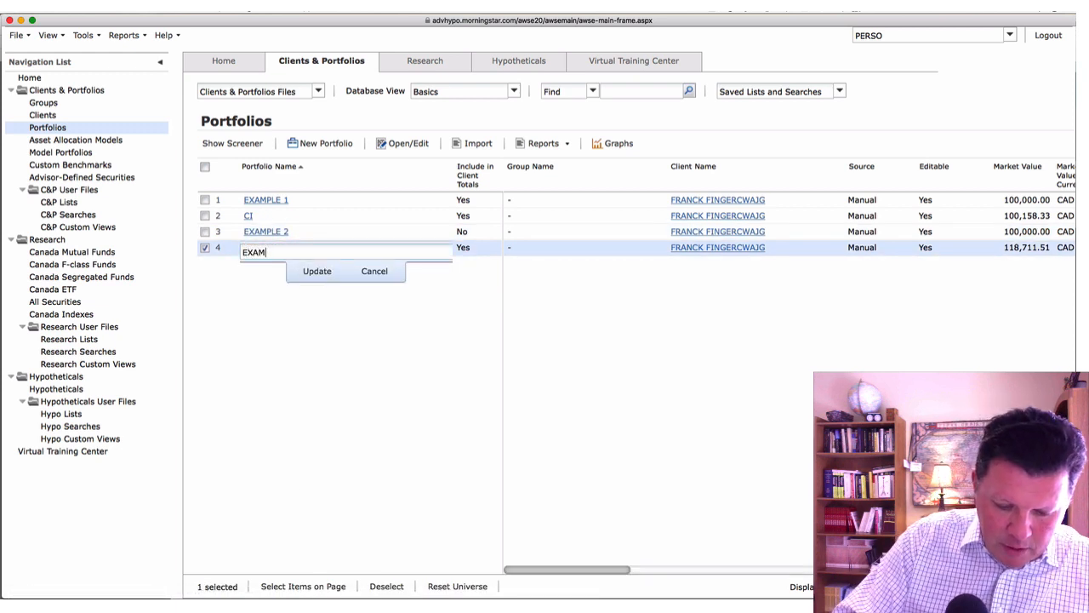
pyautogui.write('PLE 3')
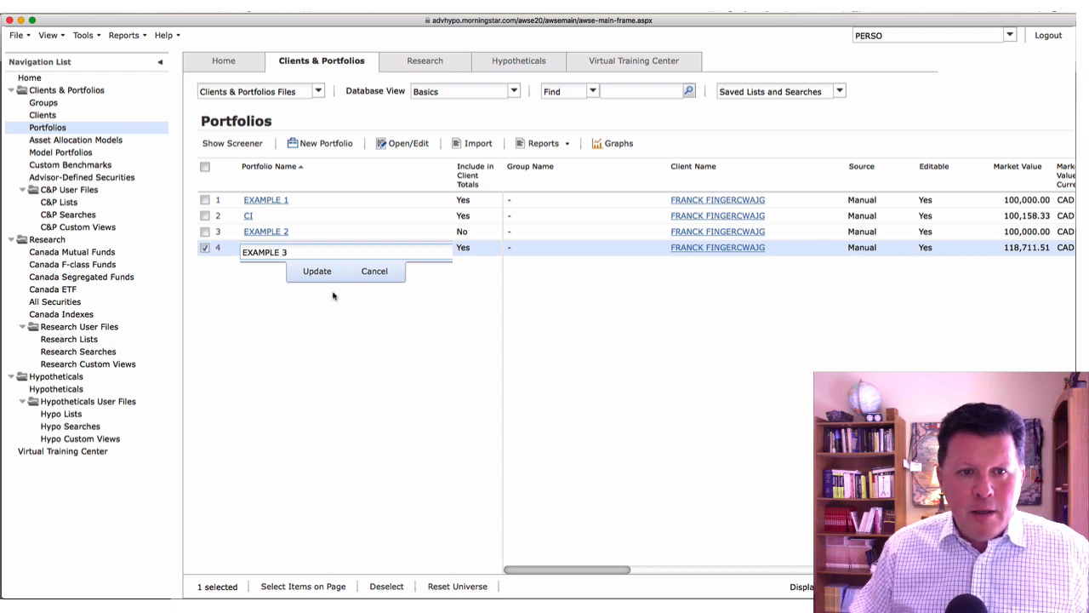
pyautogui.click(317, 271)
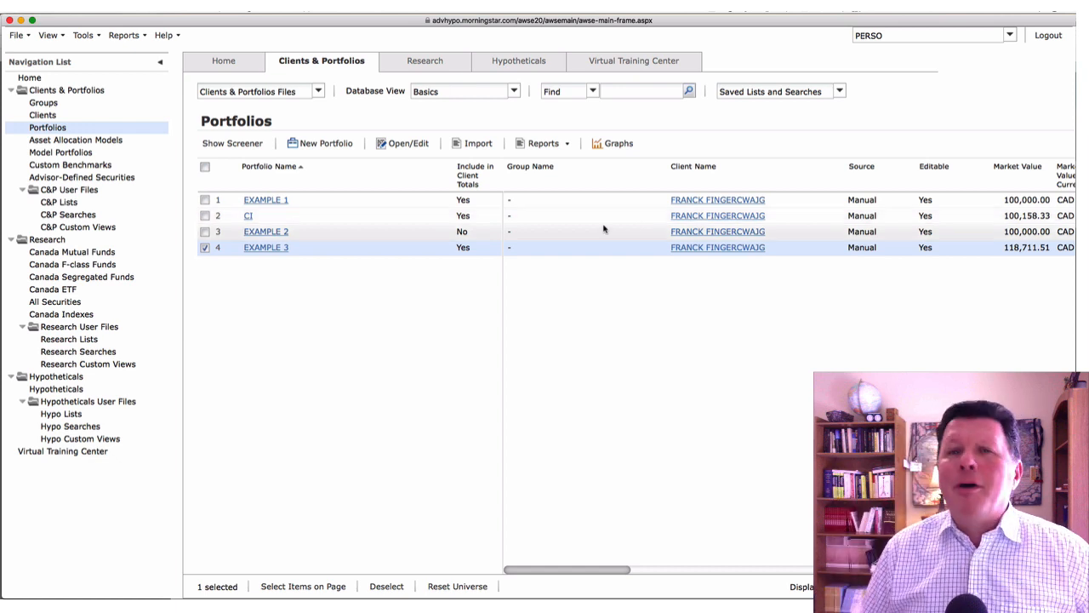
# Step: Open the portfolio mapping for EXAMPLE 3 and set its new level to Client
pyautogui.rightClick(272, 250)
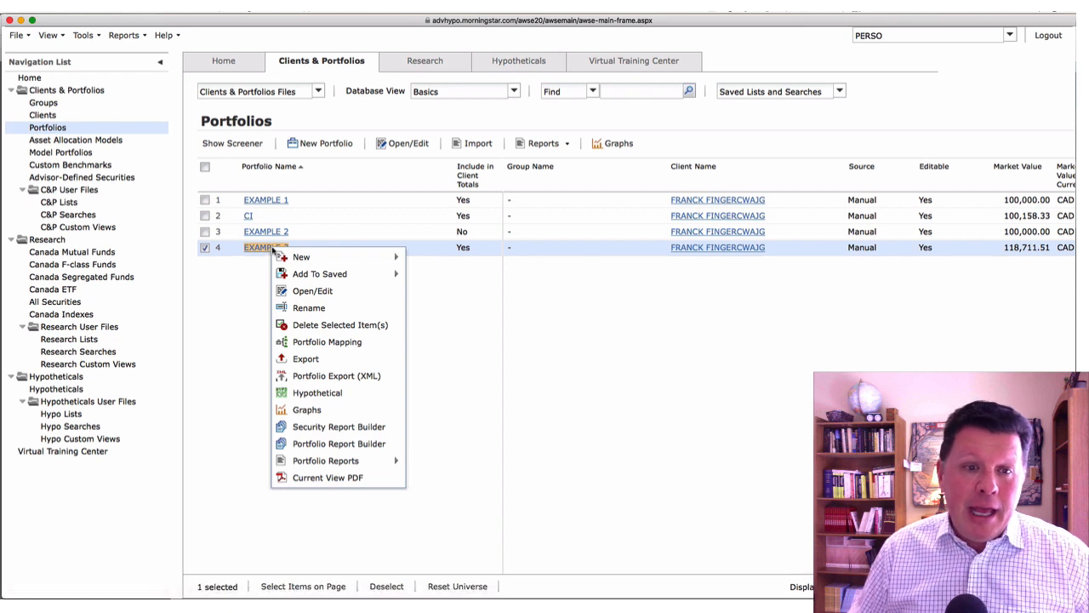
pyautogui.click(332, 344)
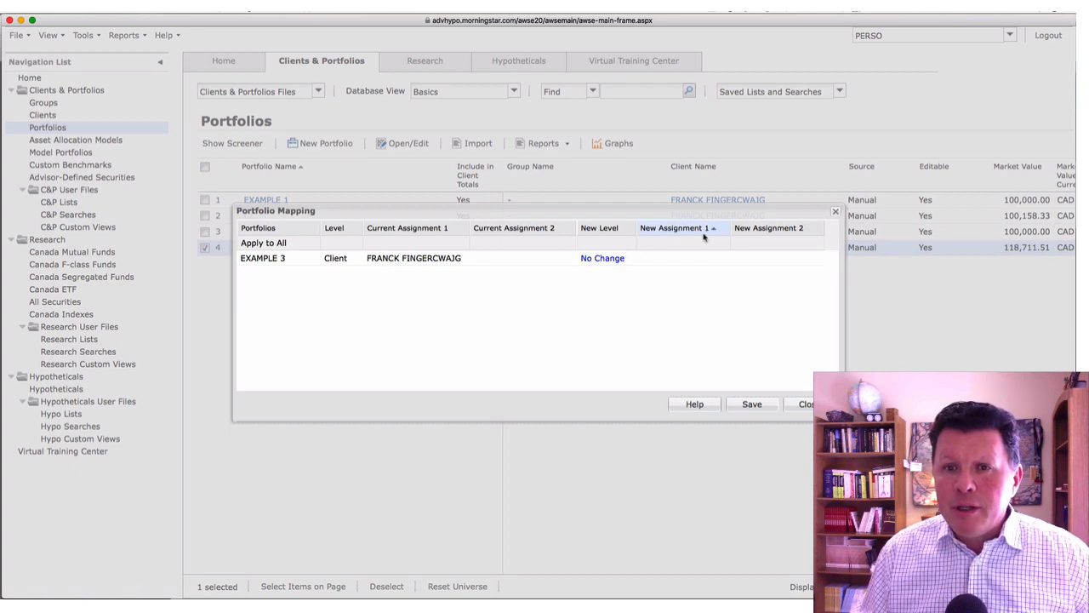
pyautogui.click(706, 259)
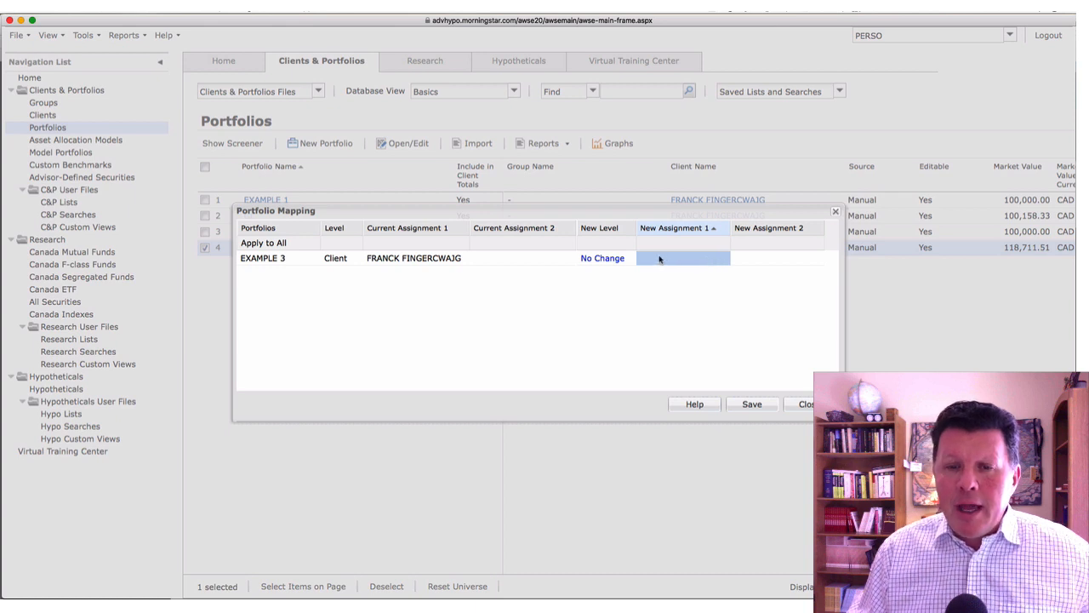
pyautogui.click(606, 258)
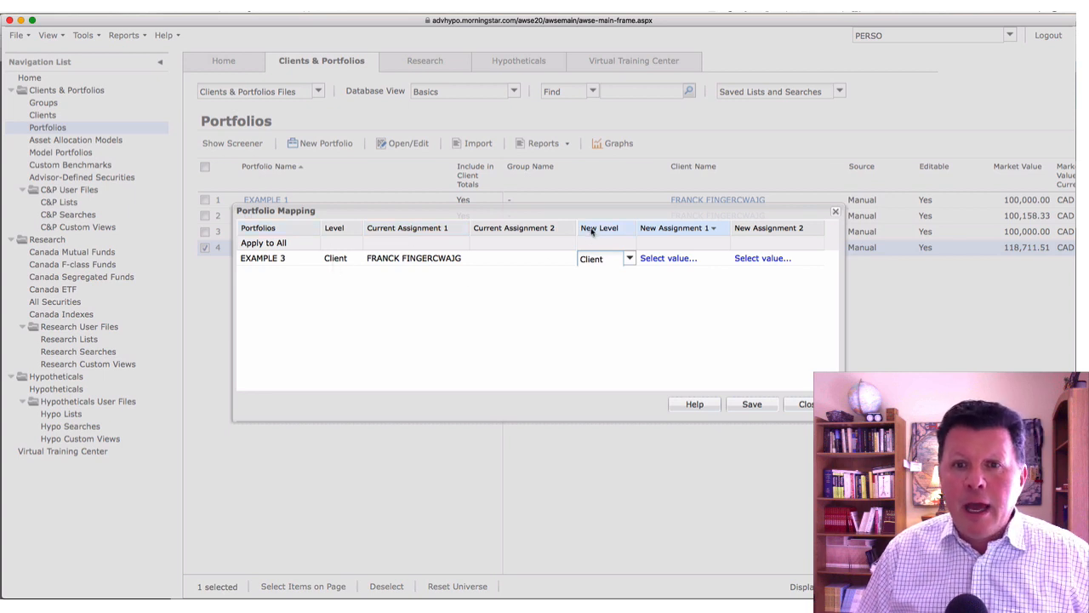
pyautogui.click(629, 259)
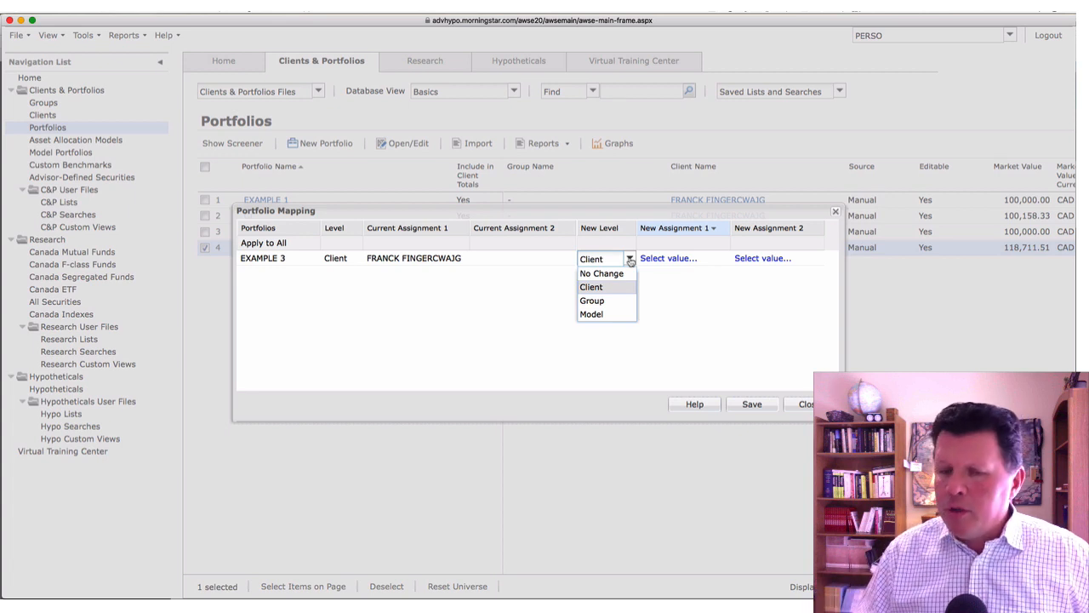
pyautogui.click(600, 288)
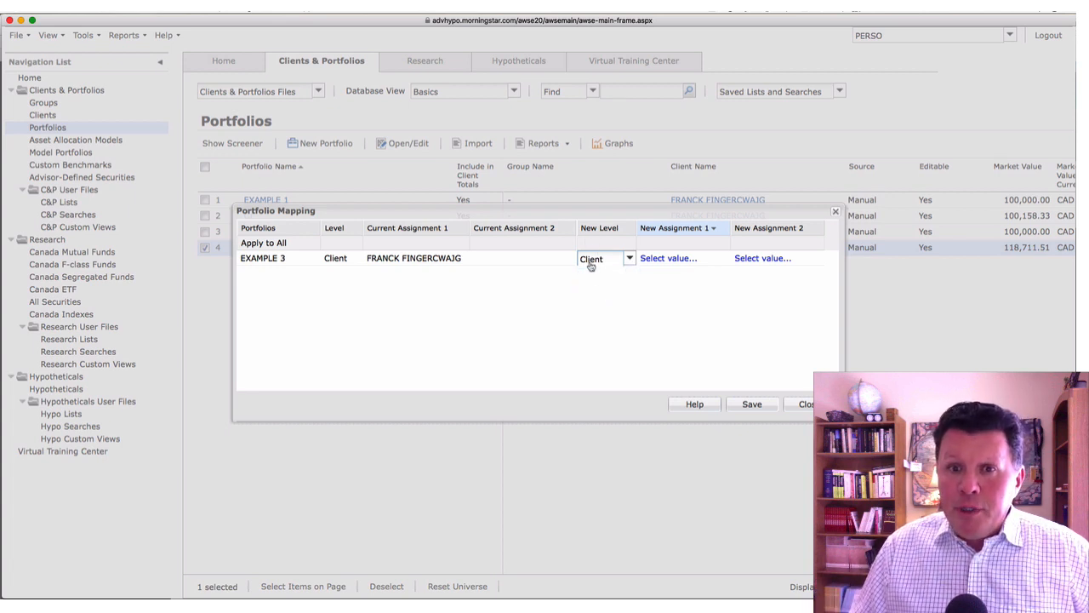
# Step: Assign EXAMPLE 3 to the family group's male client as new assignment 1, then save and close the portfolio mapping
pyautogui.click(686, 262)
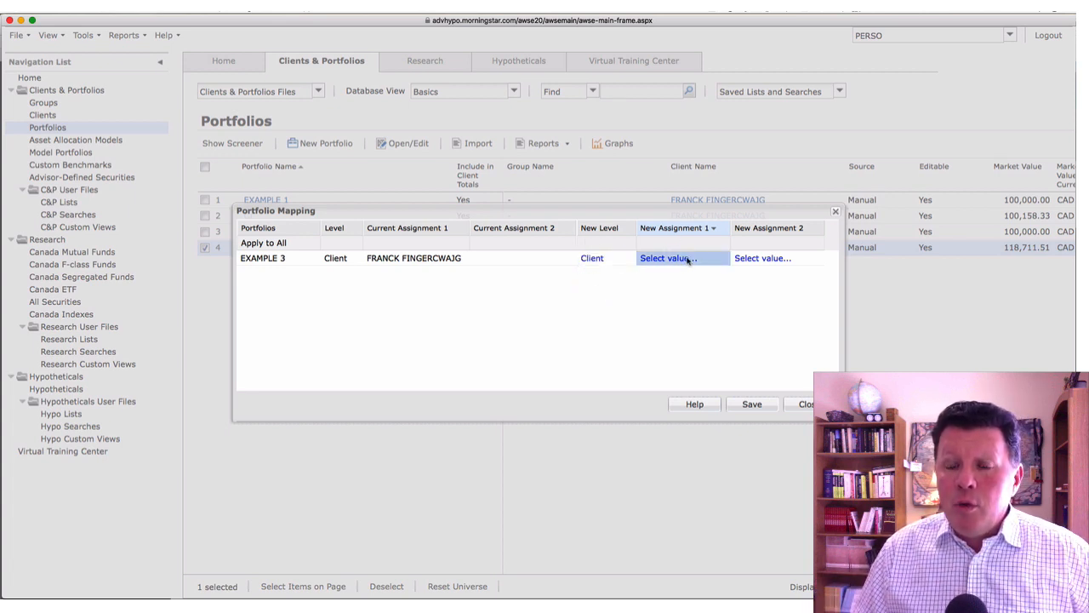
pyautogui.click(688, 260)
pyautogui.write('J')
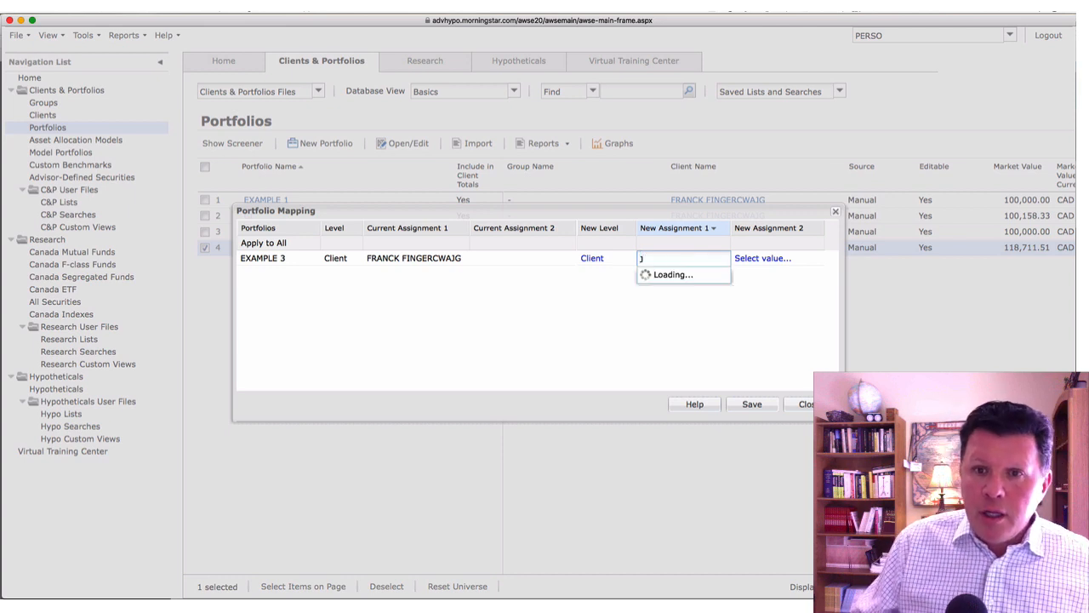
pyautogui.click(689, 275)
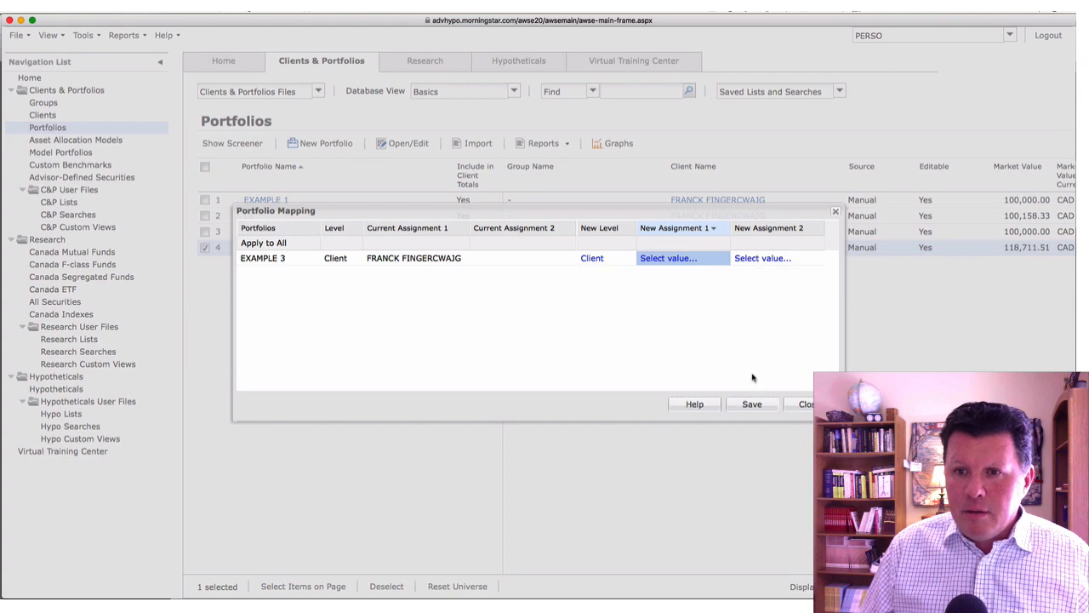
pyautogui.click(752, 404)
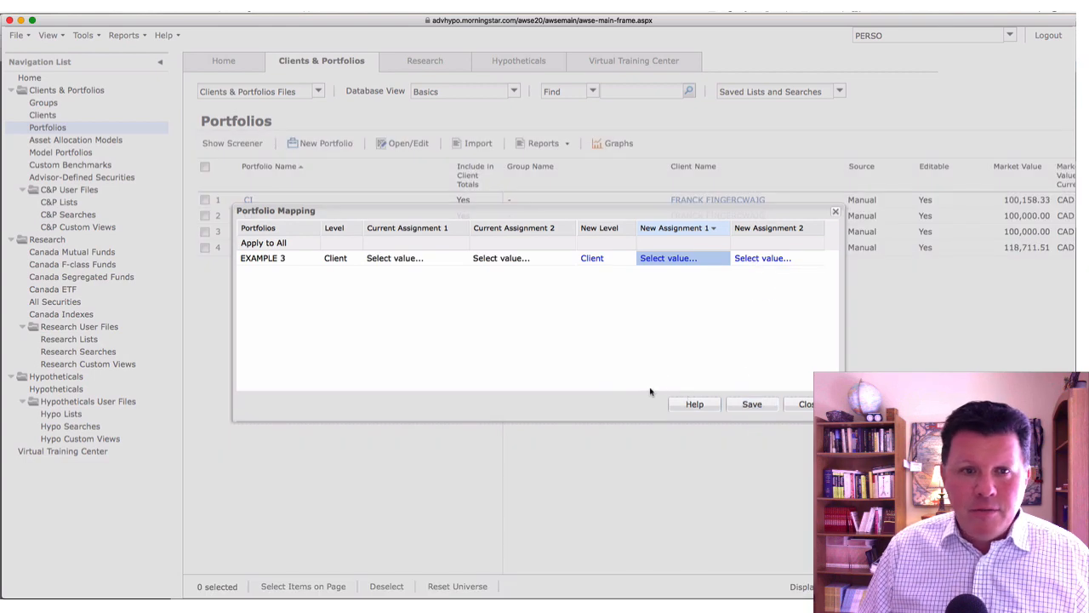
pyautogui.click(804, 405)
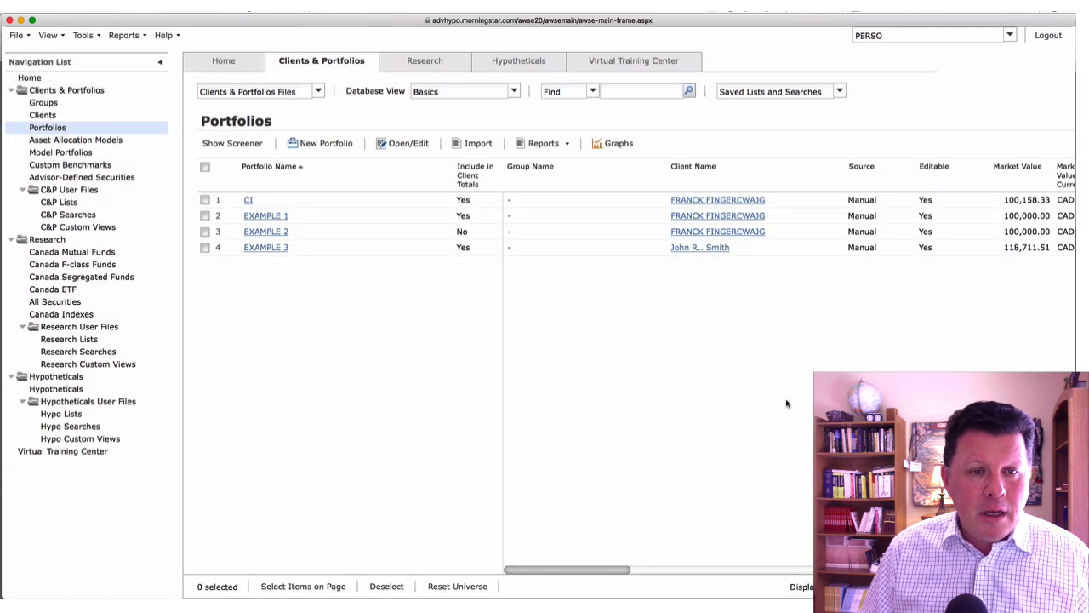
# Step: Open the portfolio mapping for EXAMPLE 2 and set its new level to Client
pyautogui.rightClick(269, 234)
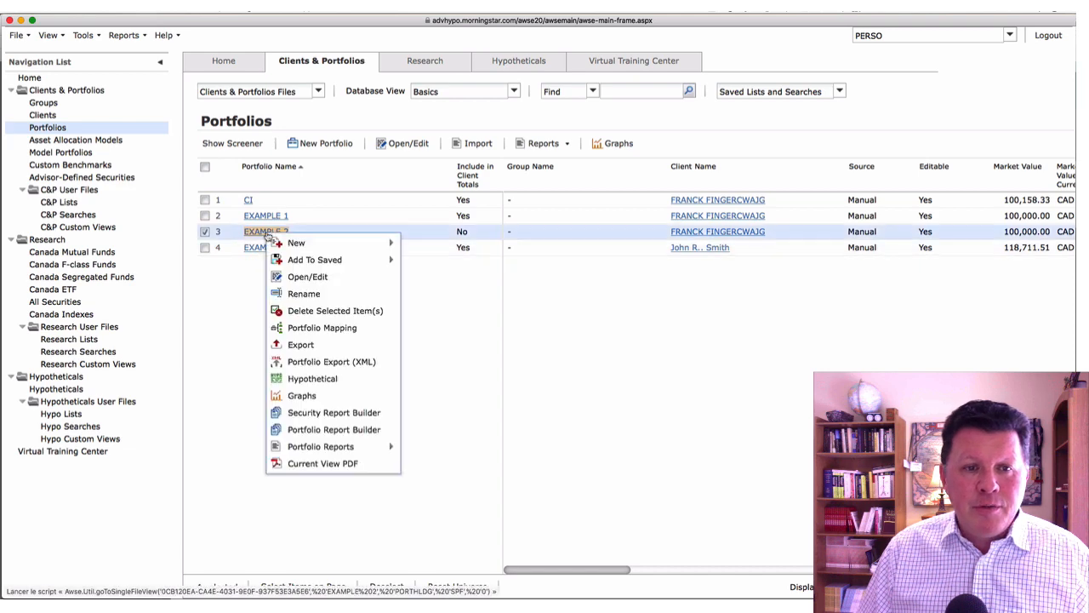
pyautogui.click(306, 328)
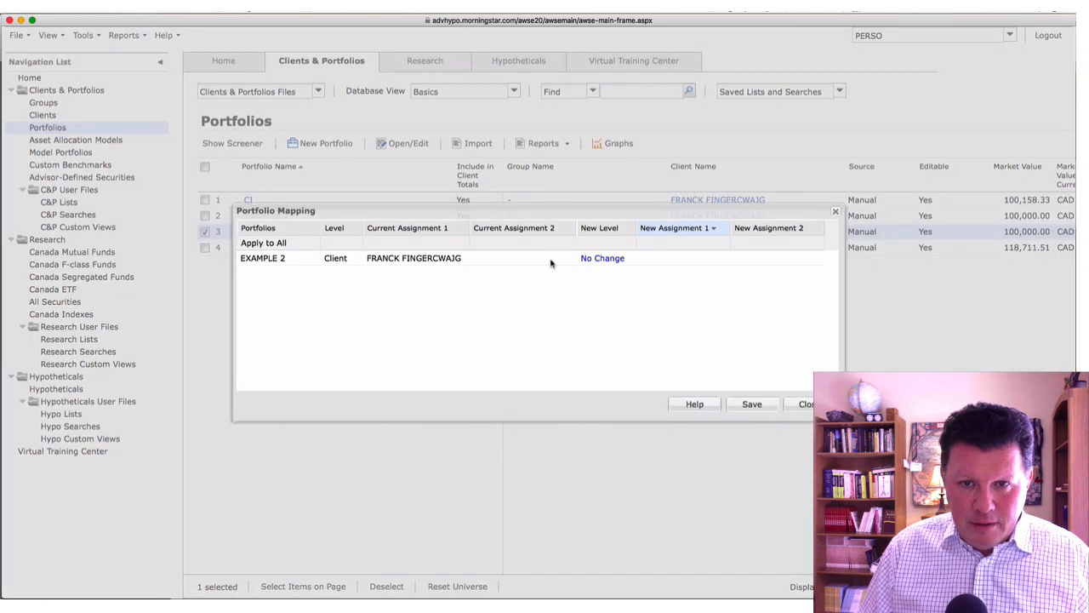
pyautogui.click(601, 257)
pyautogui.click(629, 260)
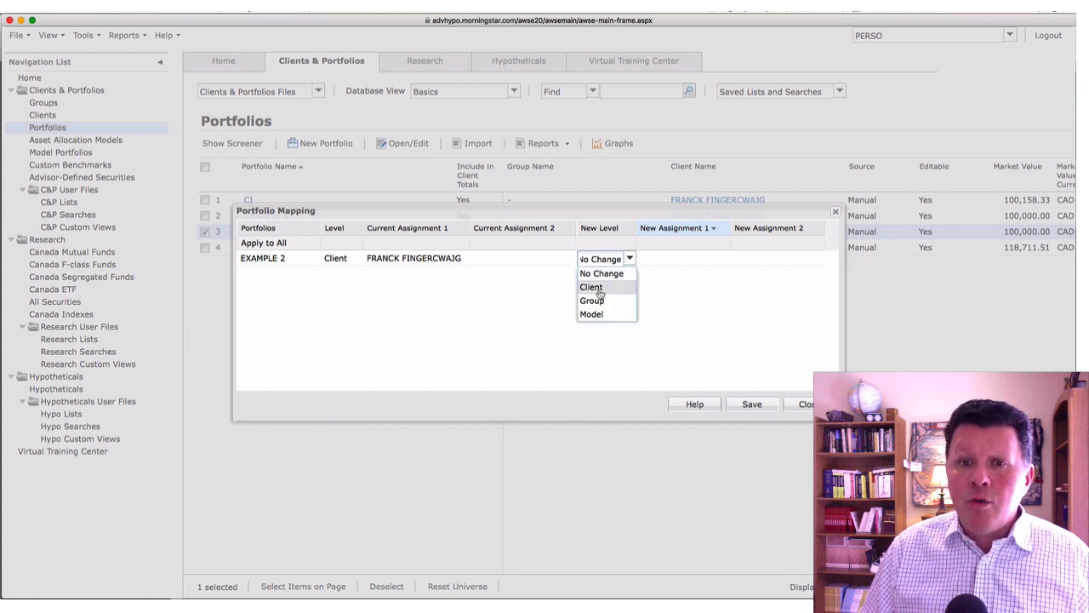
pyautogui.click(591, 286)
# Step: Assign EXAMPLE 2 to the family group's female client as new assignment 1, then save and close the portfolio mapping
pyautogui.click(675, 261)
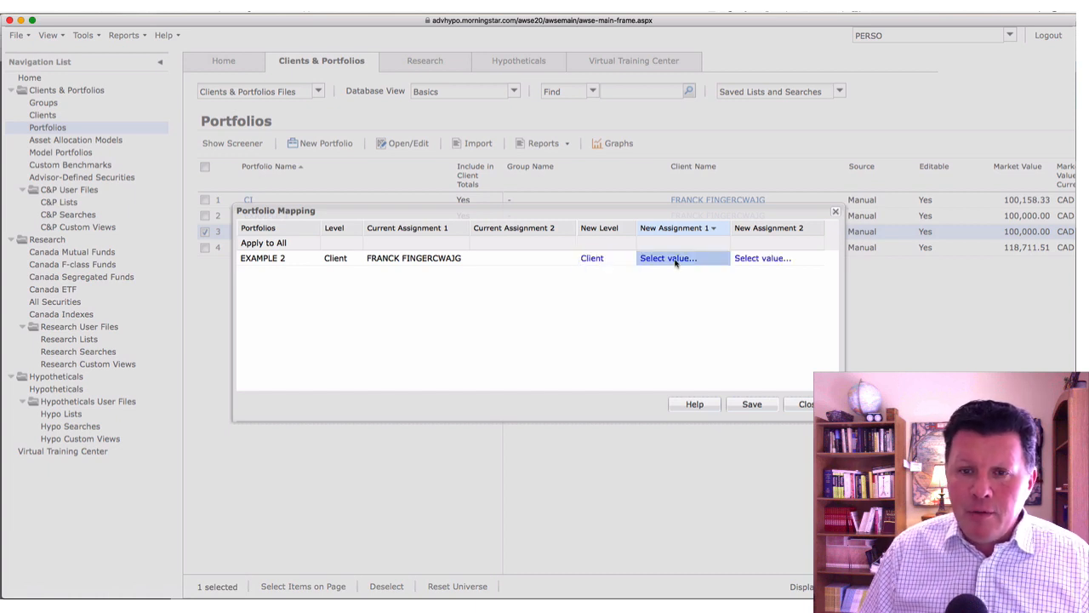
pyautogui.write('MAG')
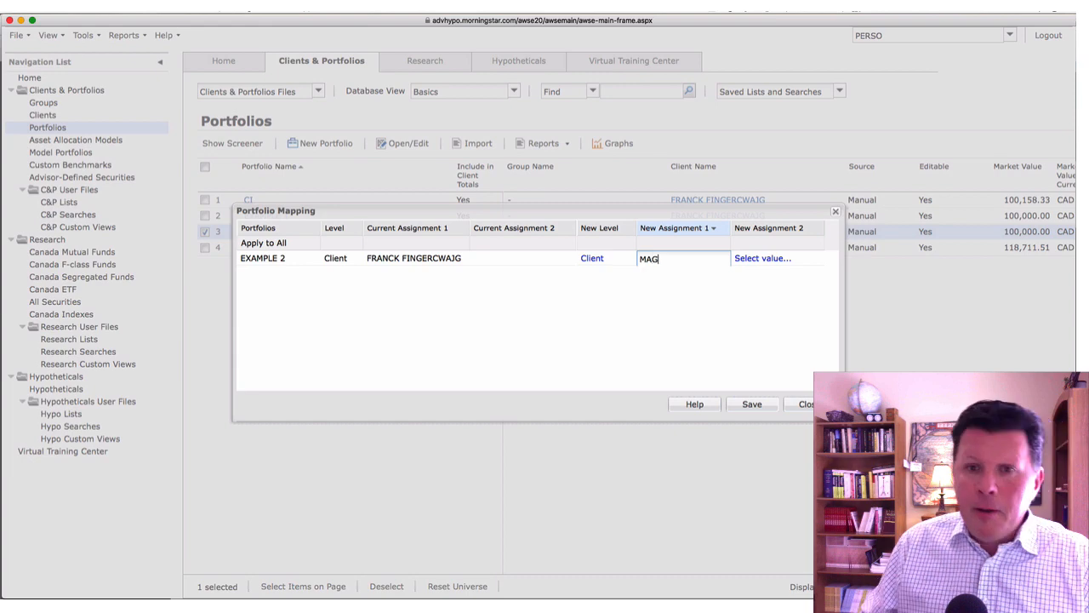
pyautogui.click(680, 274)
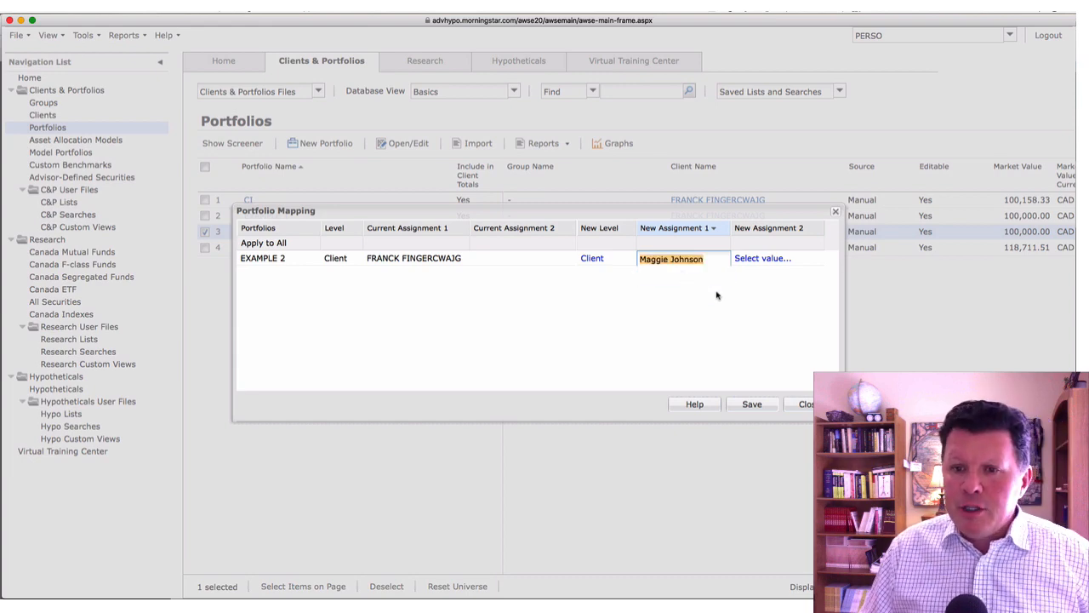
pyautogui.click(756, 406)
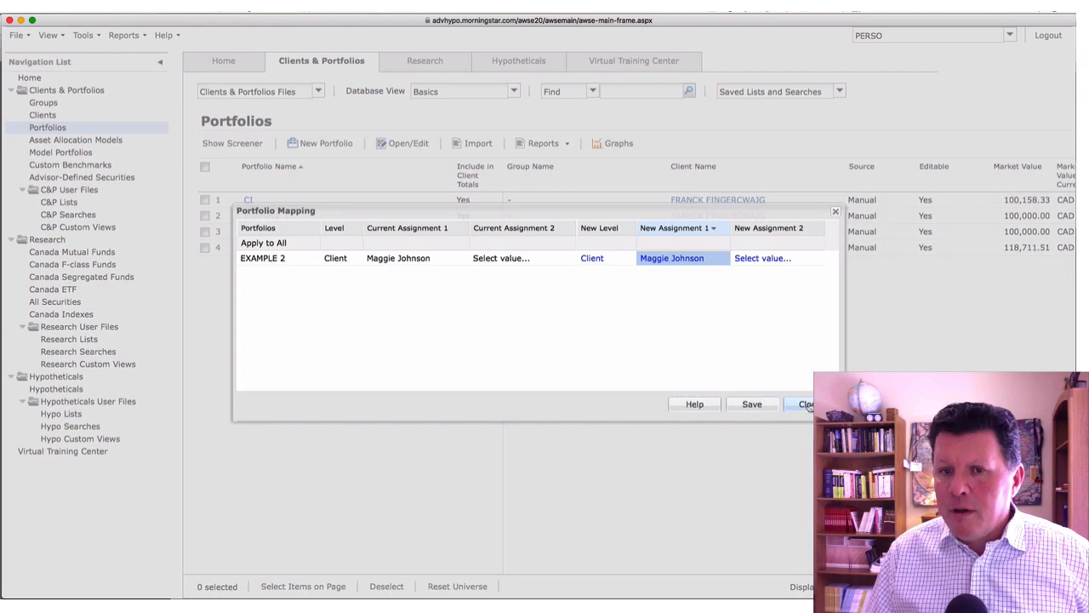
pyautogui.click(807, 405)
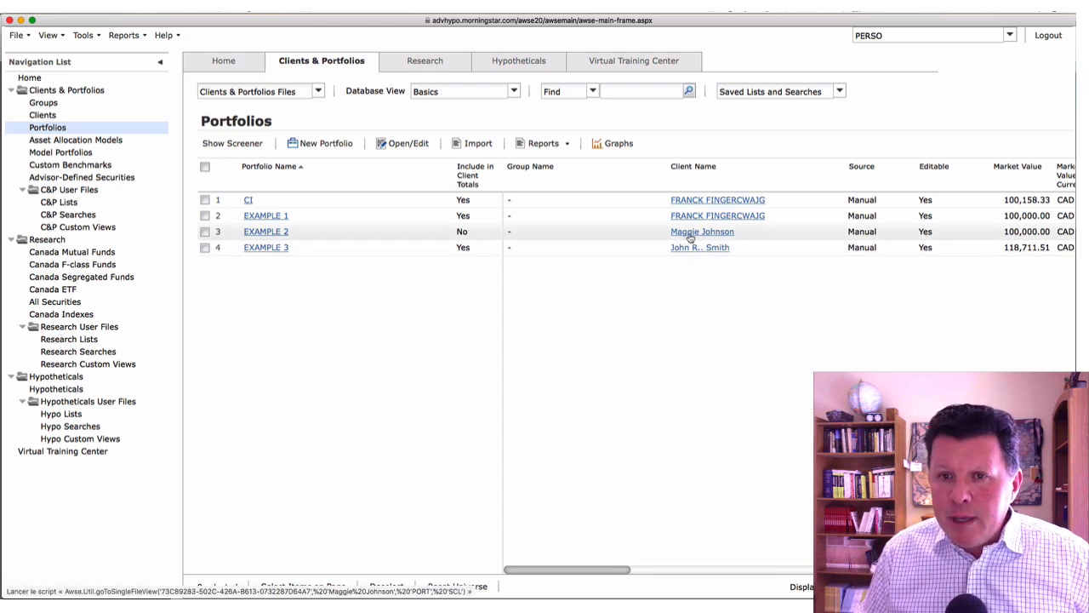
# Step: Check the portfolios held by each of the two family clients and those listed under the family group
pyautogui.click(44, 128)
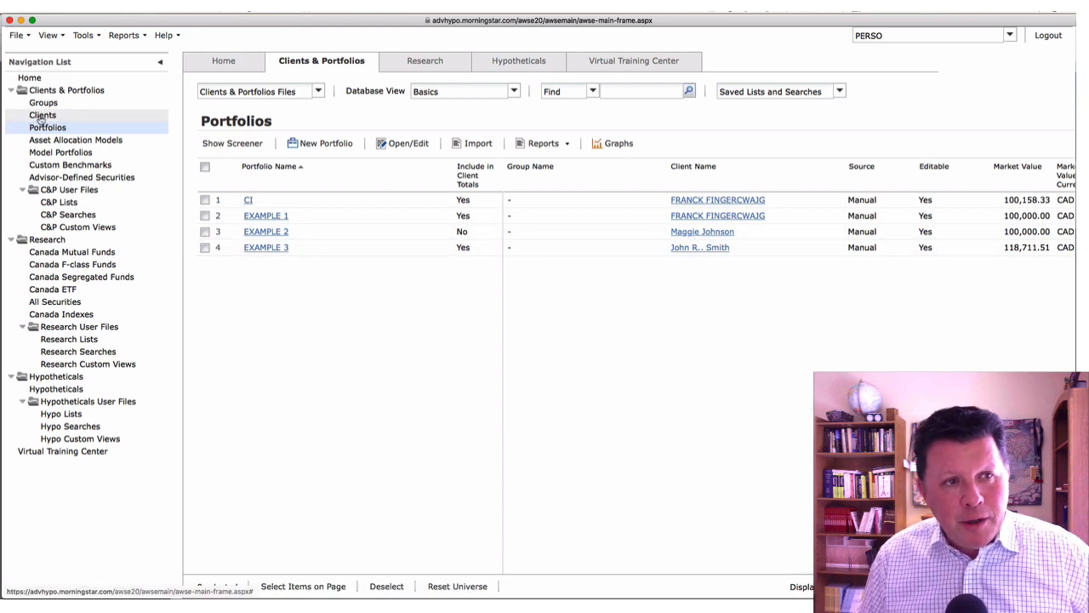
pyautogui.click(40, 116)
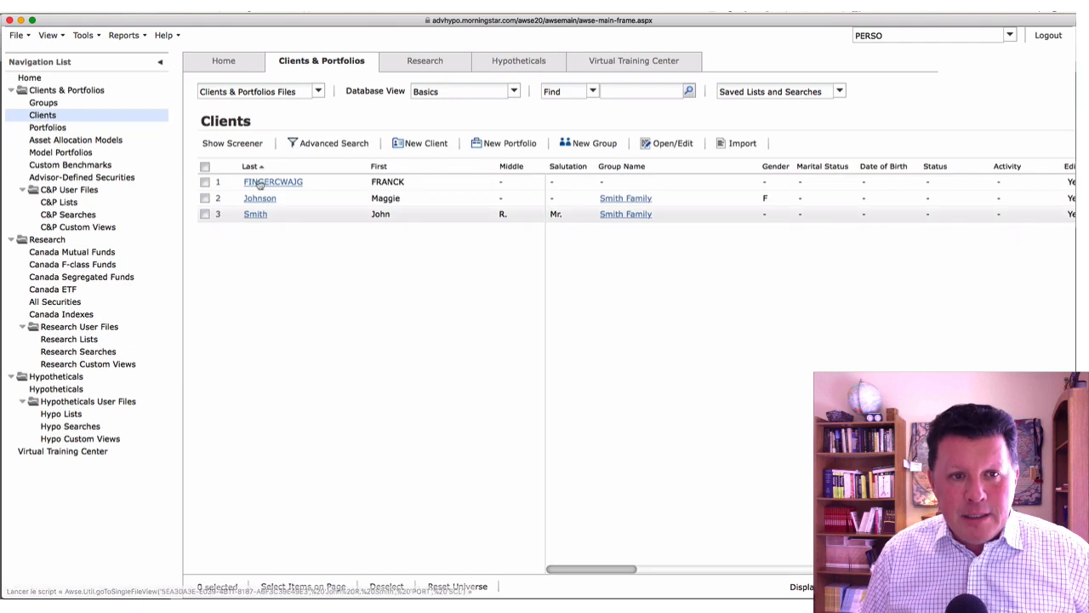
pyautogui.click(255, 215)
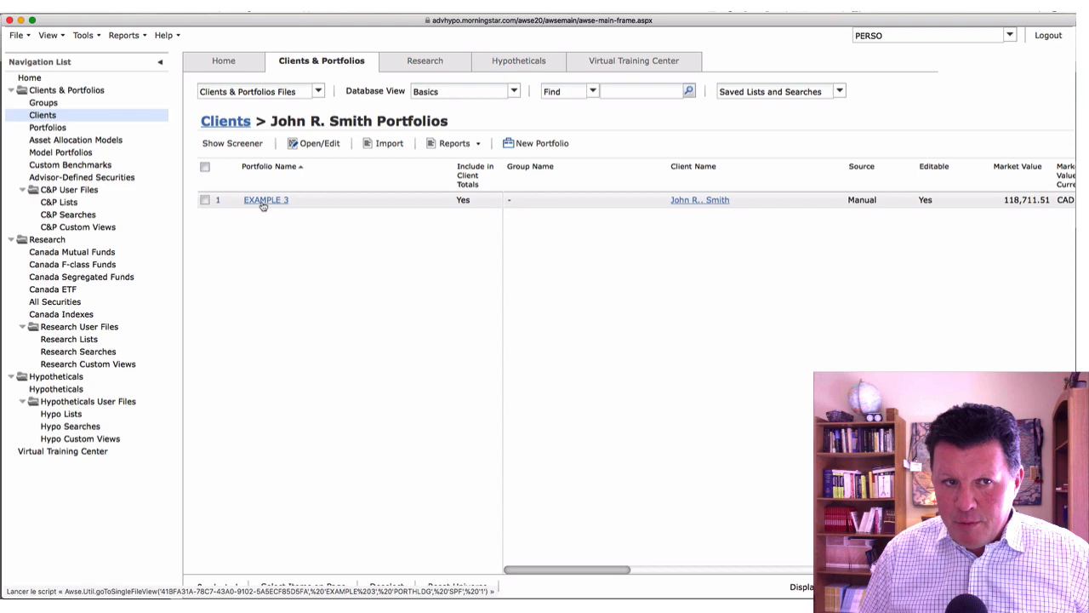
pyautogui.click(225, 121)
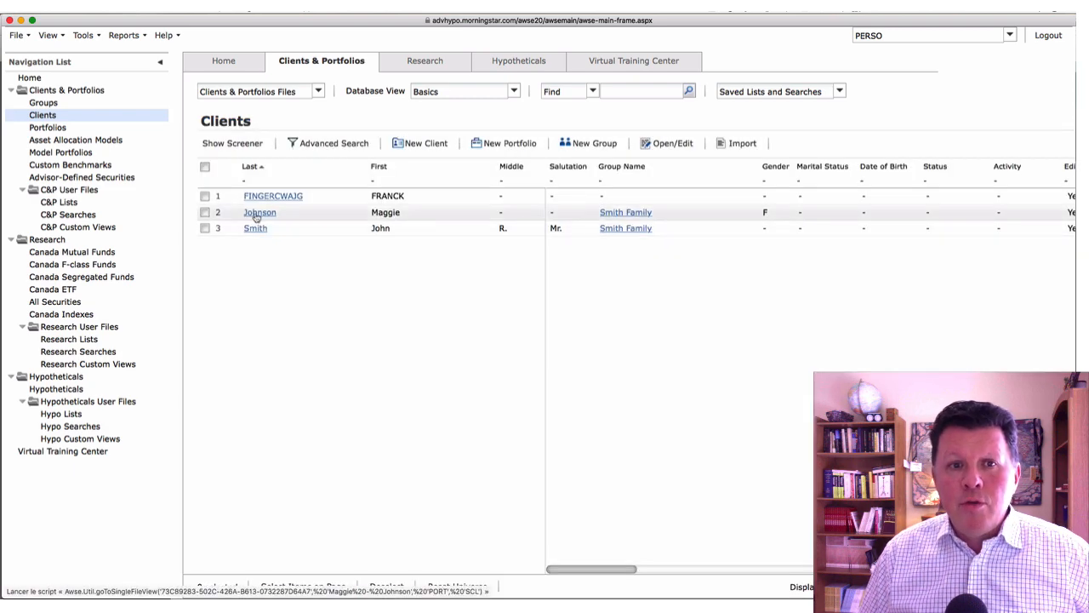
pyautogui.click(257, 212)
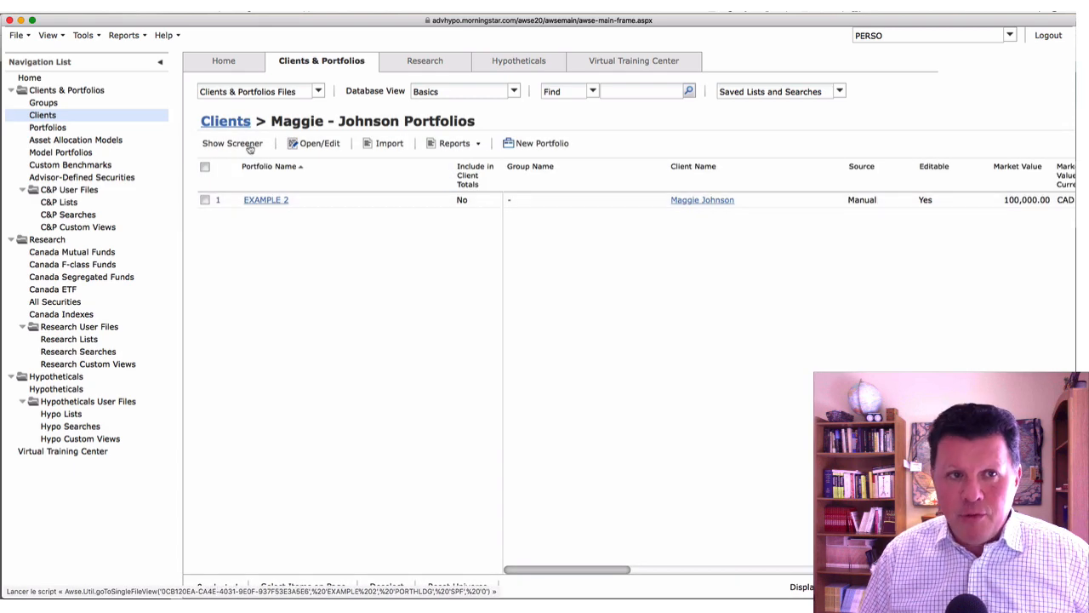
pyautogui.click(225, 121)
pyautogui.click(43, 103)
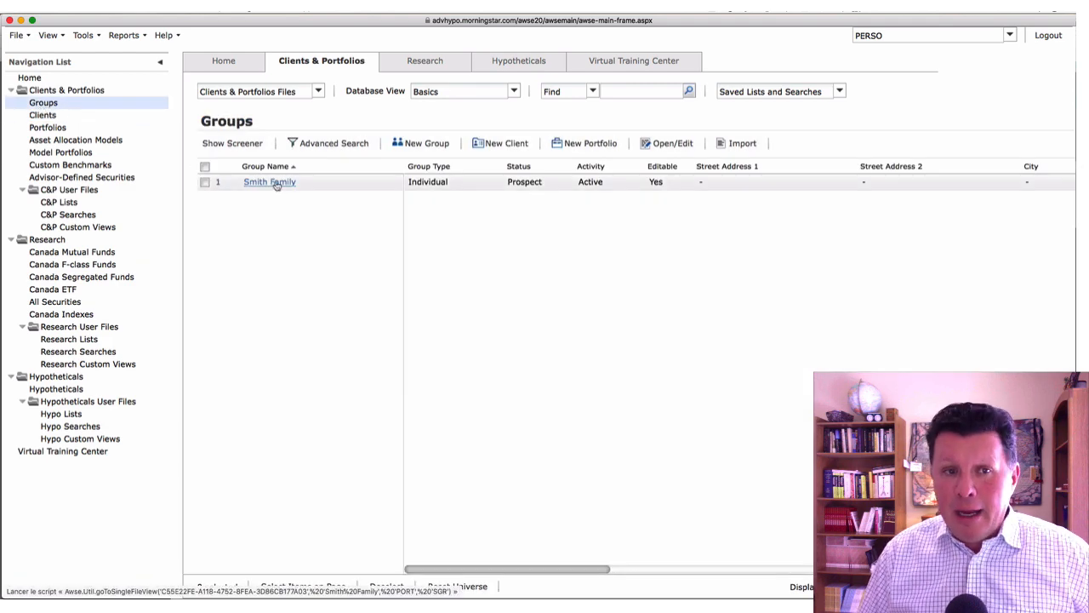
pyautogui.click(275, 184)
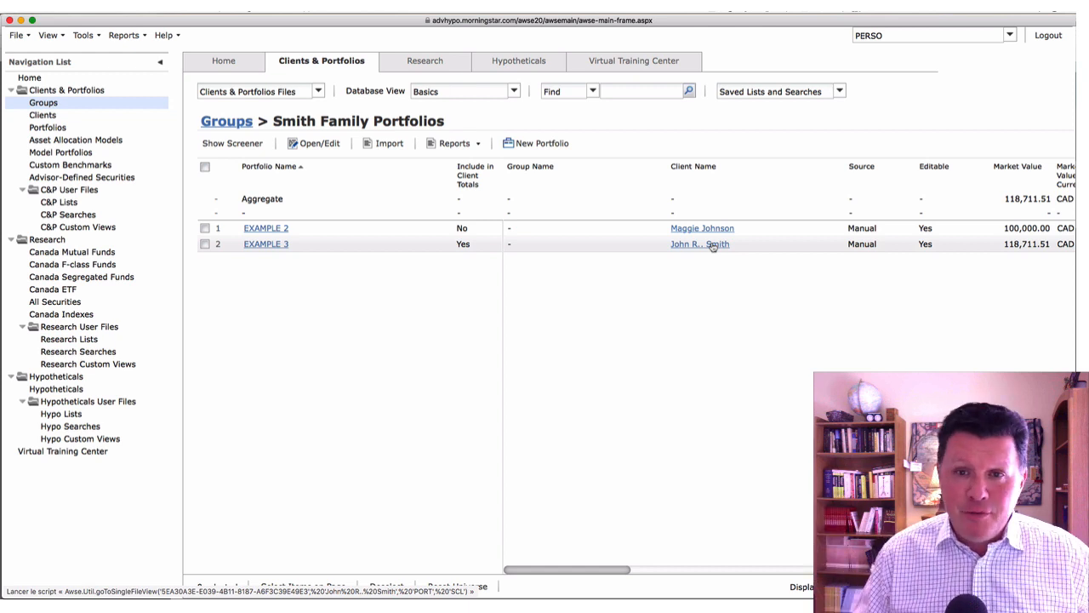
# Step: Examine the source, market value and status columns for the portfolios listed under the family group
pyautogui.hscroll(5, 661, 246)
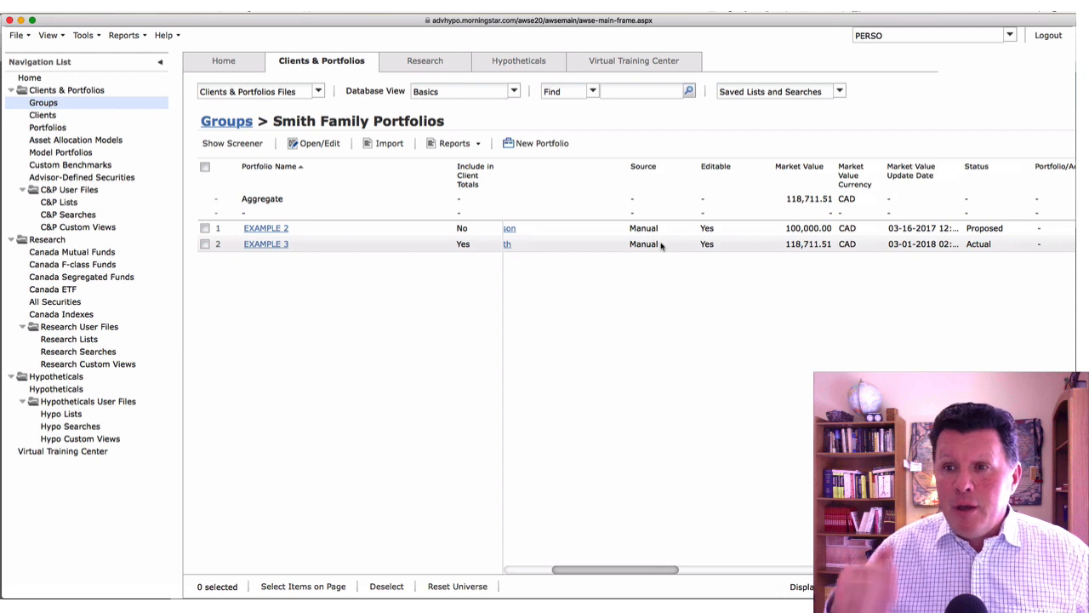
pyautogui.hscroll(5, 661, 246)
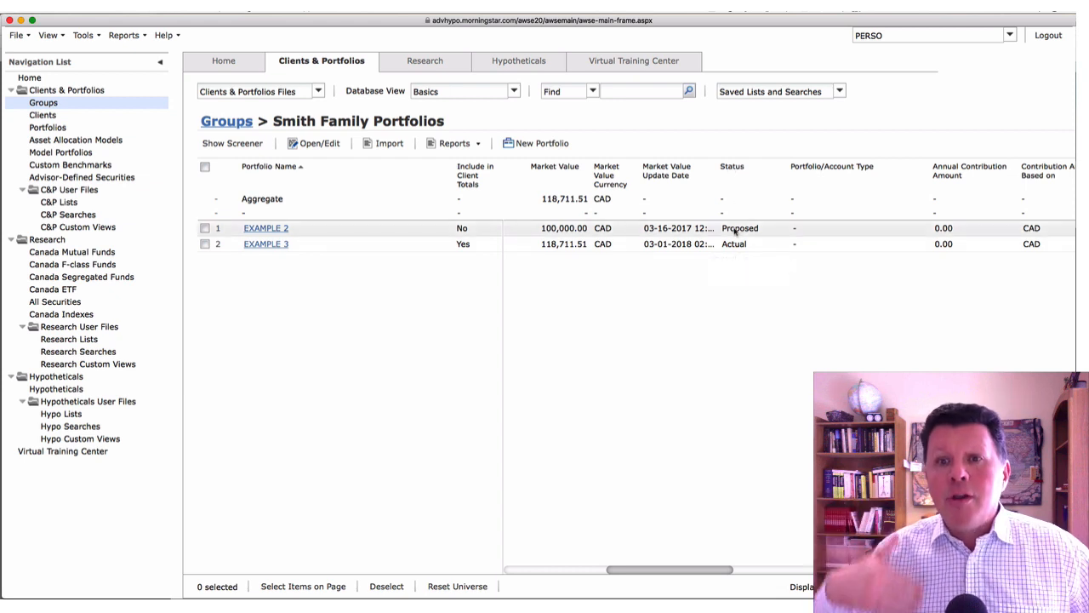
pyautogui.hscroll(-1, 735, 228)
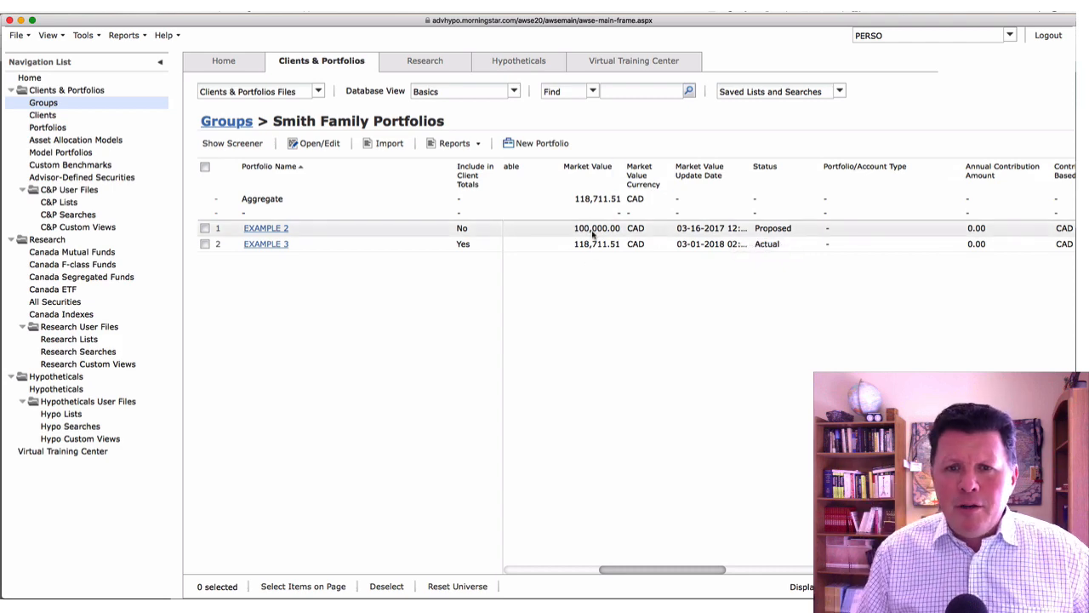
pyautogui.hscroll(-8, 593, 234)
pyautogui.hscroll(5, 593, 232)
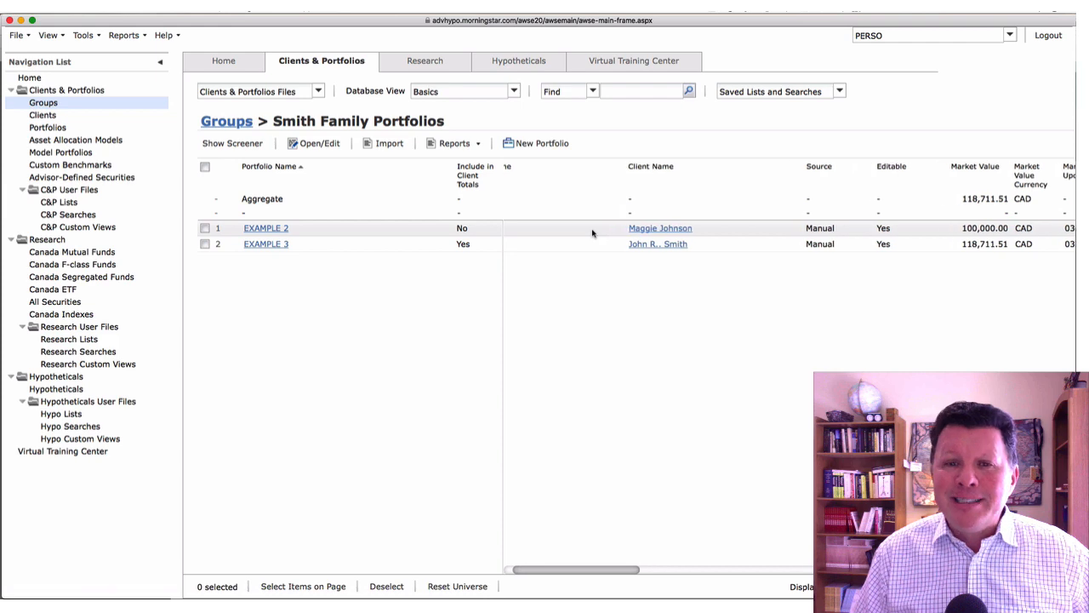
# Step: Start a new portfolio from the clients list and collapse its illustration graph and File Manager
pyautogui.click(45, 115)
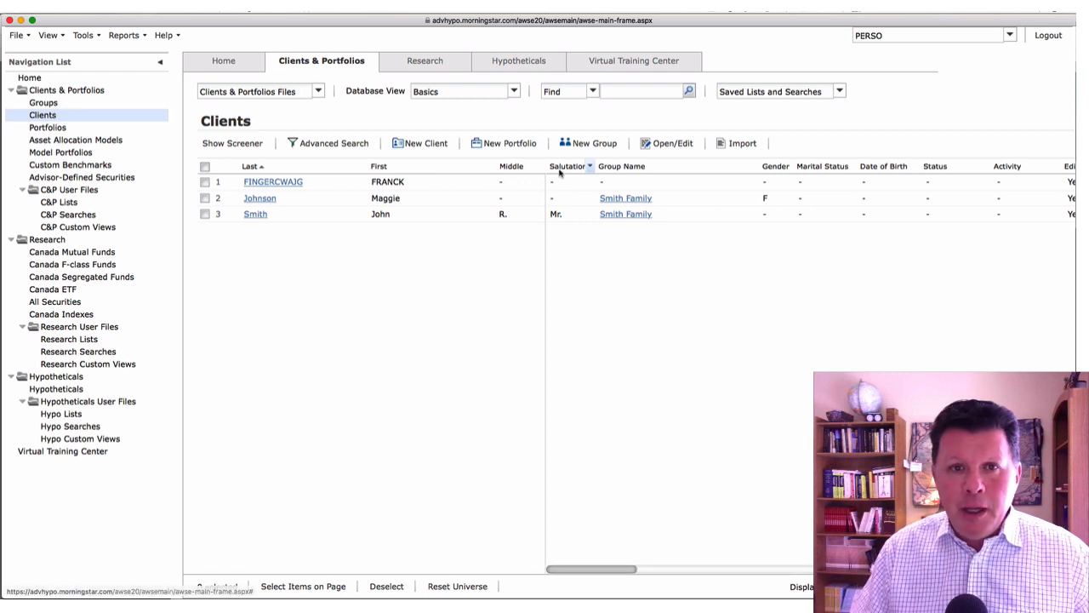
pyautogui.click(500, 145)
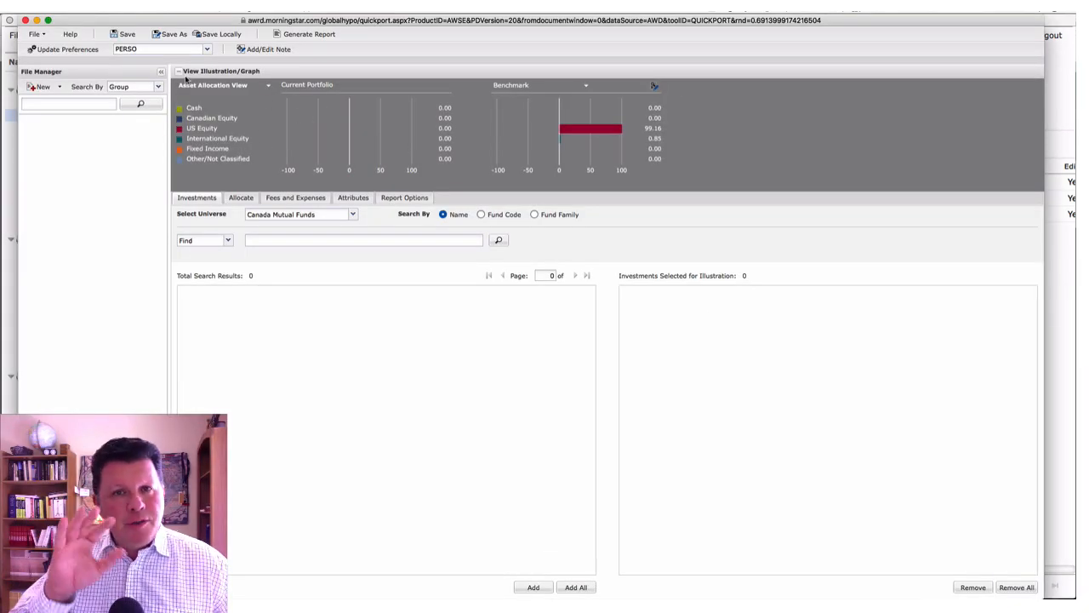
pyautogui.click(178, 72)
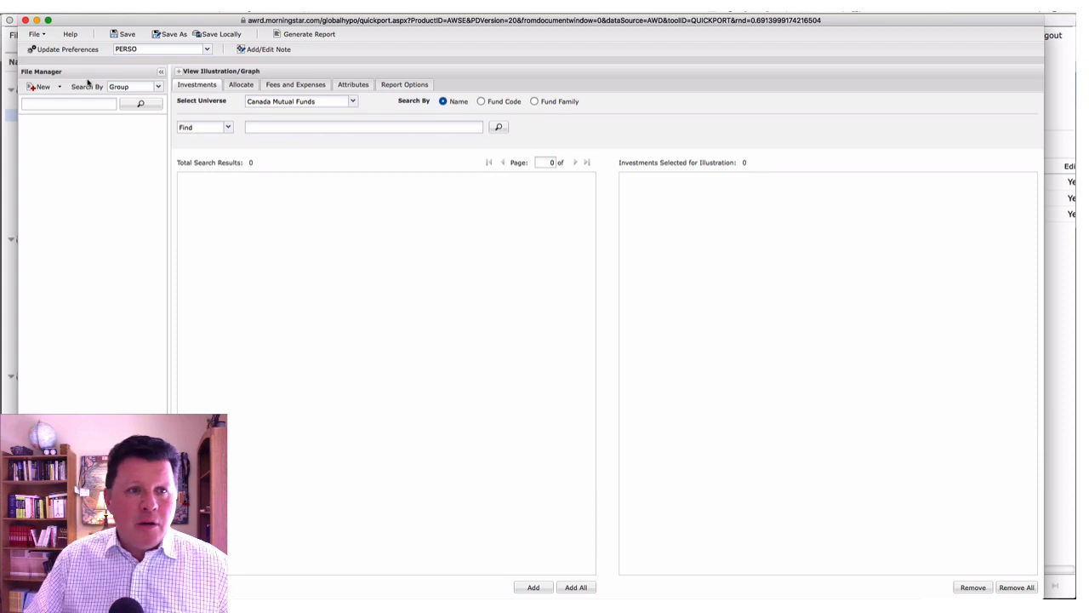
pyautogui.click(161, 73)
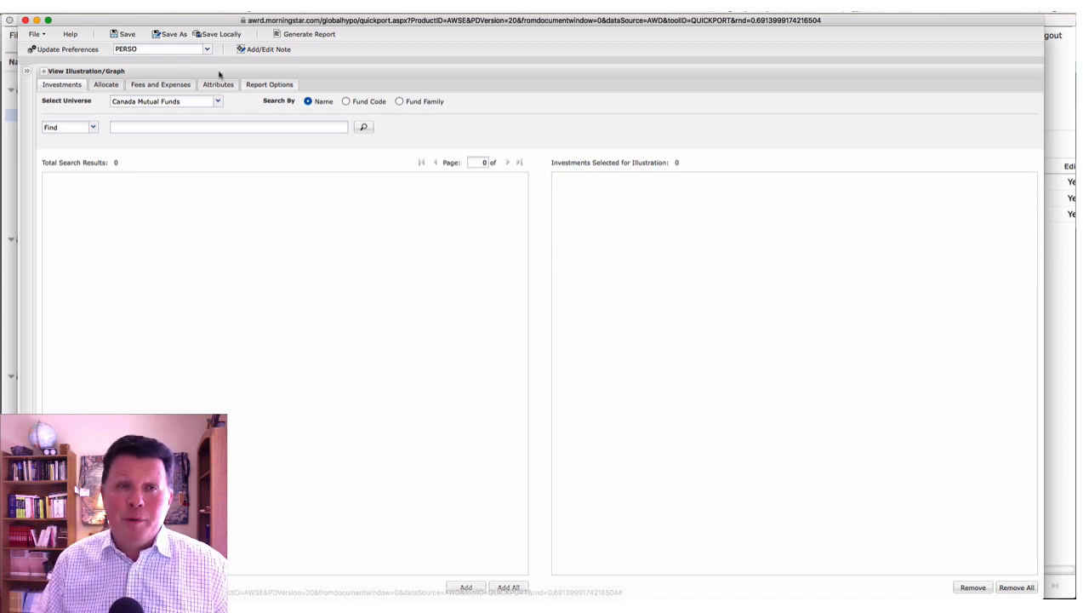
pyautogui.click(202, 49)
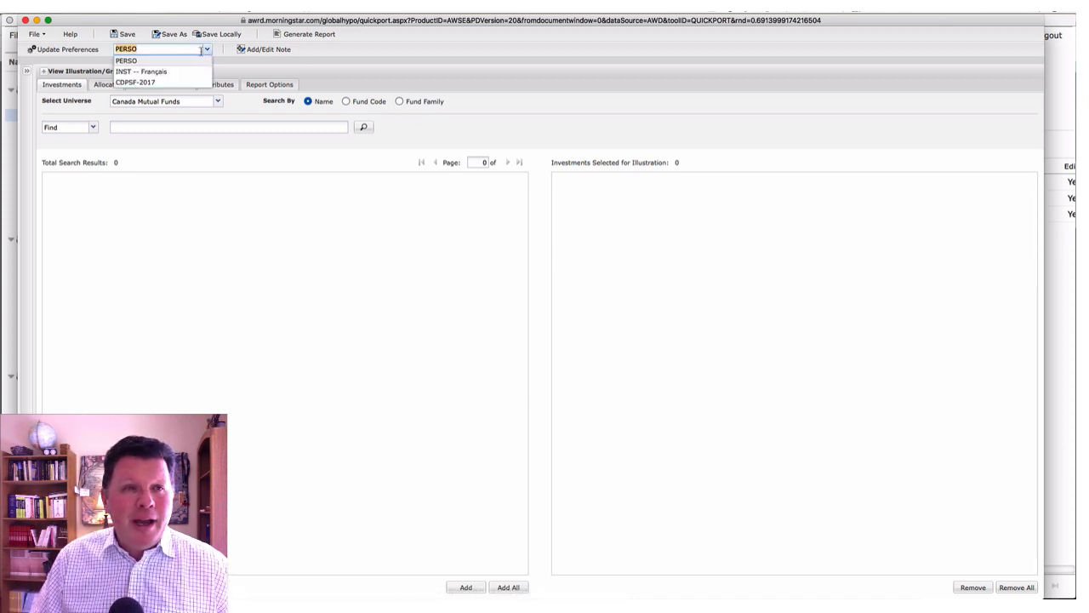
pyautogui.click(308, 73)
# Step: Add all funds from the saved list EXAMPLE WORKSTATION to the new portfolio's selected investments
pyautogui.click(220, 100)
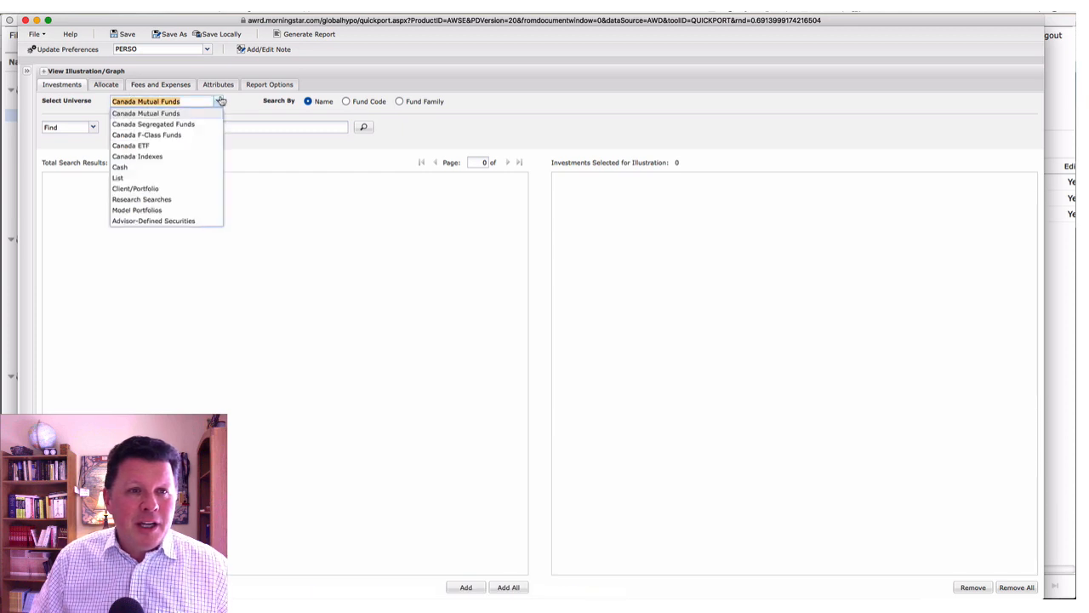
pyautogui.click(128, 167)
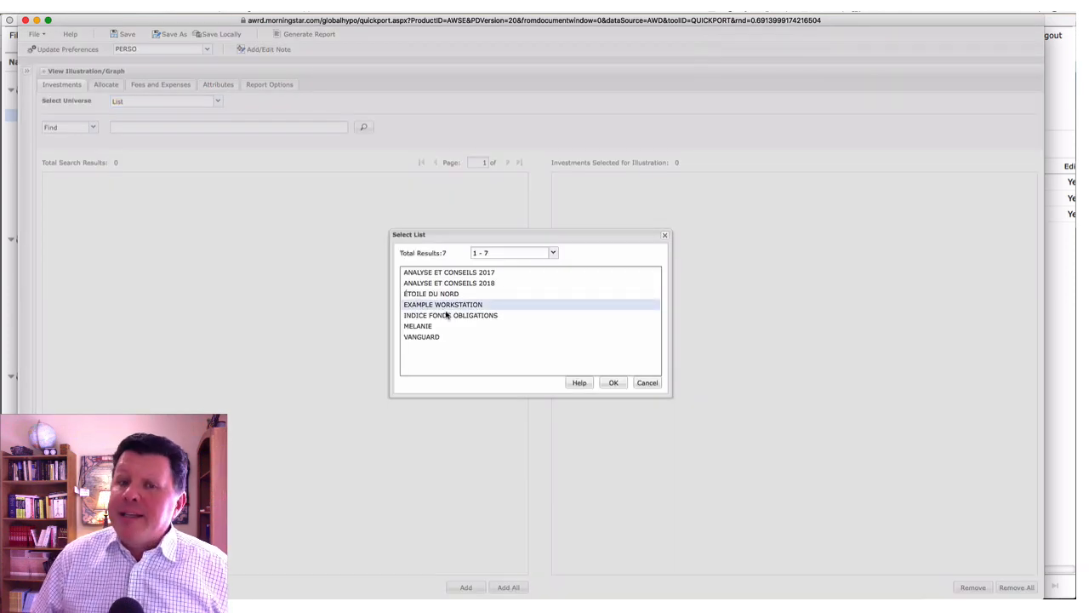
pyautogui.click(612, 382)
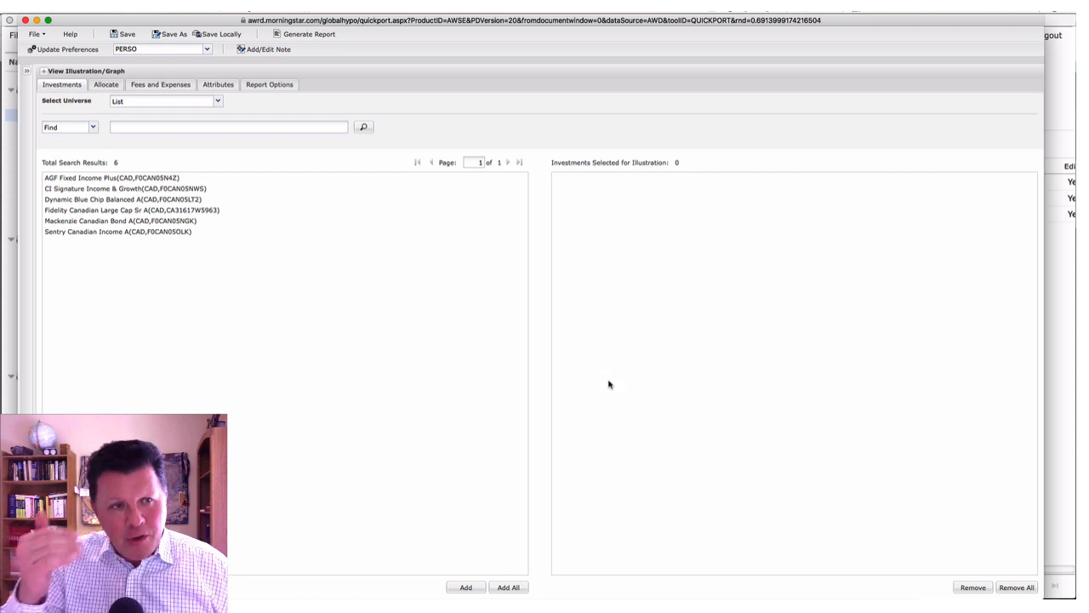
pyautogui.click(509, 587)
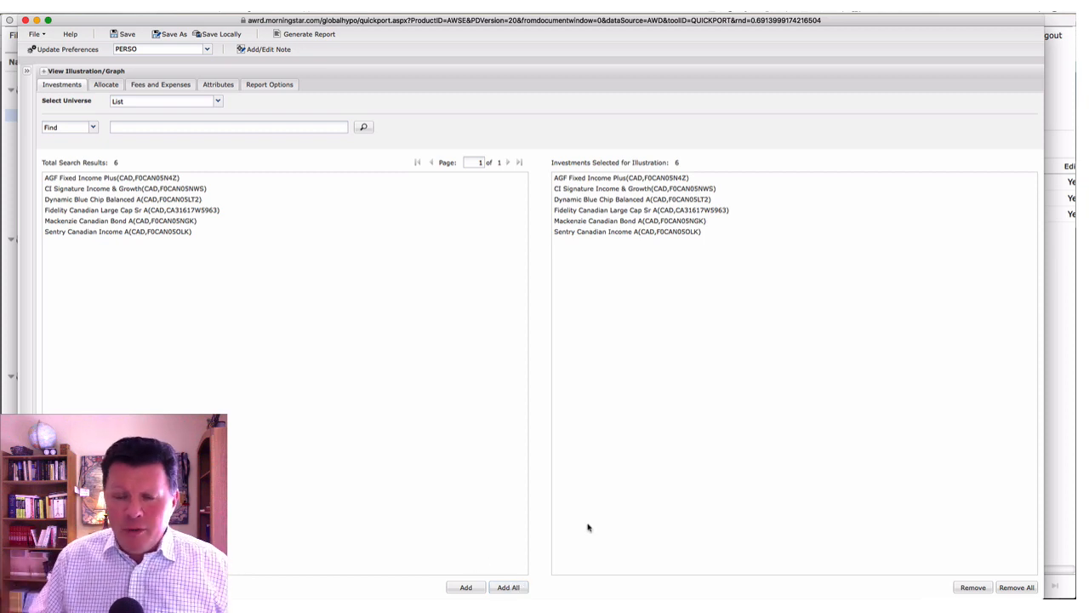
# Step: Allocate the selected funds by CAD with Recent month-end prices, checking the editable amounts of AGF Fixed Income Plus and Fidelity Canadian Large Cap
pyautogui.click(105, 86)
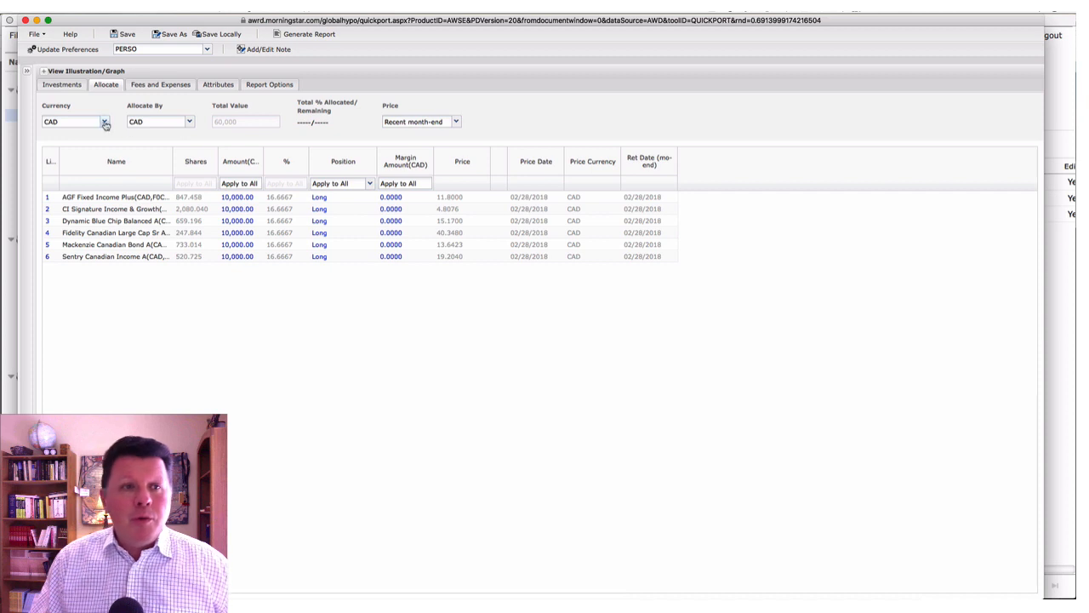
pyautogui.click(189, 122)
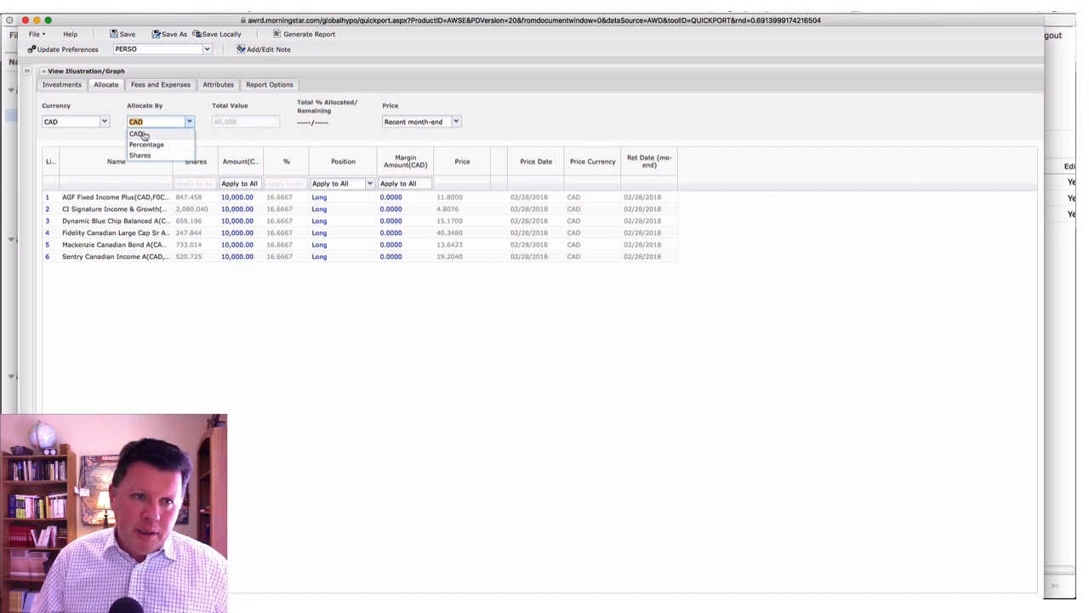
pyautogui.click(143, 136)
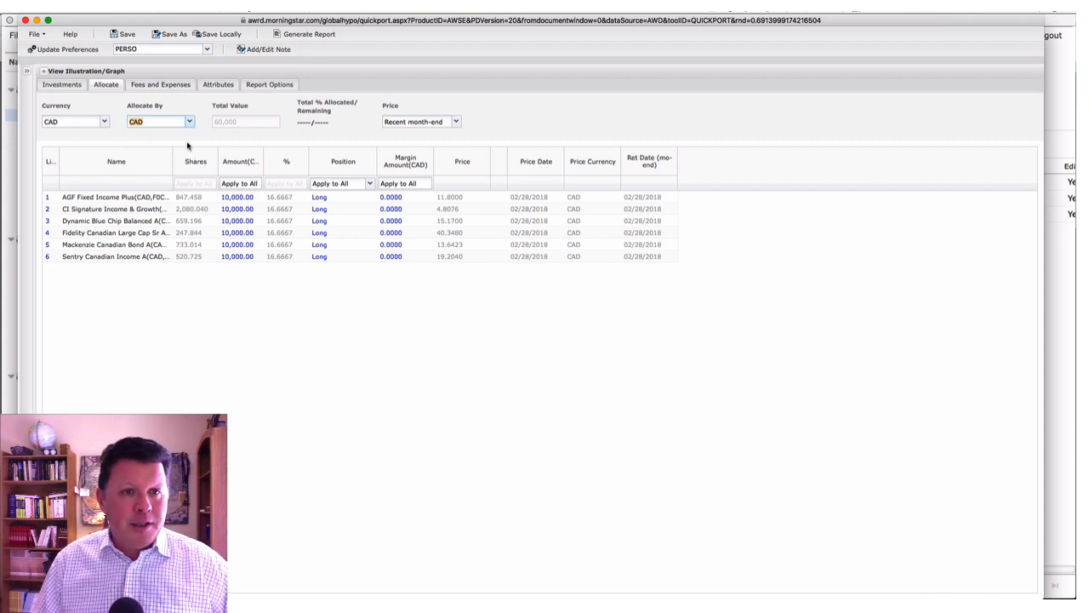
pyautogui.doubleClick(229, 197)
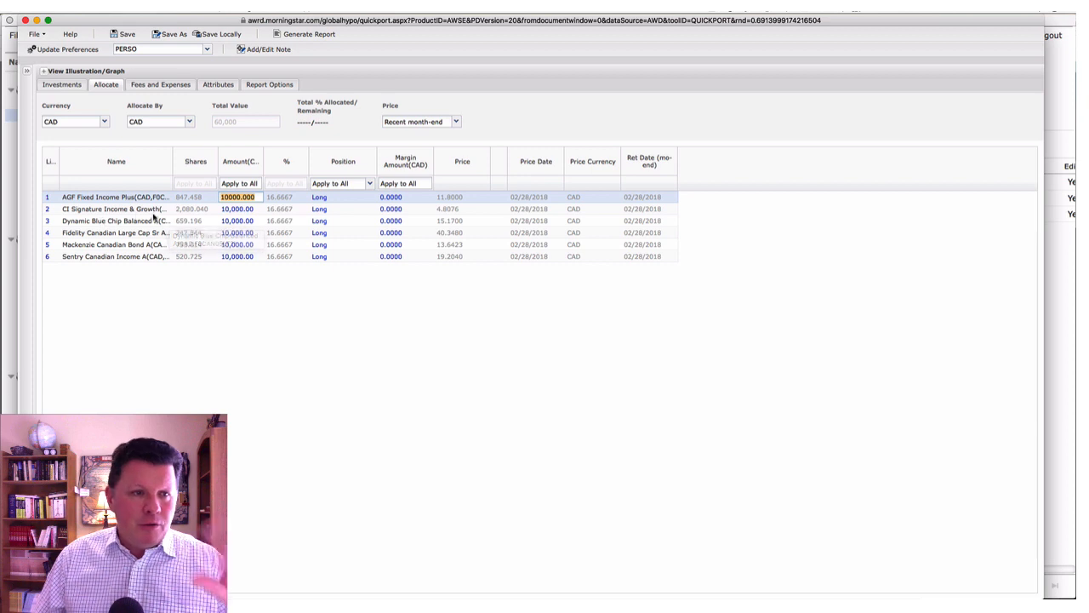
pyautogui.doubleClick(241, 233)
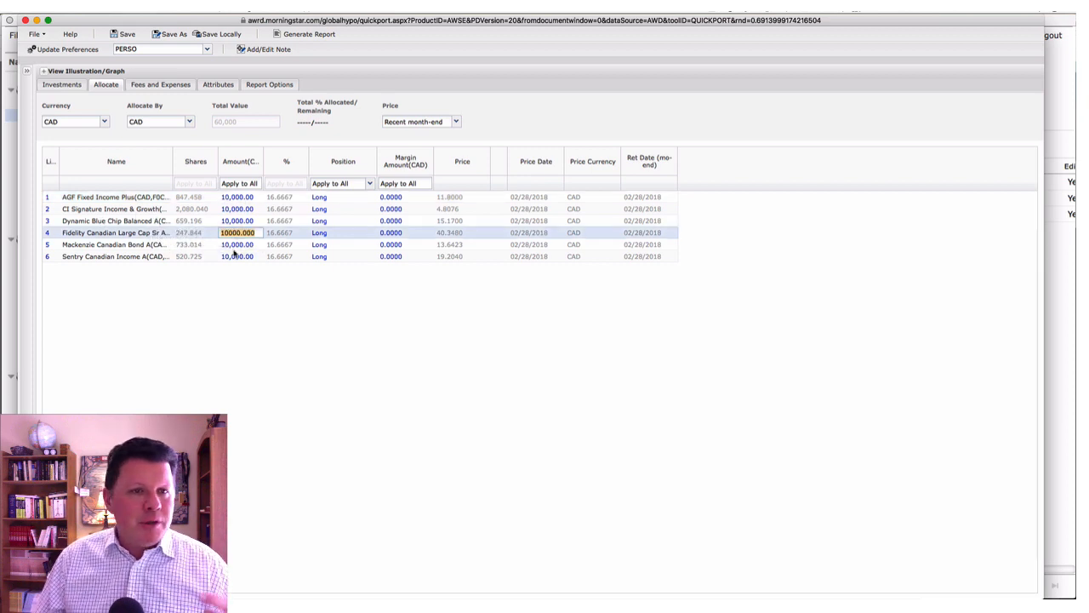
pyautogui.click(218, 272)
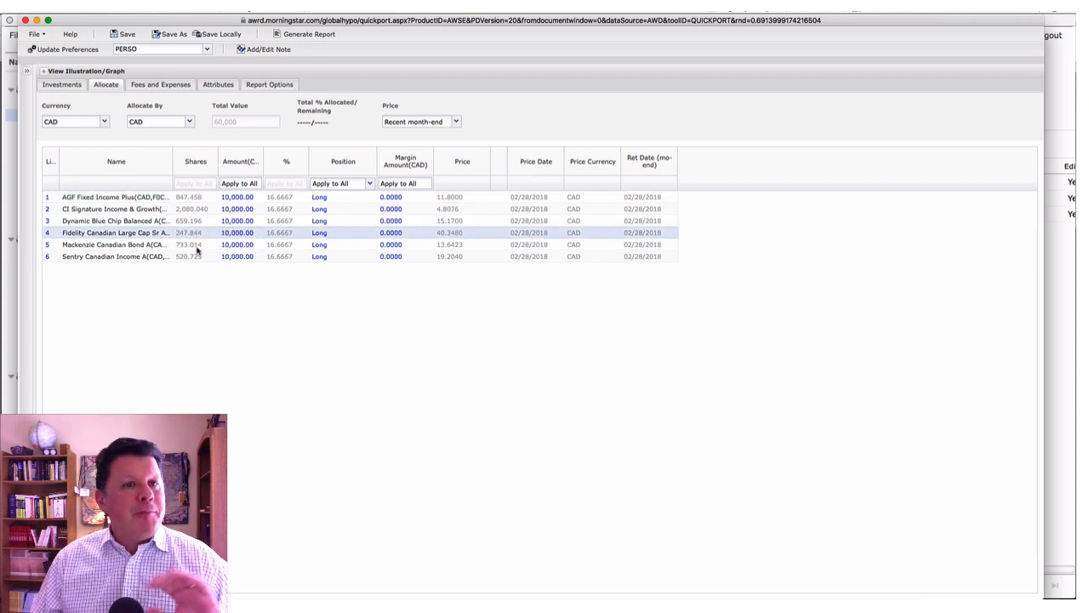
pyautogui.click(452, 123)
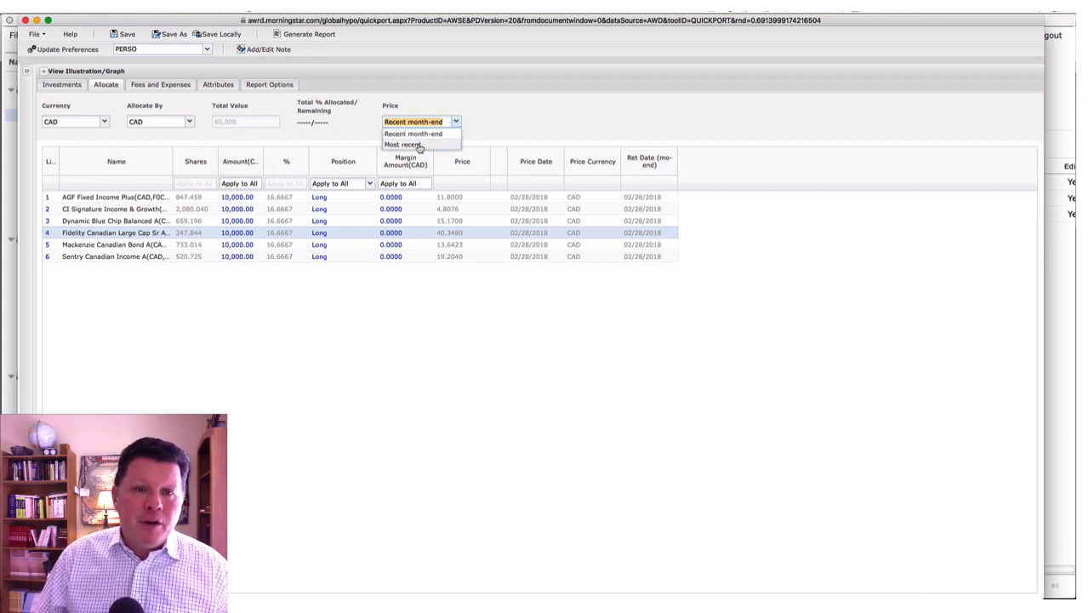
pyautogui.click(425, 133)
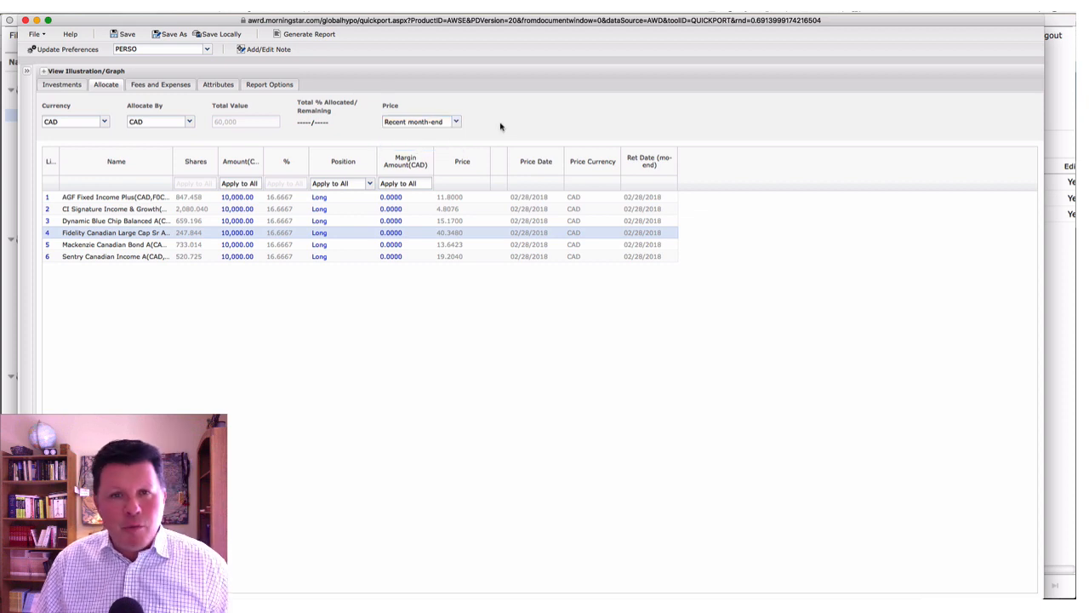
# Step: Examine the asset-based fee frequency choices for AGF Fixed Income Plus and for all funds at once
pyautogui.click(166, 88)
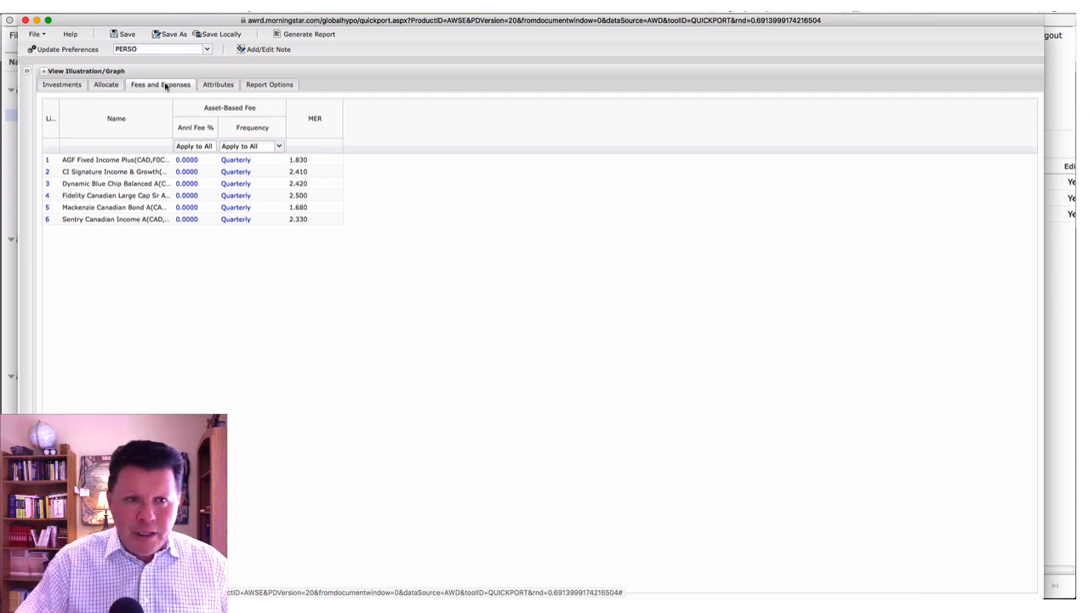
pyautogui.click(233, 162)
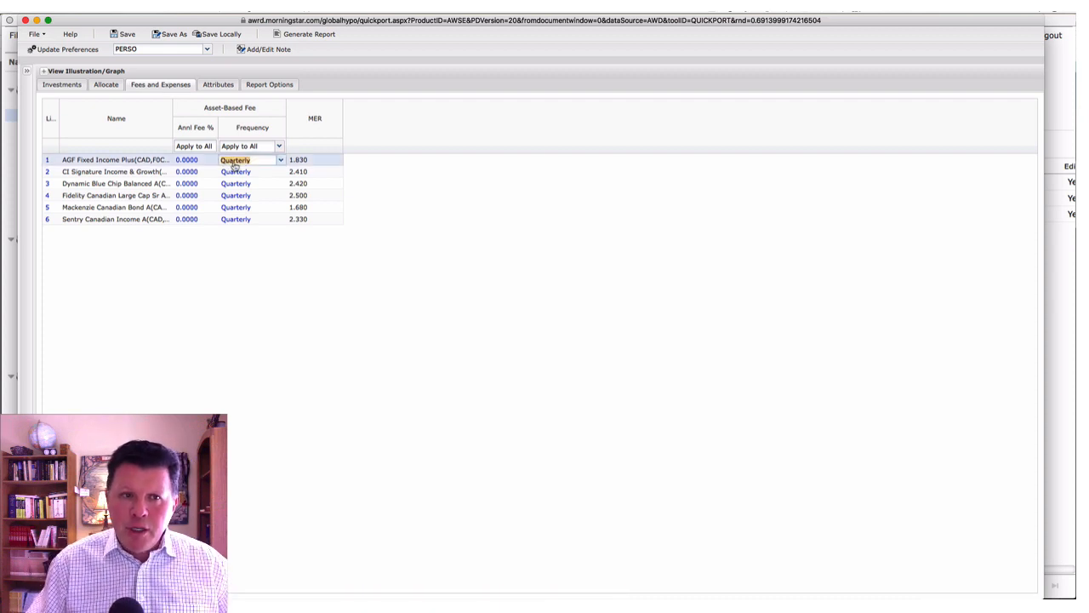
pyautogui.click(280, 160)
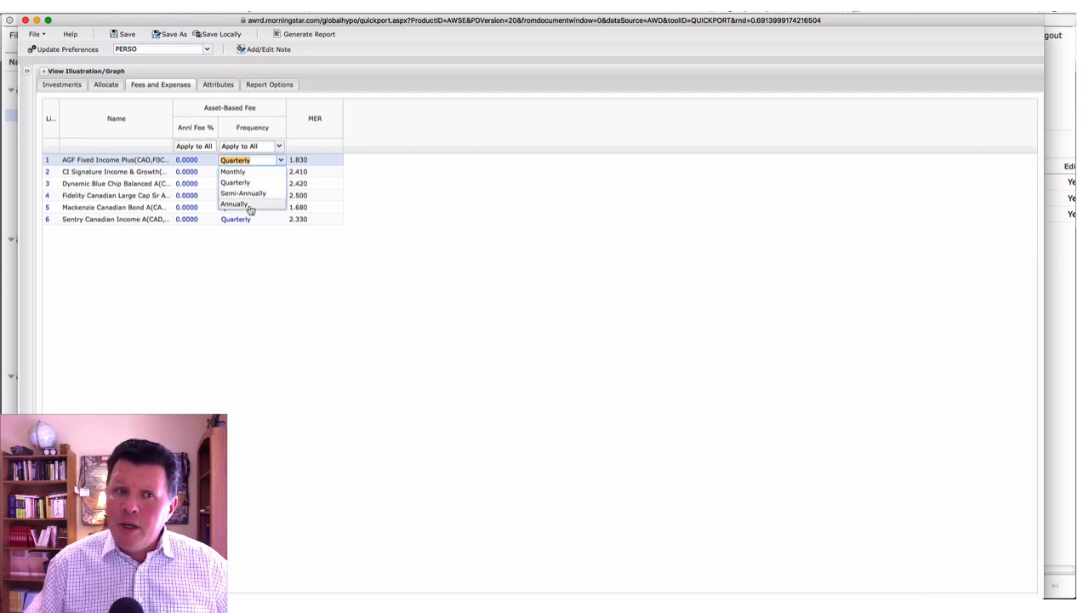
pyautogui.click(244, 147)
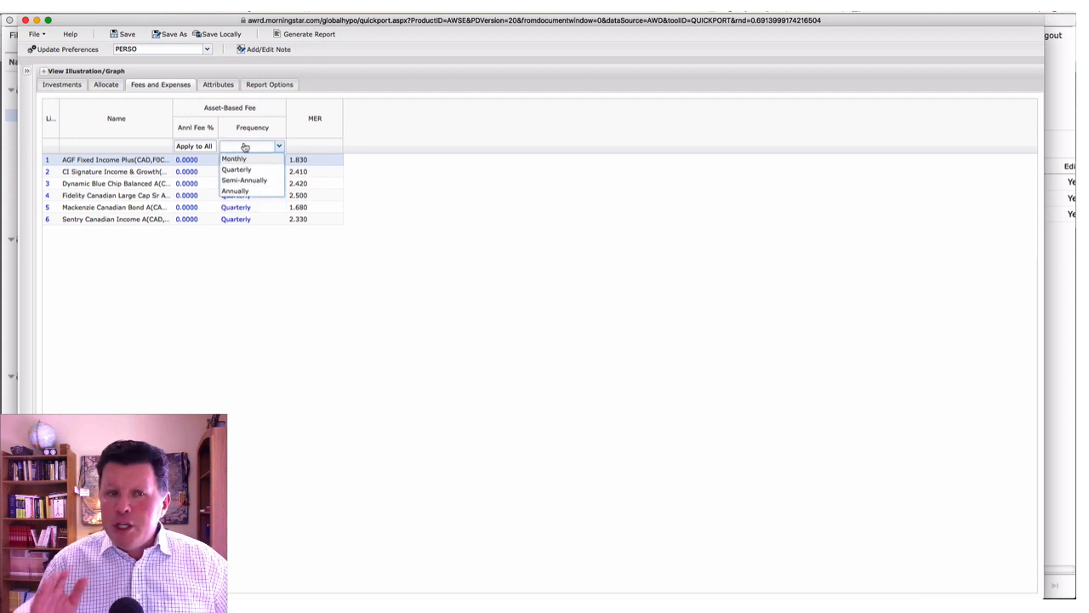
pyautogui.click(418, 188)
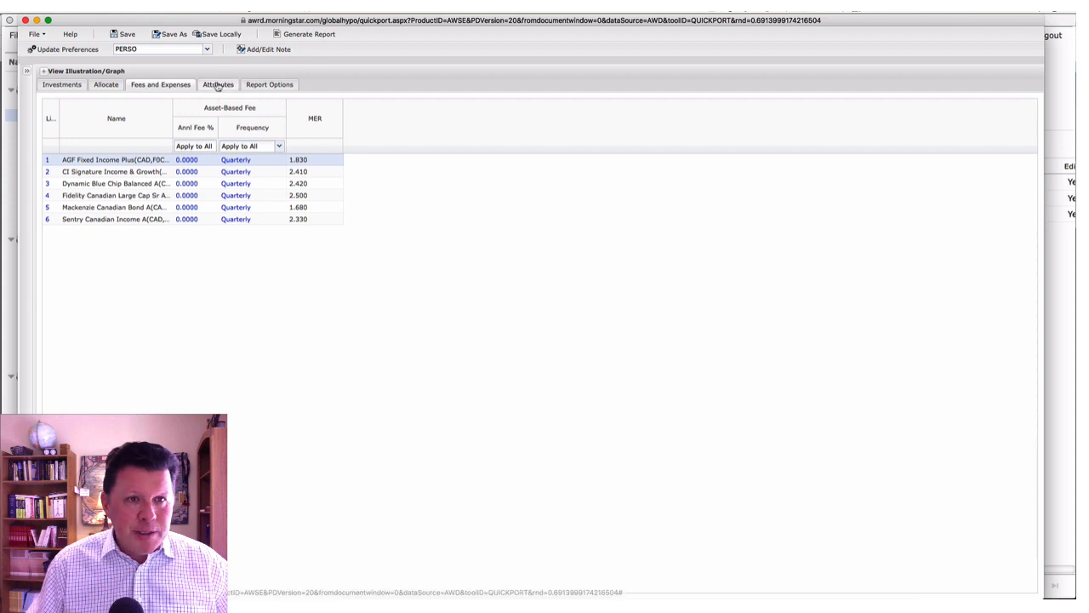
# Step: Examine the available choices for the portfolio's account type, tracking method and inclusion in totals
pyautogui.click(218, 85)
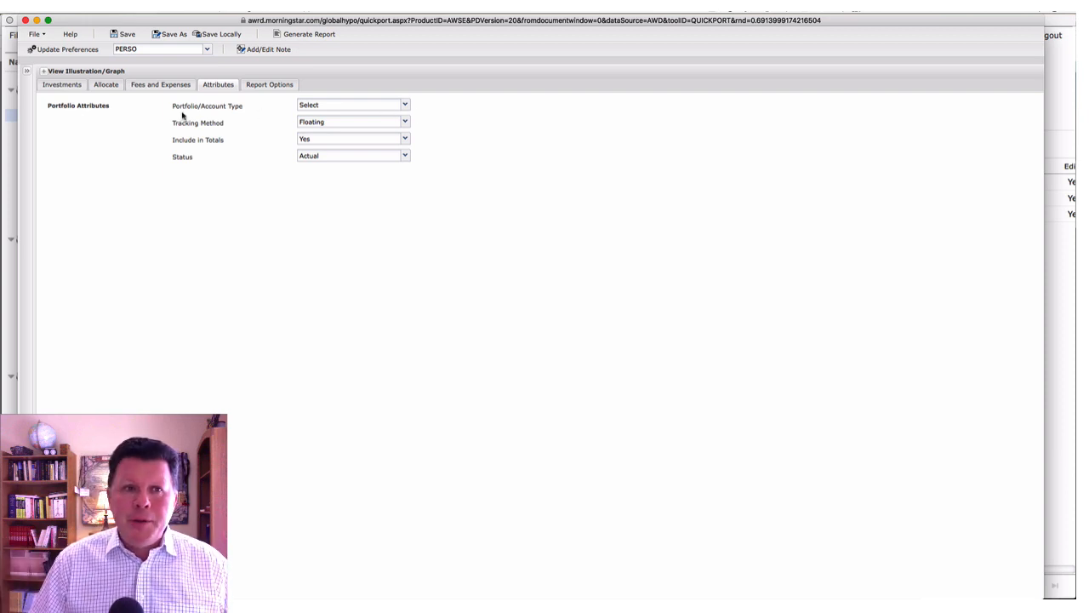
pyautogui.click(405, 107)
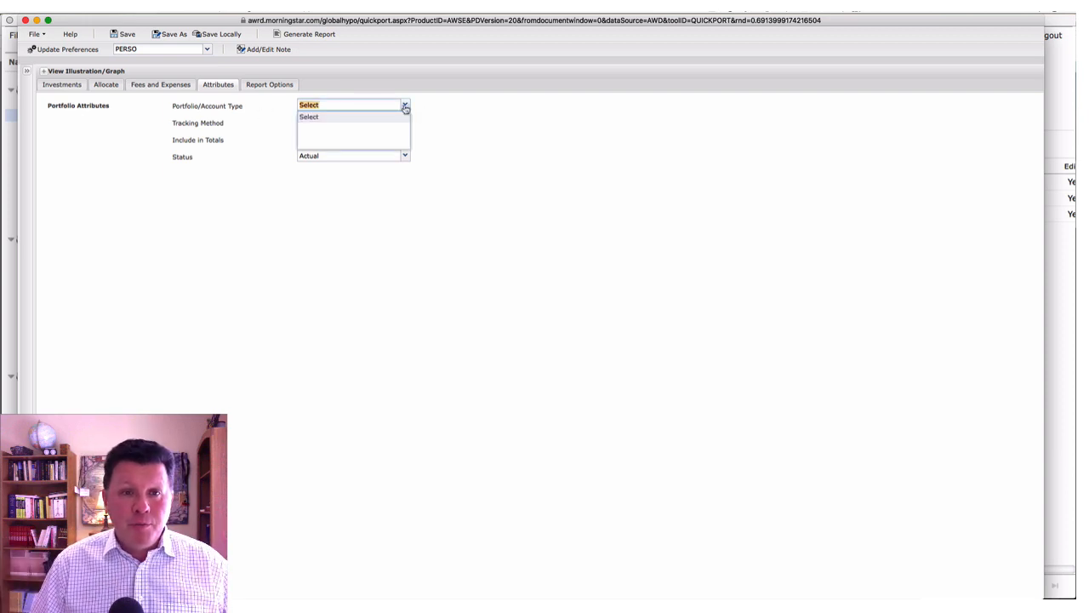
pyautogui.click(315, 108)
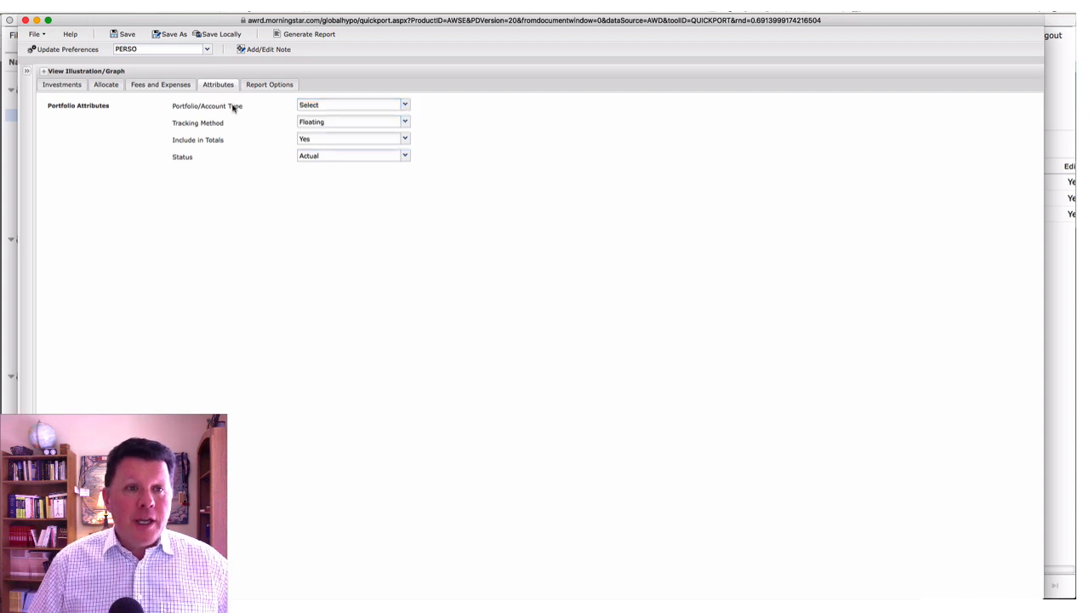
pyautogui.moveTo(224, 124)
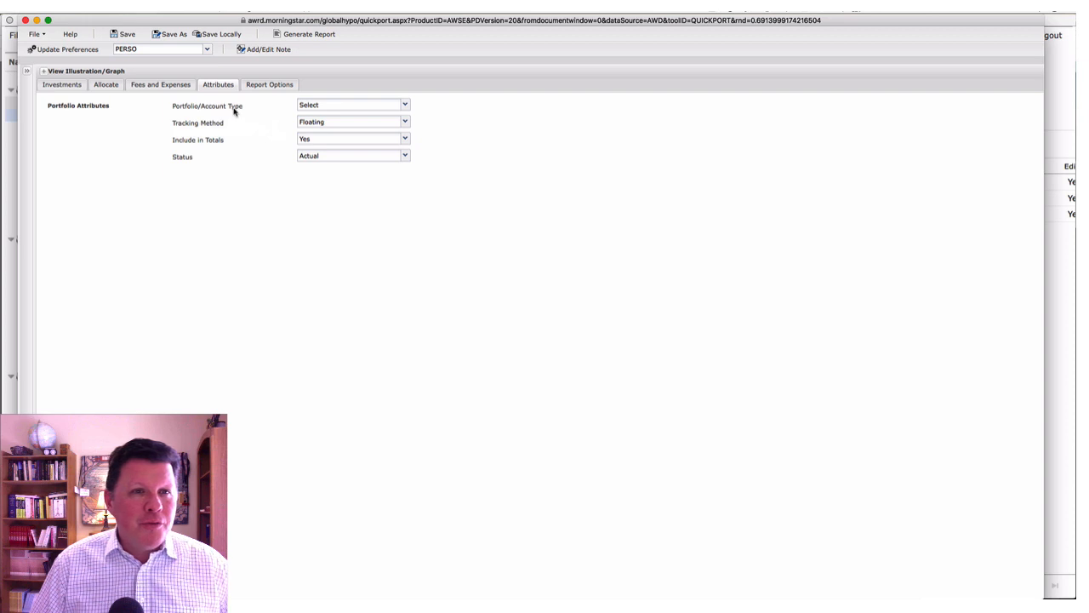
pyautogui.click(407, 104)
pyautogui.click(405, 104)
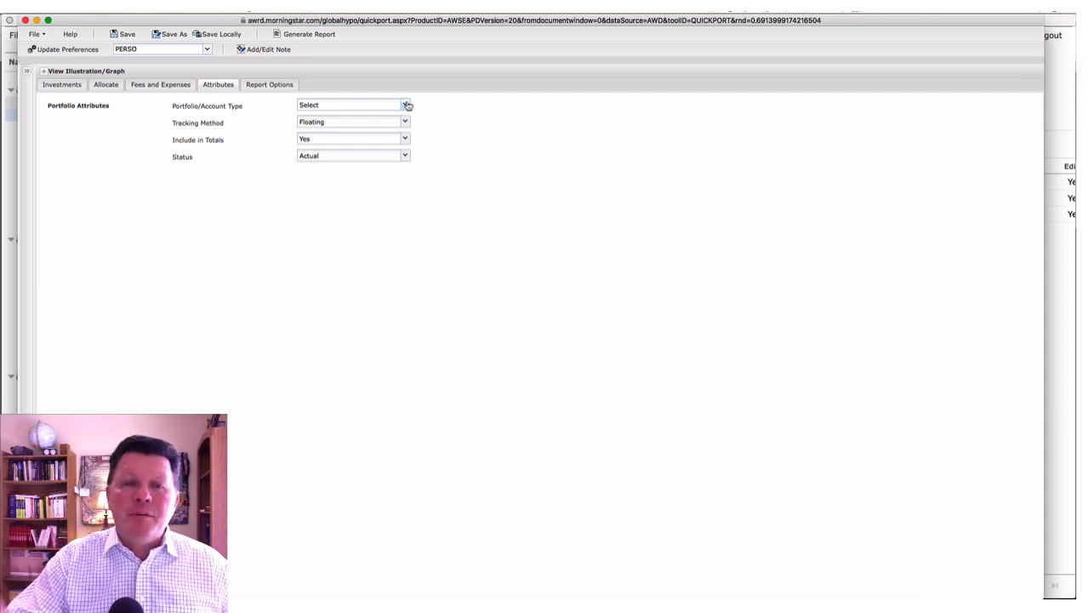
pyautogui.click(406, 121)
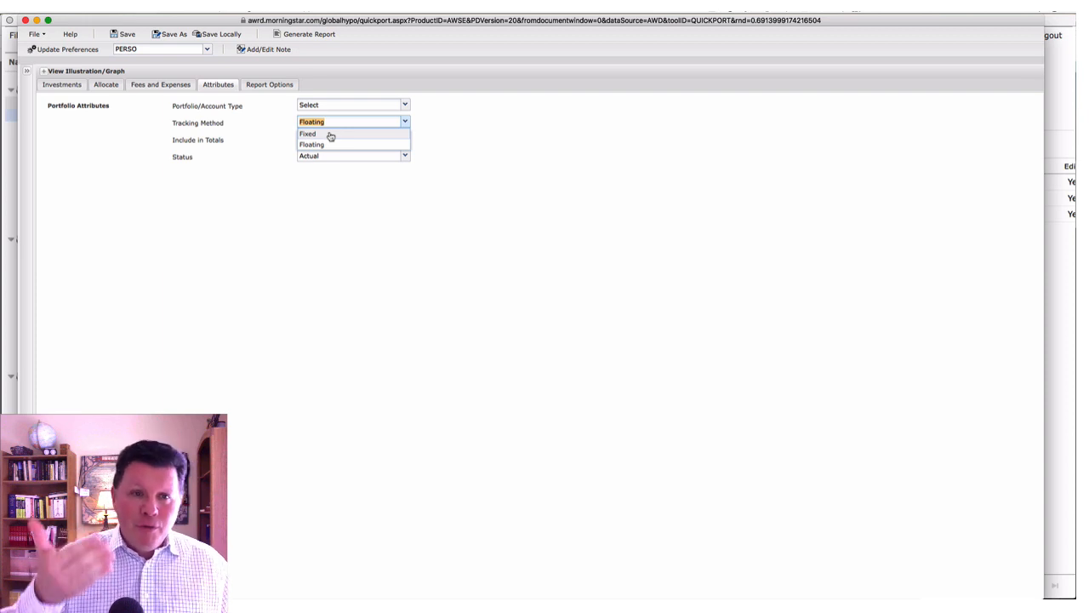
pyautogui.click(542, 124)
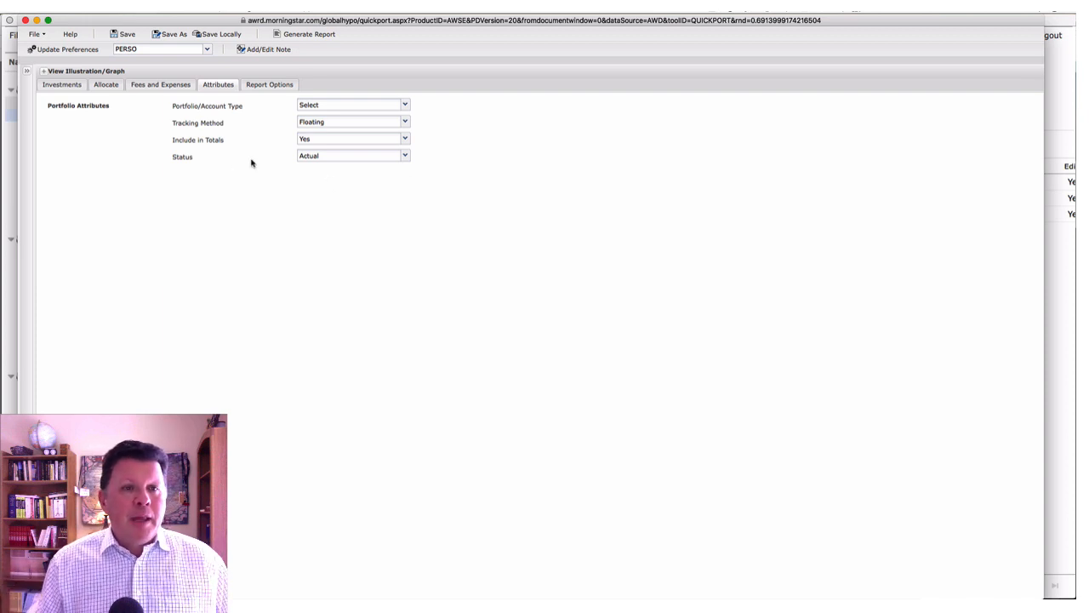
pyautogui.click(404, 139)
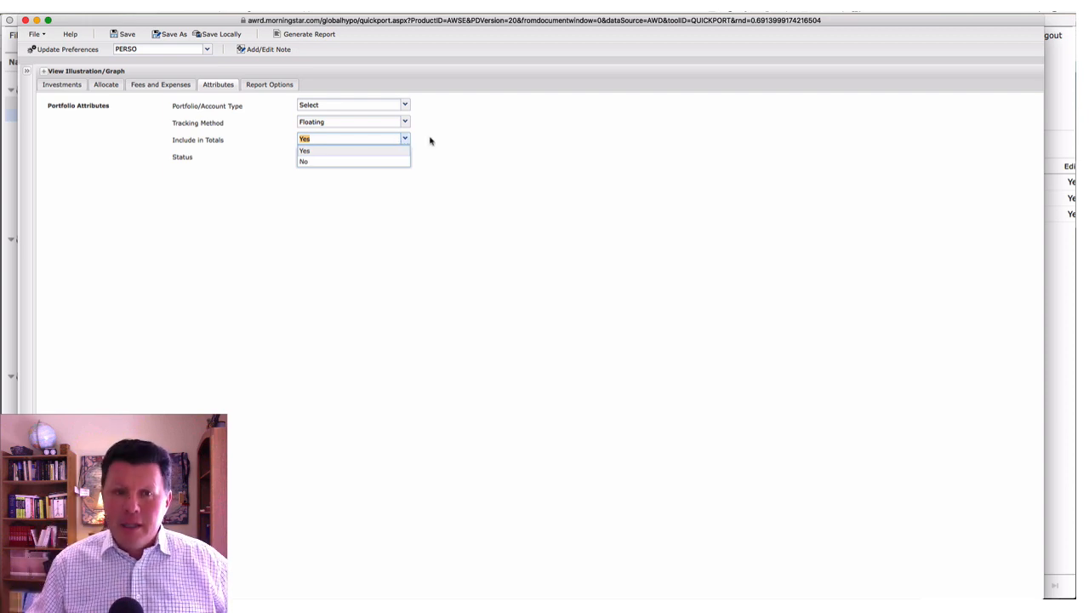
pyautogui.click(279, 142)
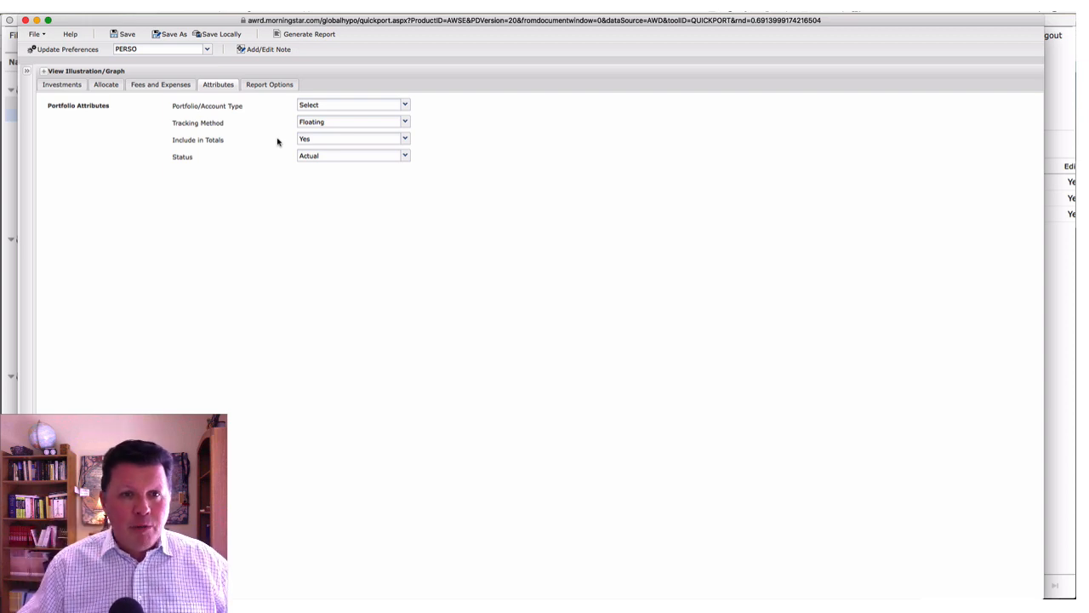
# Step: Examine the available choices for the portfolio's inclusion in totals and its status, leaving Yes and Actual selected
pyautogui.click(405, 140)
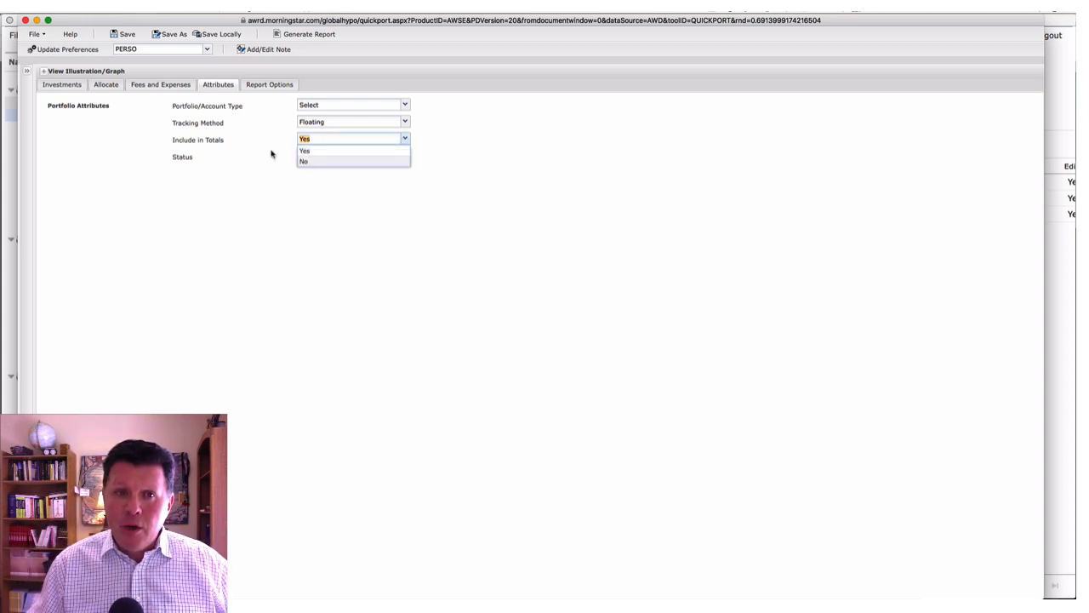
pyautogui.click(272, 152)
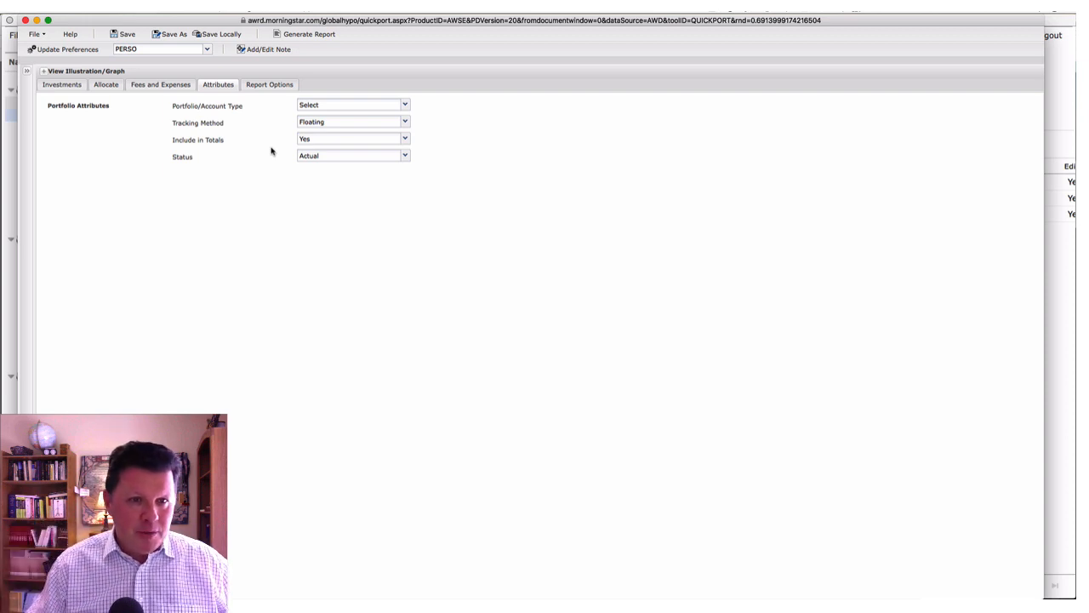
pyautogui.click(407, 157)
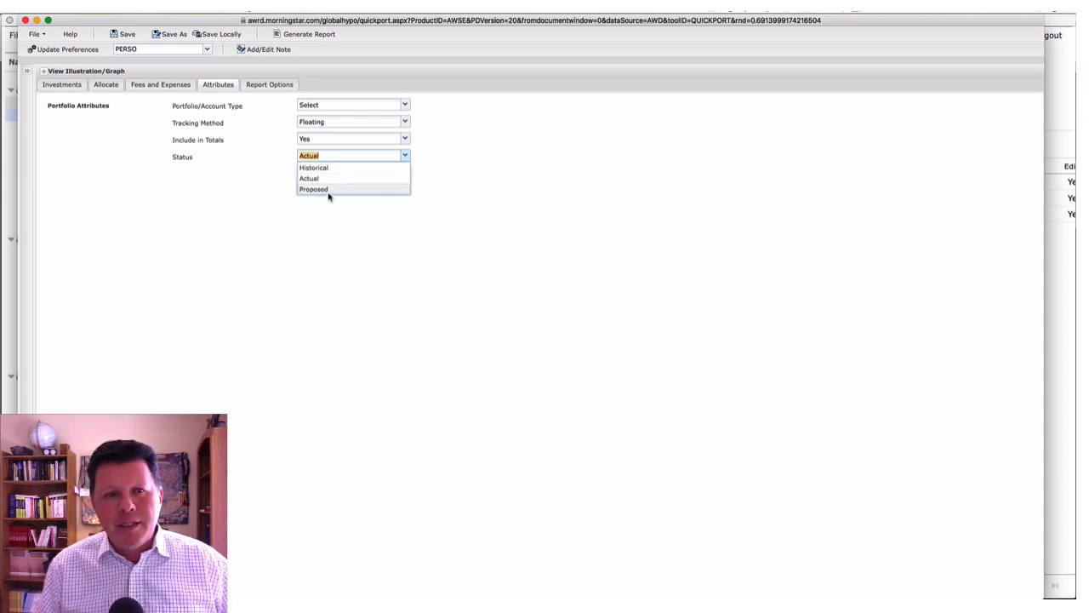
pyautogui.click(461, 203)
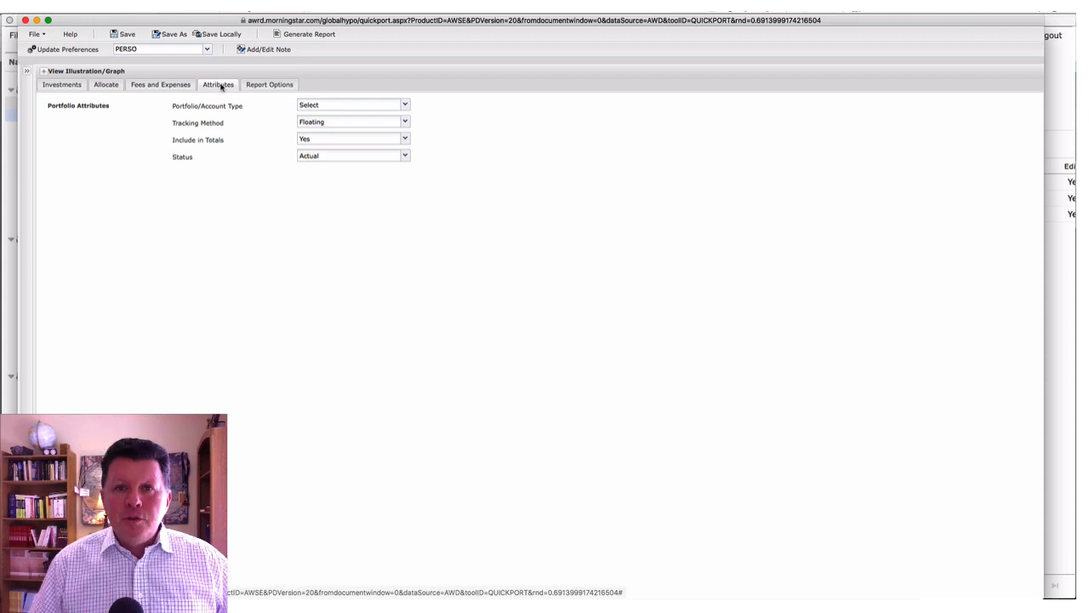
# Step: Save the new portfolio as RRSP to the last client in the client list, and close the portfolio window
pyautogui.click(126, 35)
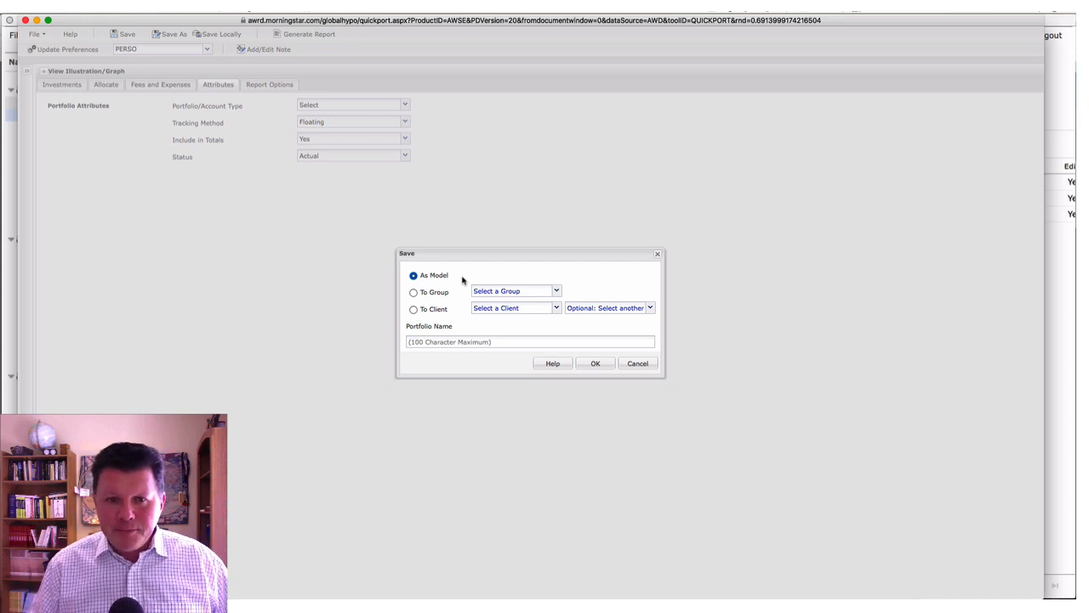
pyautogui.click(415, 293)
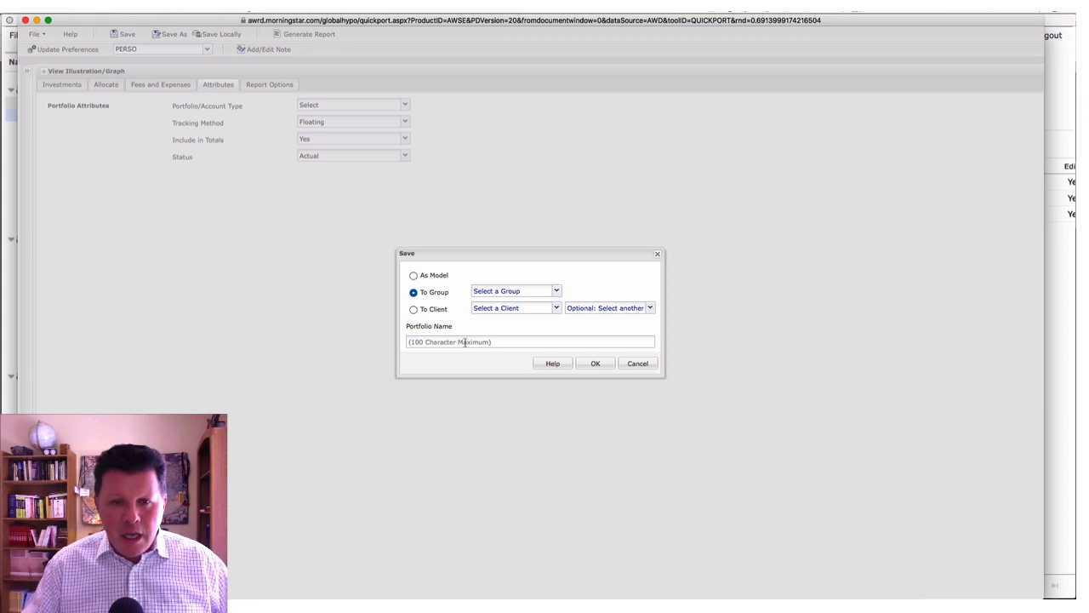
pyautogui.click(414, 310)
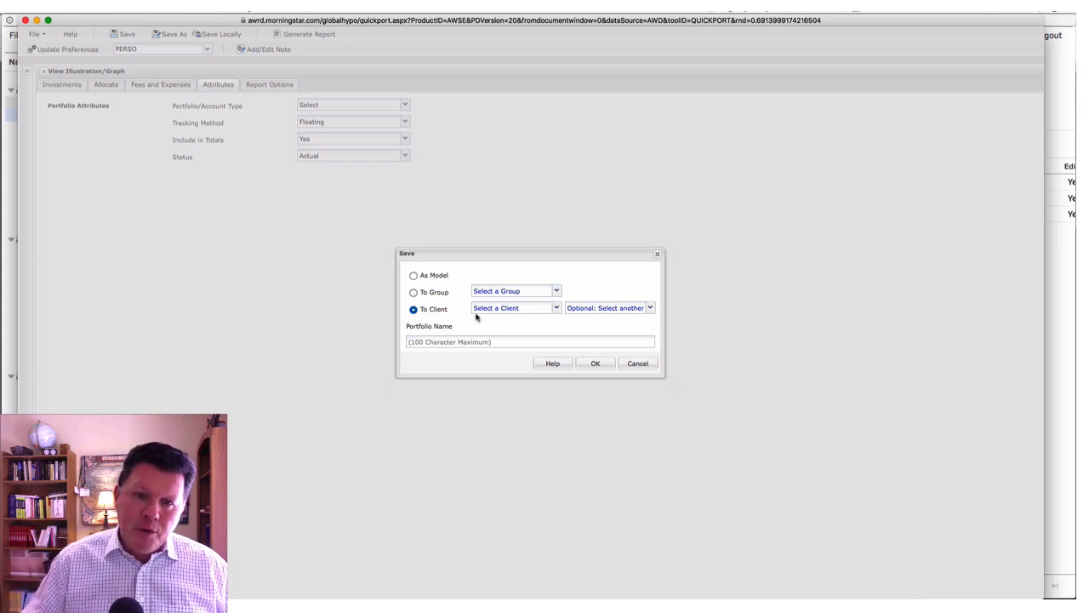
pyautogui.click(555, 308)
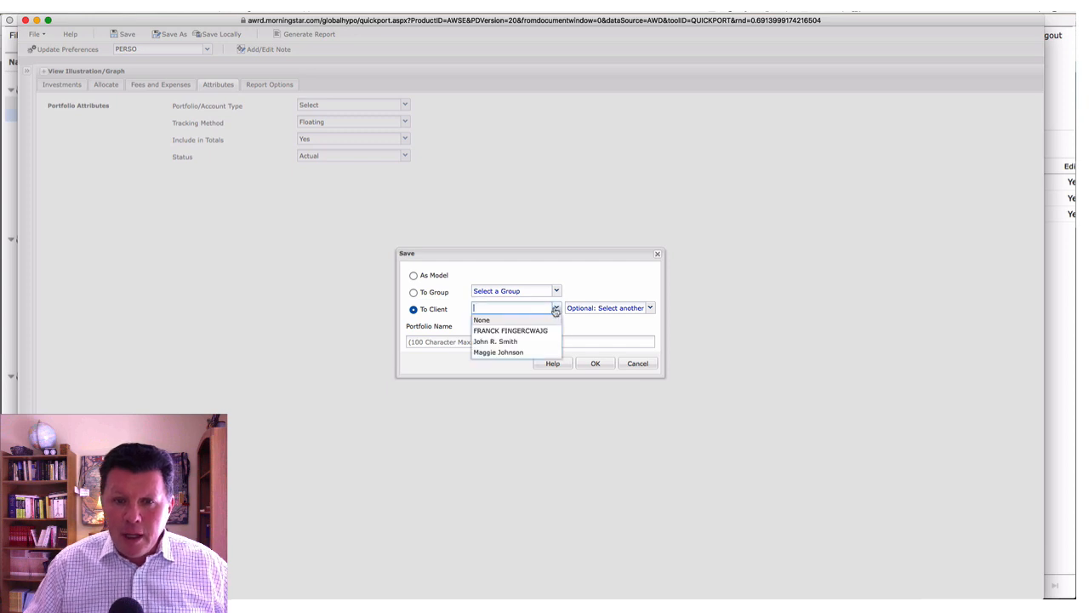
pyautogui.click(502, 351)
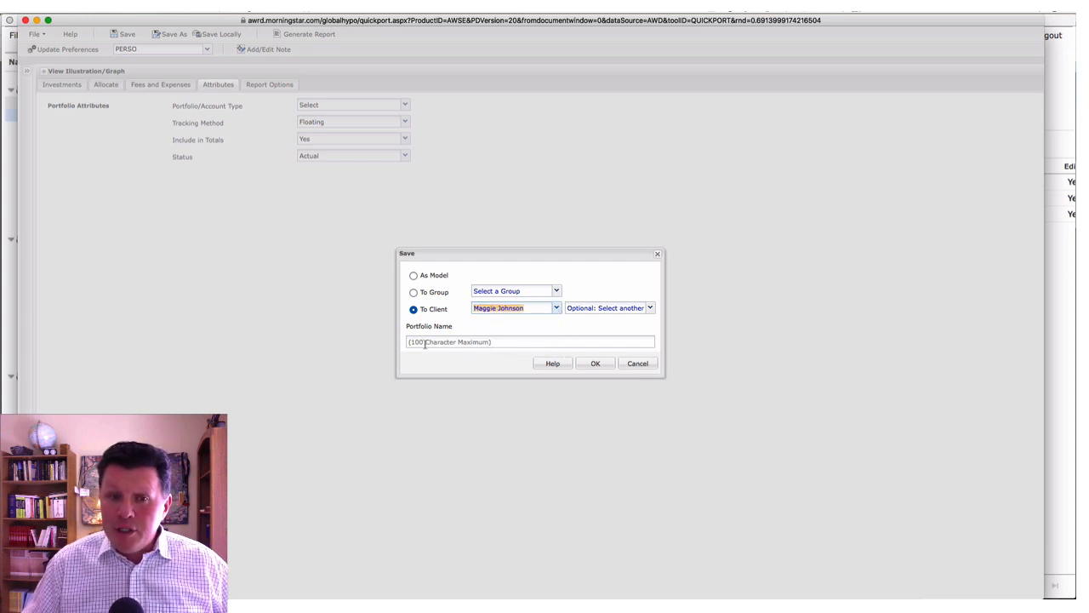
pyautogui.click(424, 343)
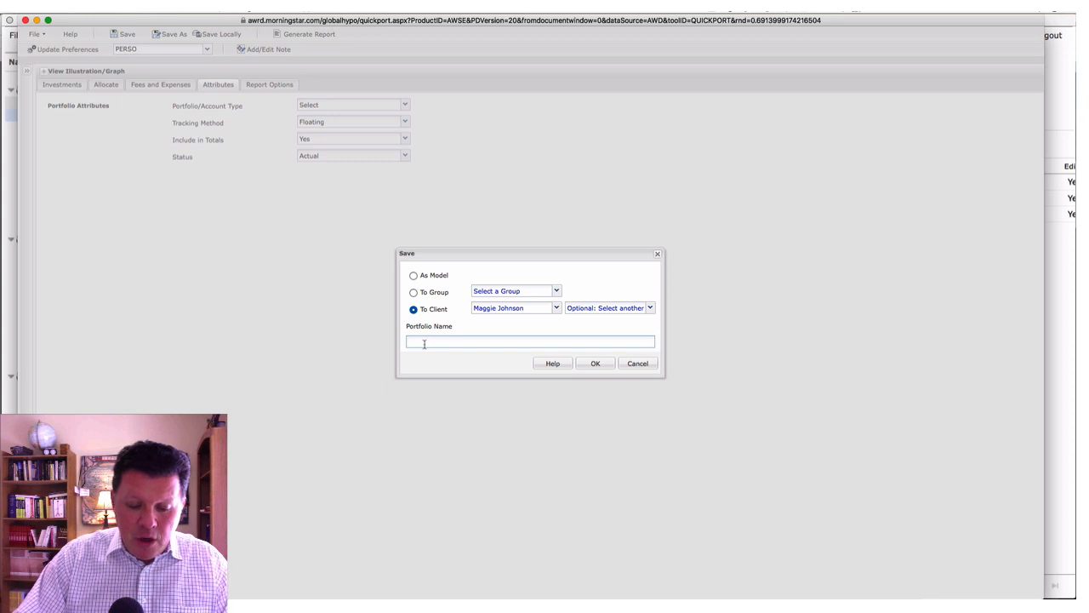
pyautogui.write('RRSP')
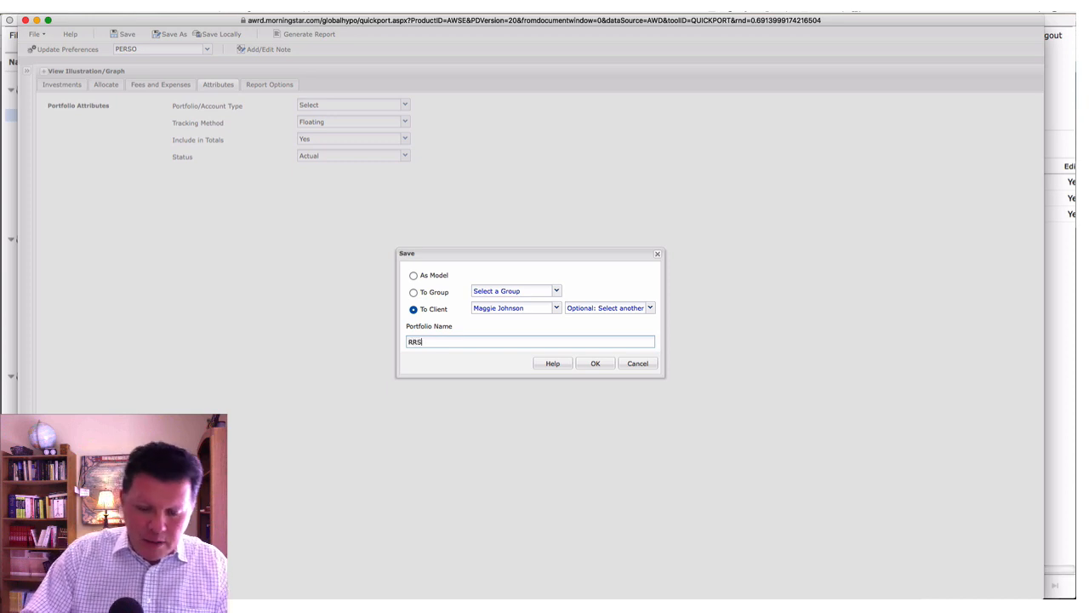
pyautogui.click(599, 364)
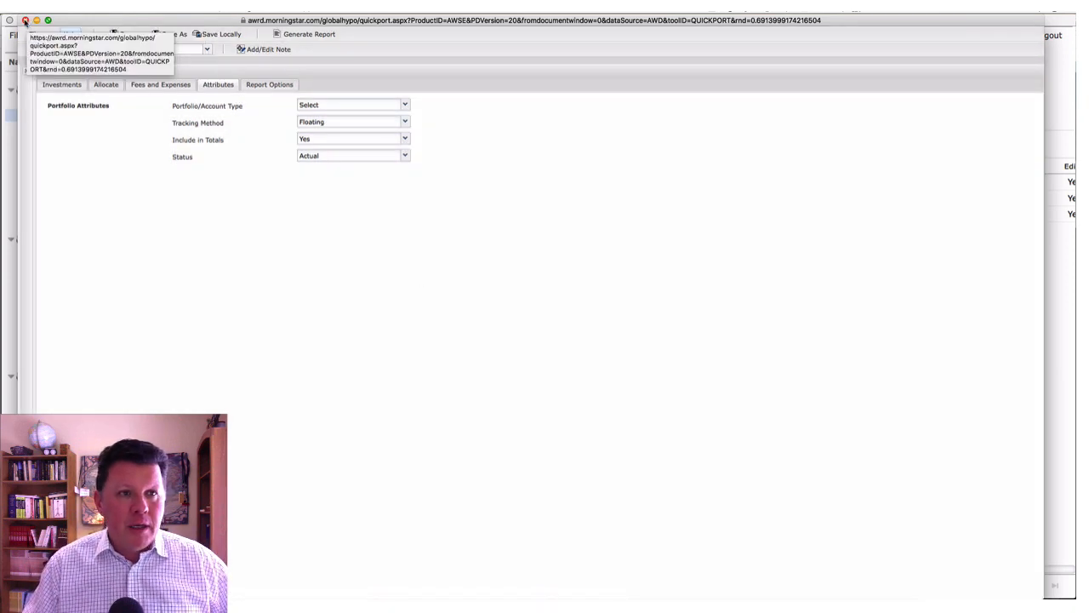
pyautogui.click(25, 19)
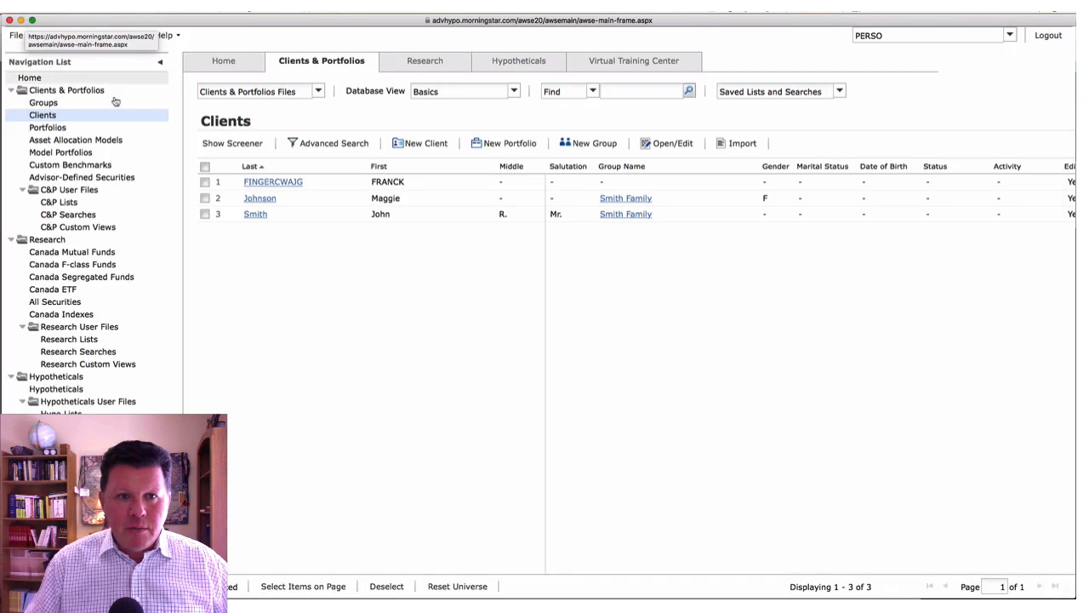
# Step: Check the RRSP portfolio's holdings within its client's portfolios, and return to the full client list
pyautogui.click(260, 198)
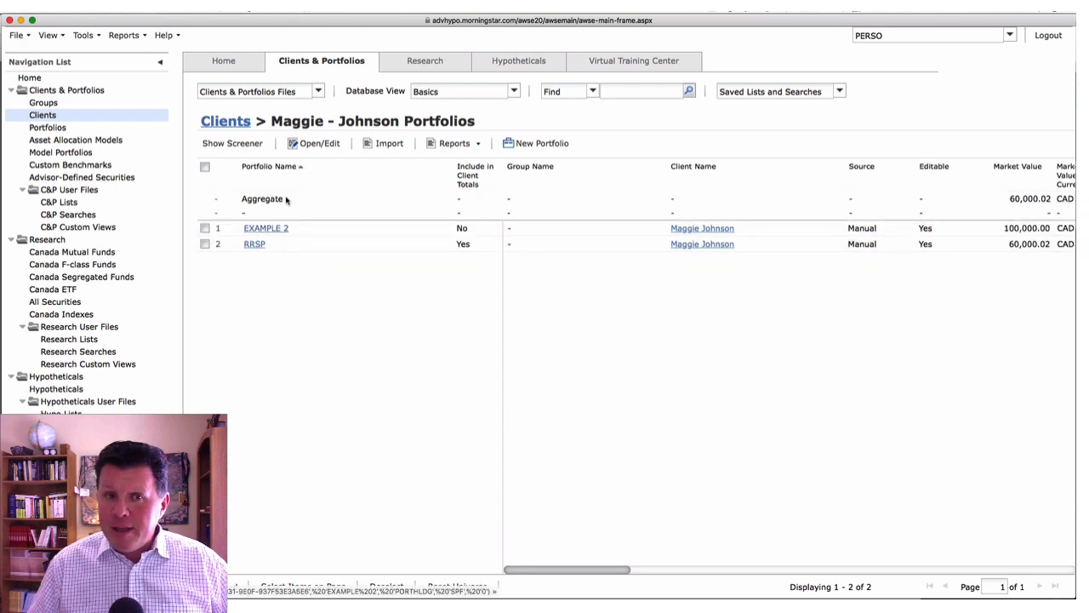
pyautogui.click(254, 244)
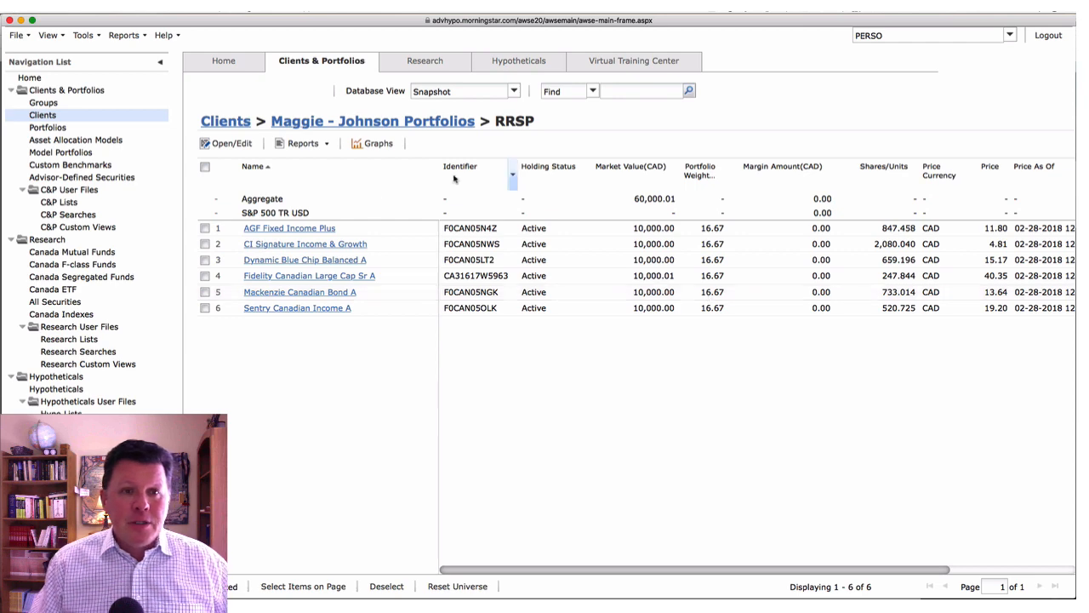
pyautogui.click(228, 122)
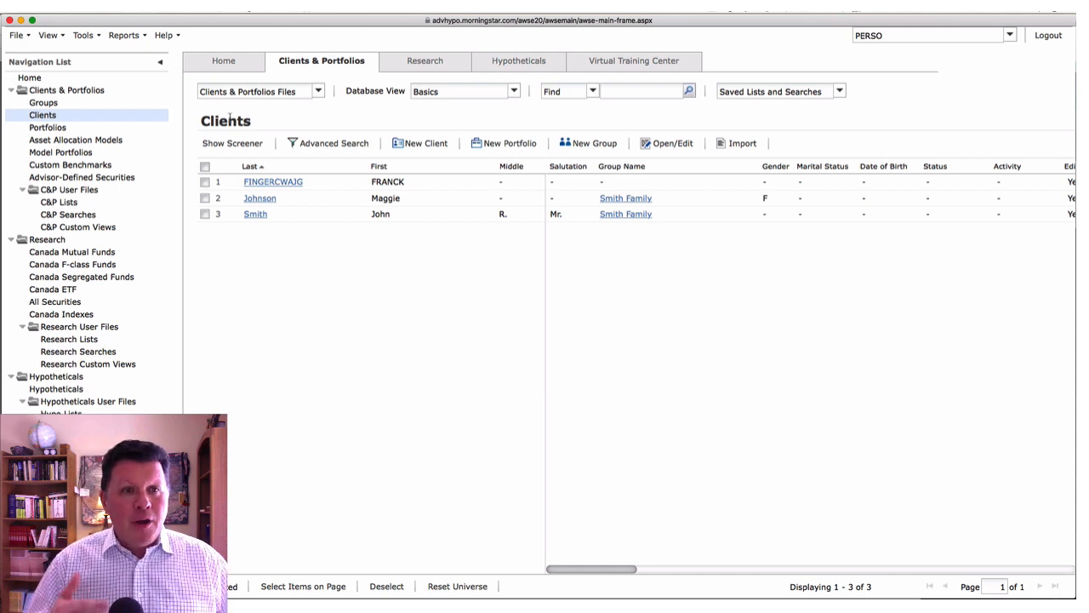
# Step: View the lists of groups, clients and portfolios in turn to compare the three levels
pyautogui.click(63, 106)
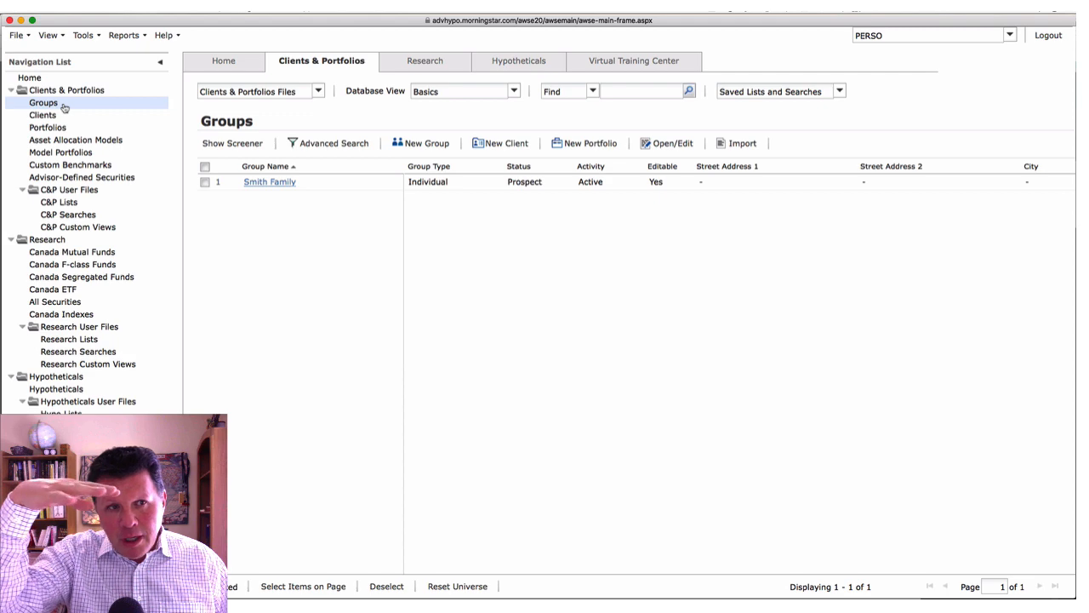
pyautogui.click(53, 116)
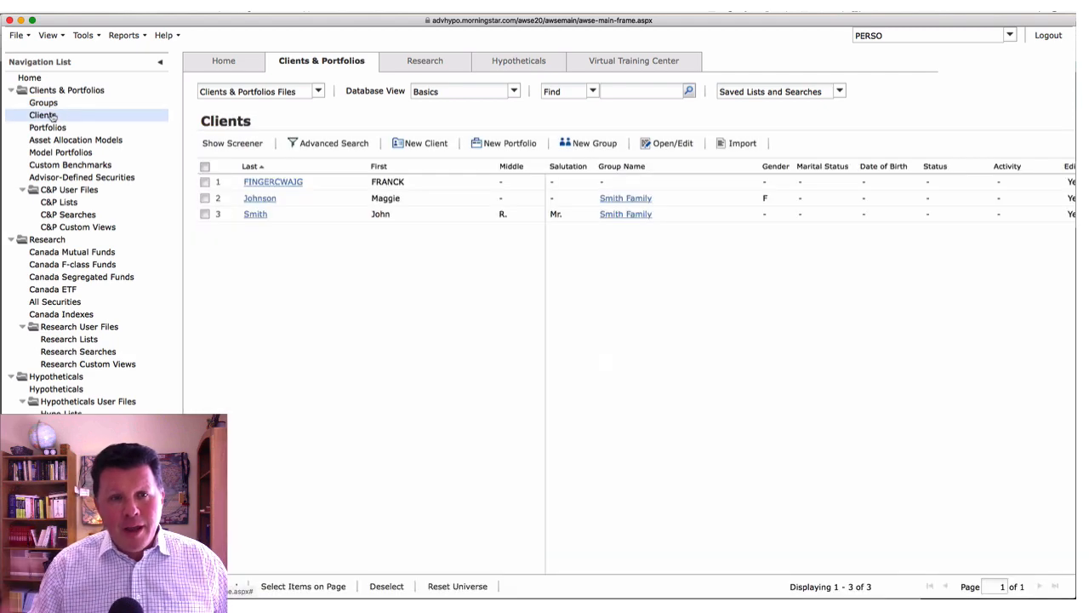
pyautogui.click(53, 127)
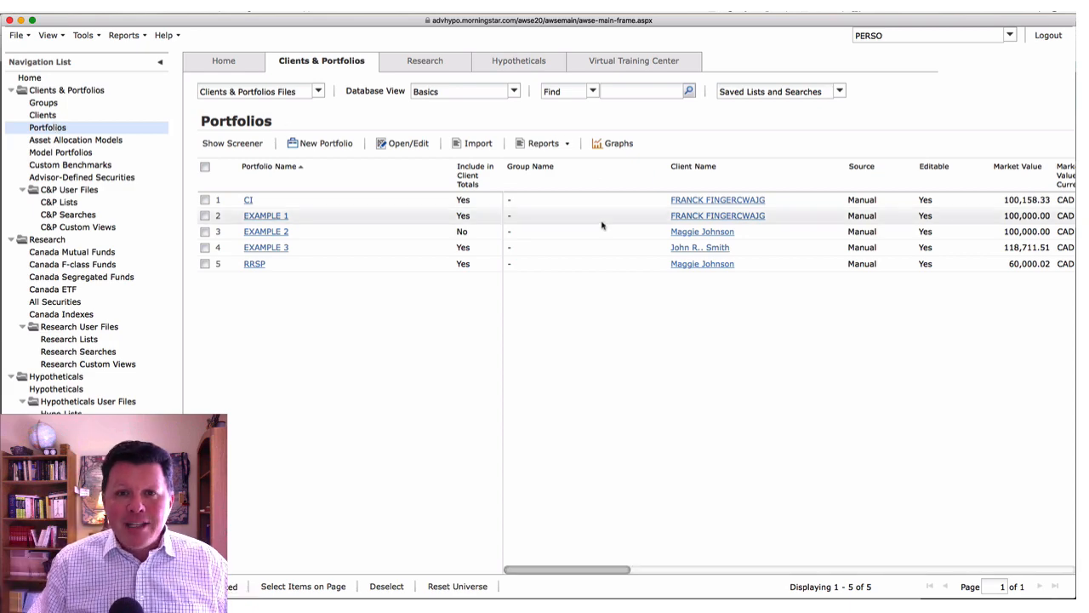
# Step: Sort the portfolios list by market value in descending order
pyautogui.hscroll(10, 602, 223)
pyautogui.hscroll(2, 603, 223)
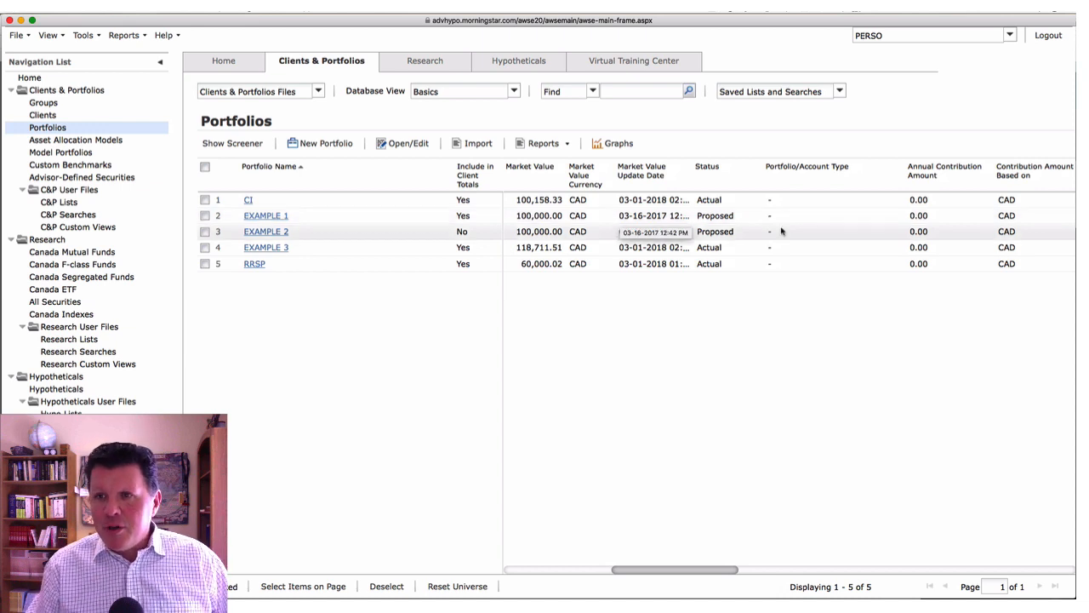
pyautogui.hscroll(-5, 858, 224)
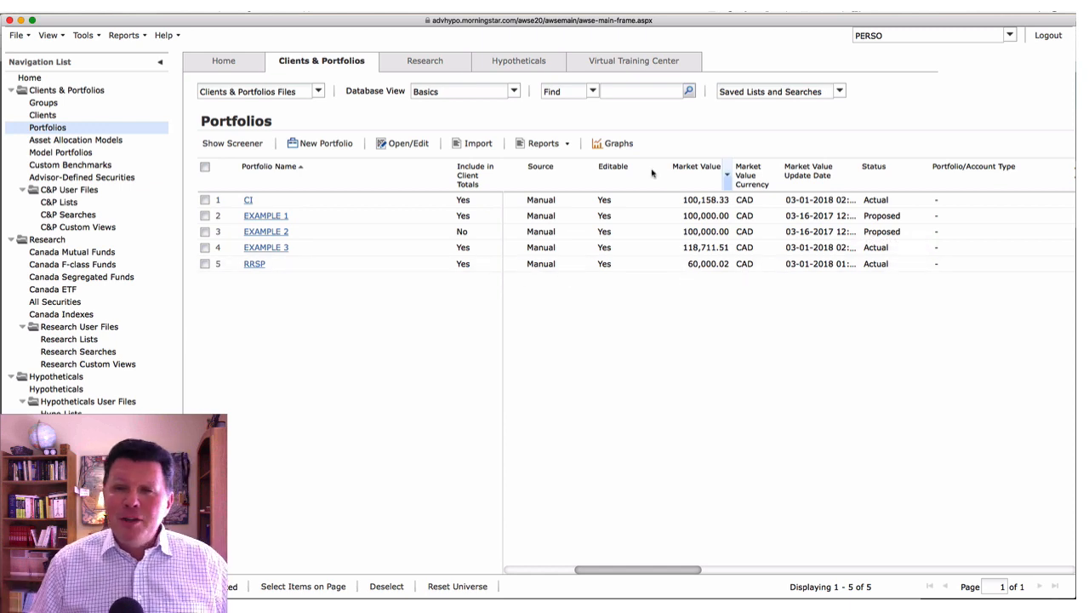
pyautogui.click(729, 176)
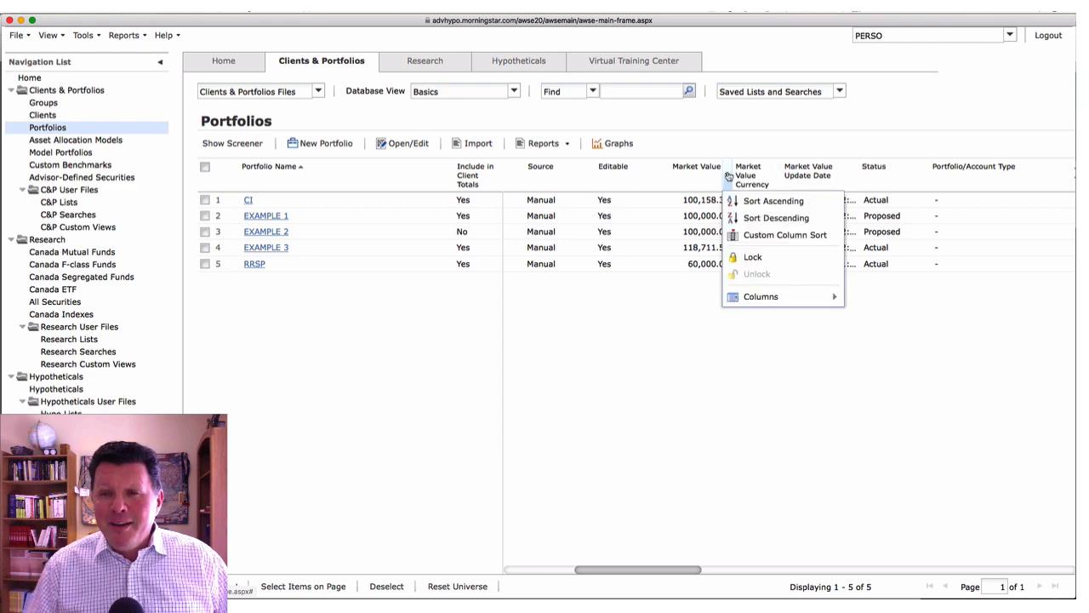
pyautogui.click(768, 216)
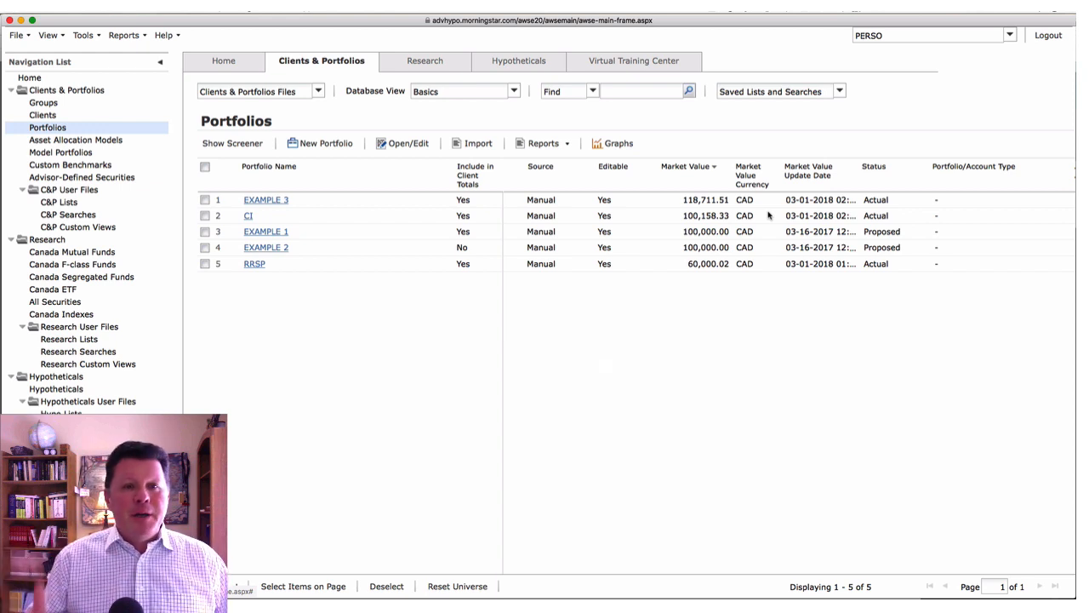
# Step: Set up a custom view named PERSO for the Clients universe, starting from all data points
pyautogui.click(34, 103)
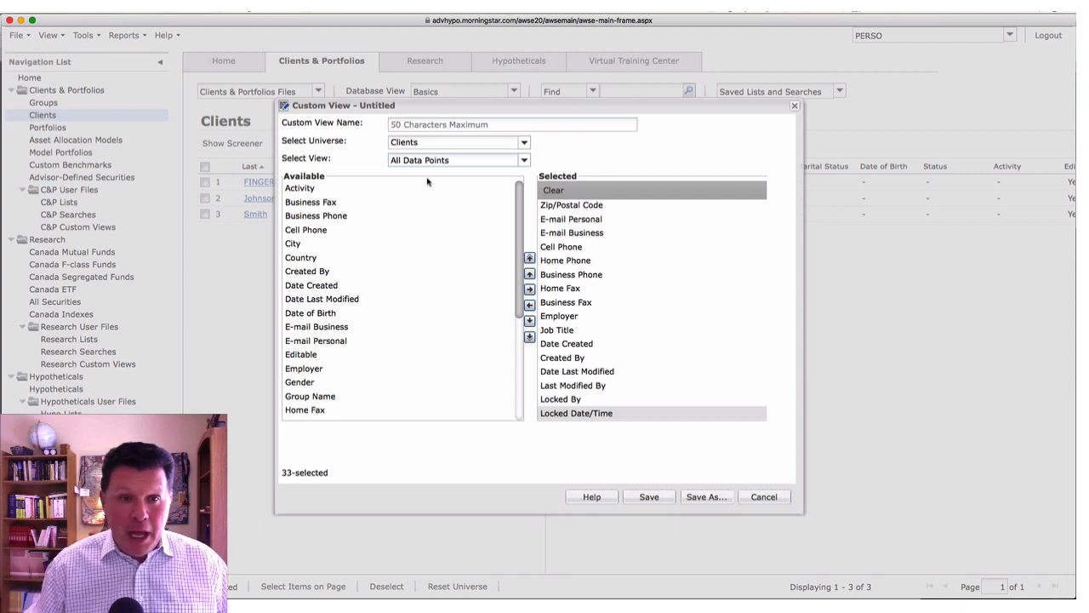
pyautogui.scroll(-5, 333, 223)
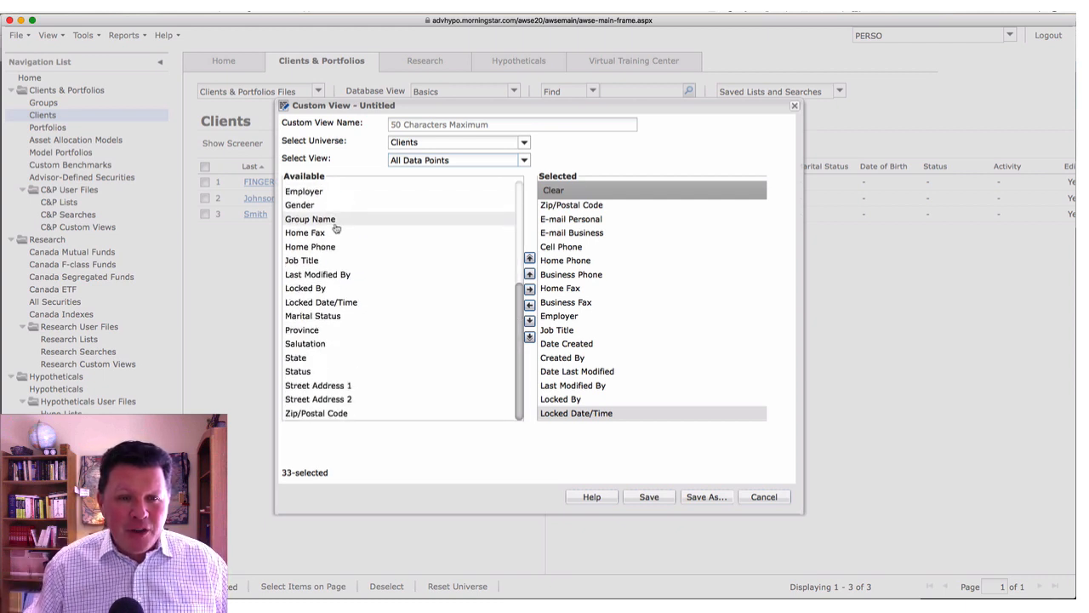
pyautogui.scroll(4, 335, 246)
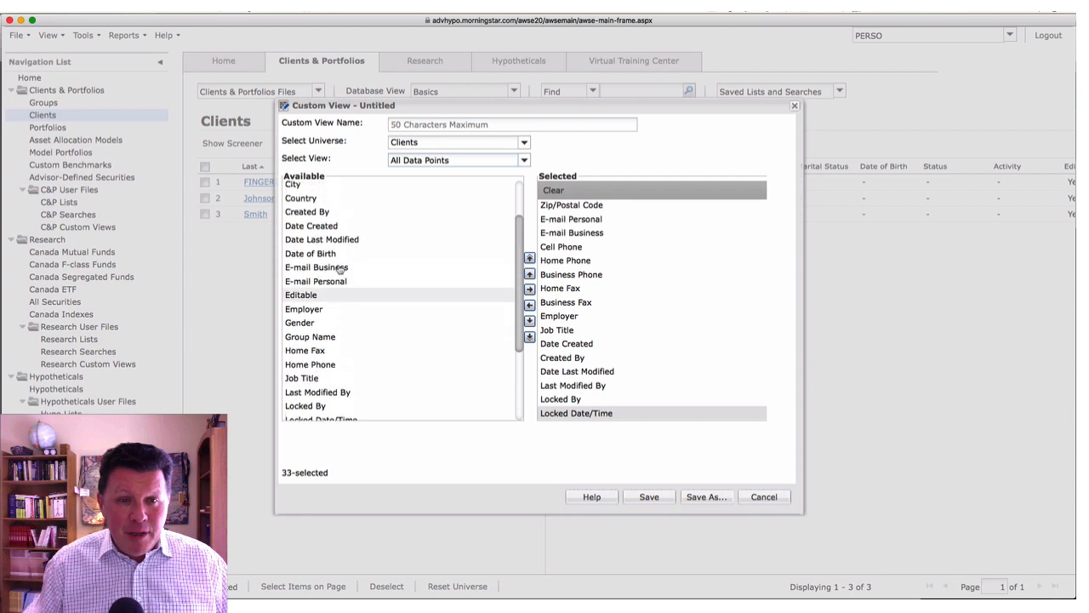
pyautogui.scroll(2, 340, 269)
pyautogui.write('PERSO')
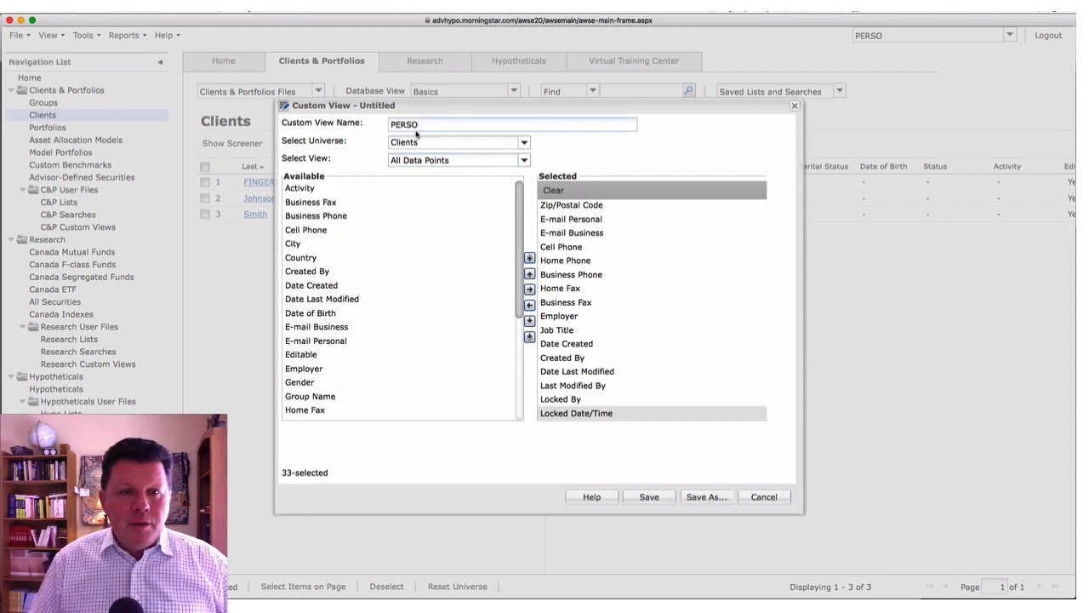
# Step: Keep only Last, First, Middle, Group Name, Status, Activity, Employer, Job Title, Date Created and Date Last Modified in the custom view, and save it
pyautogui.click(565, 207)
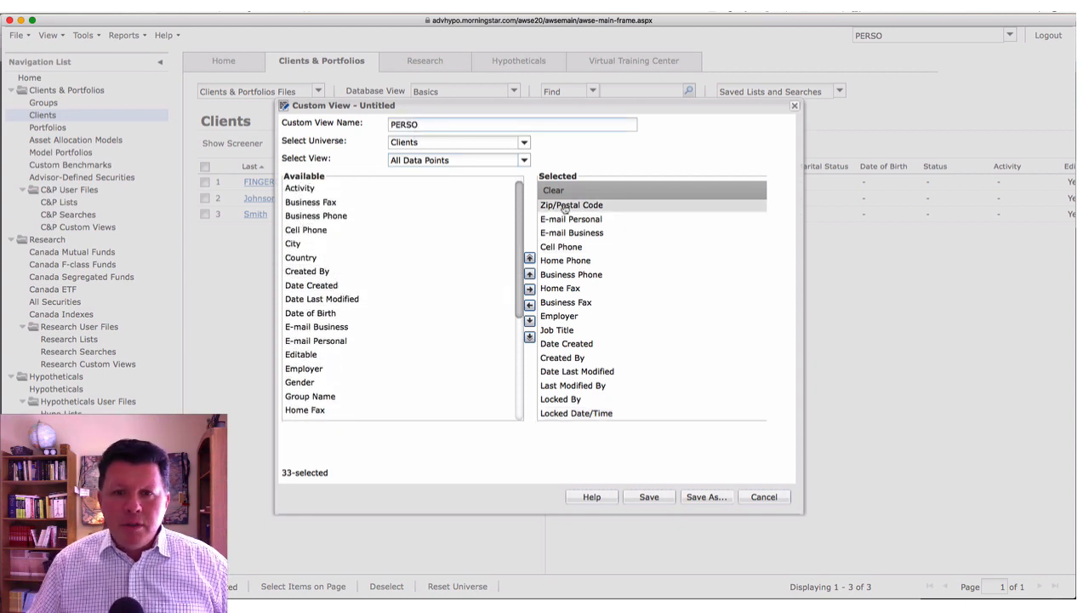
pyautogui.doubleClick(565, 207)
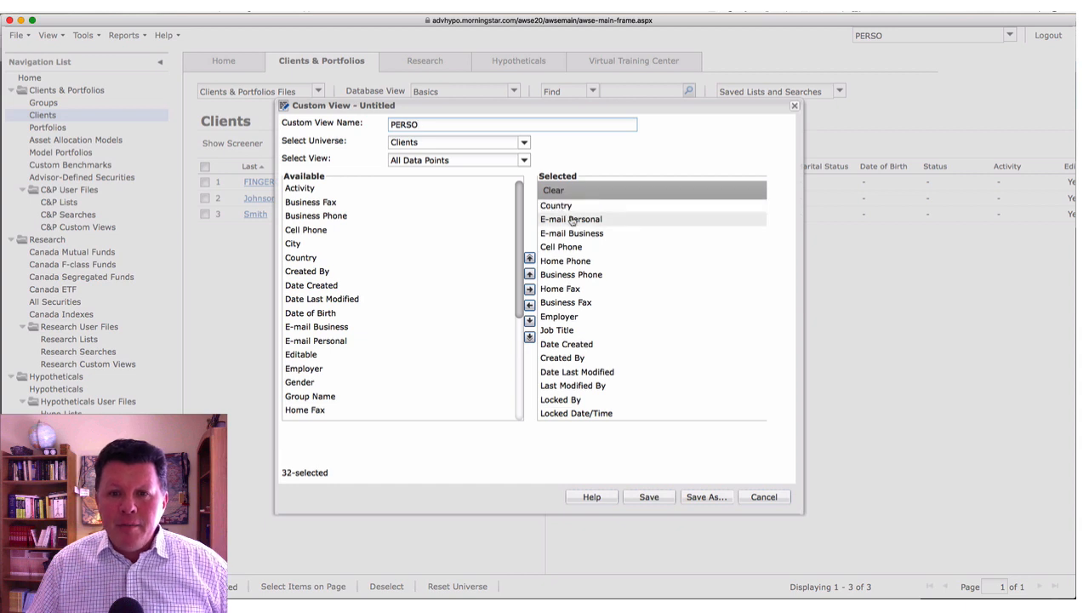
pyautogui.doubleClick(569, 219)
pyautogui.scroll(5, 568, 217)
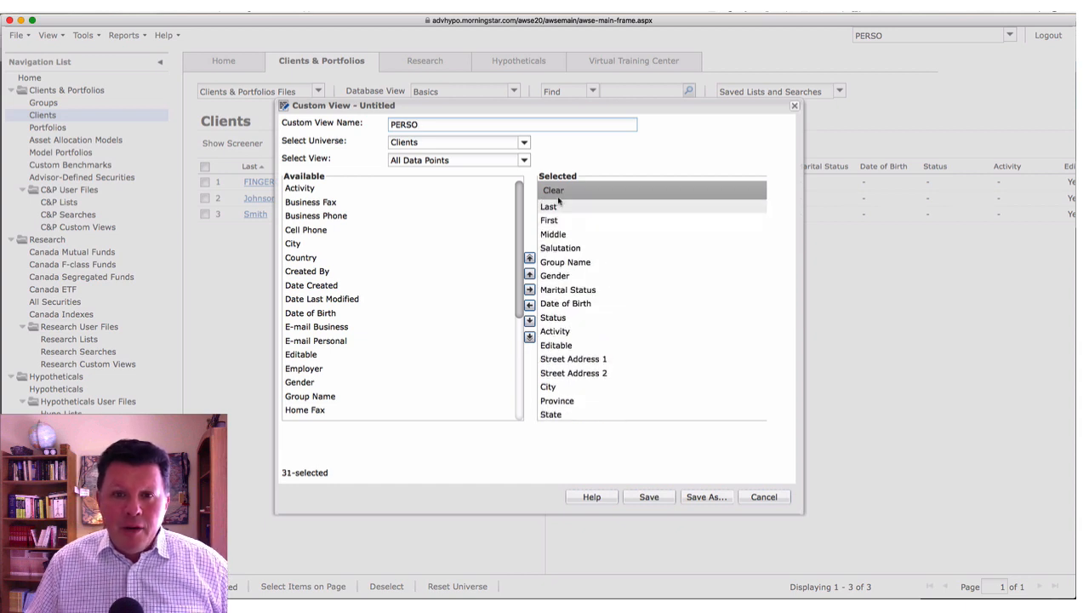
pyautogui.doubleClick(589, 247)
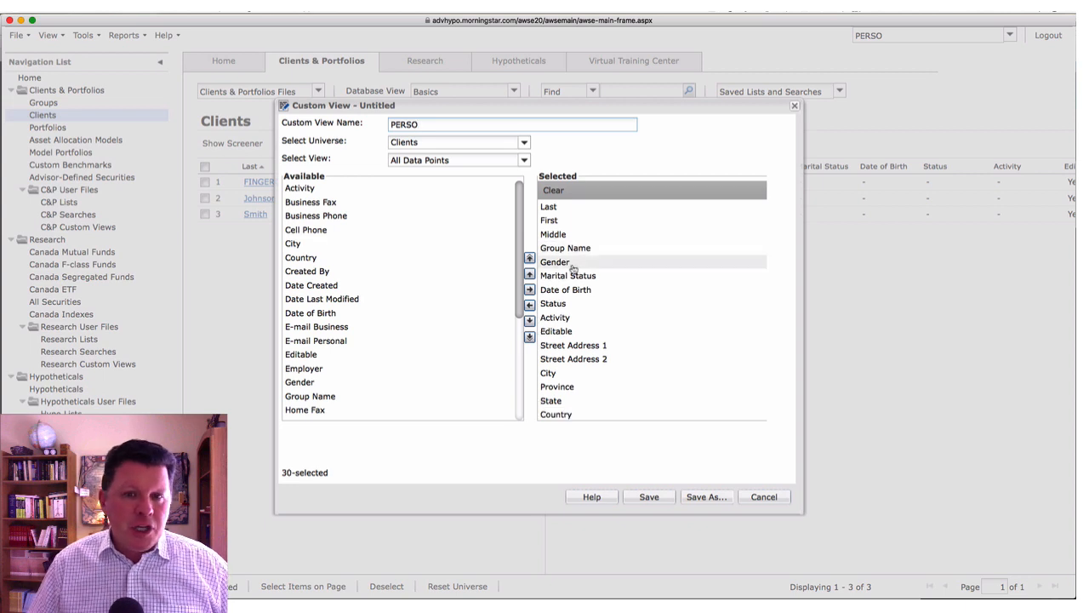
pyautogui.doubleClick(574, 262)
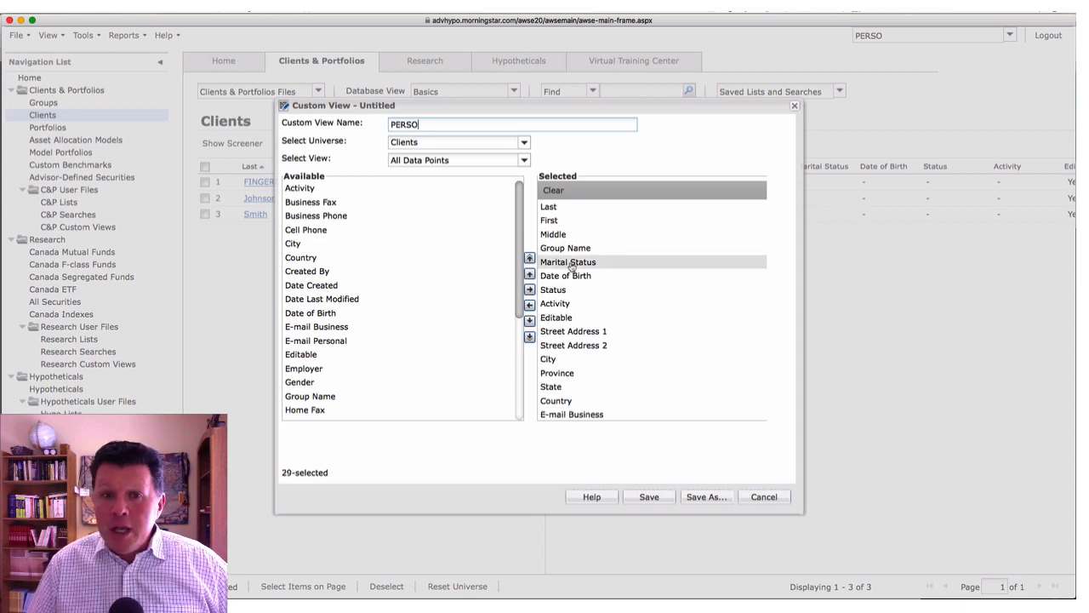
pyautogui.click(570, 264)
pyautogui.click(530, 305)
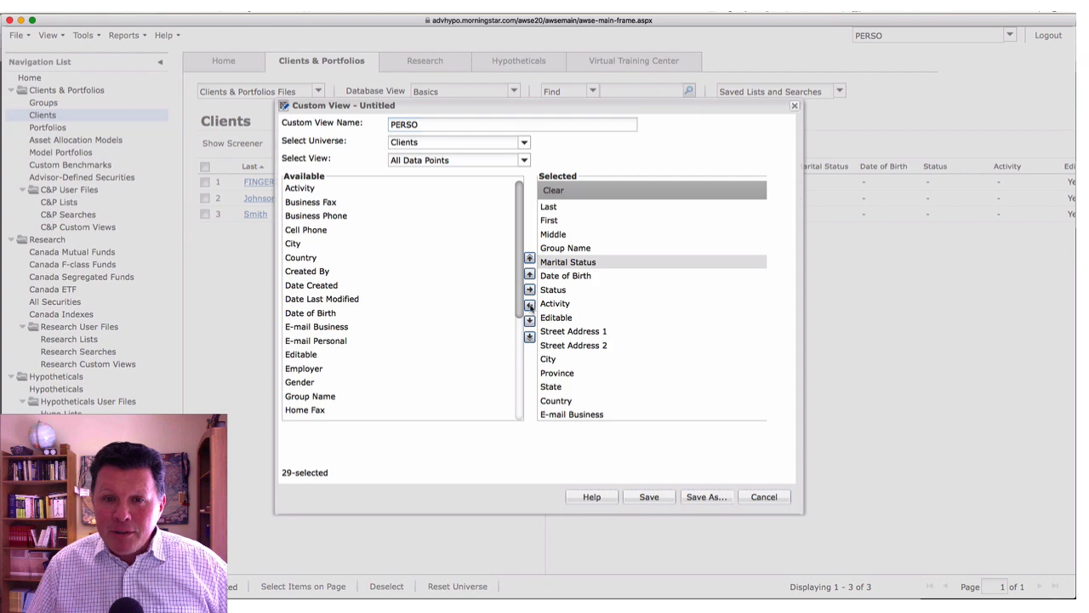
pyautogui.click(566, 262)
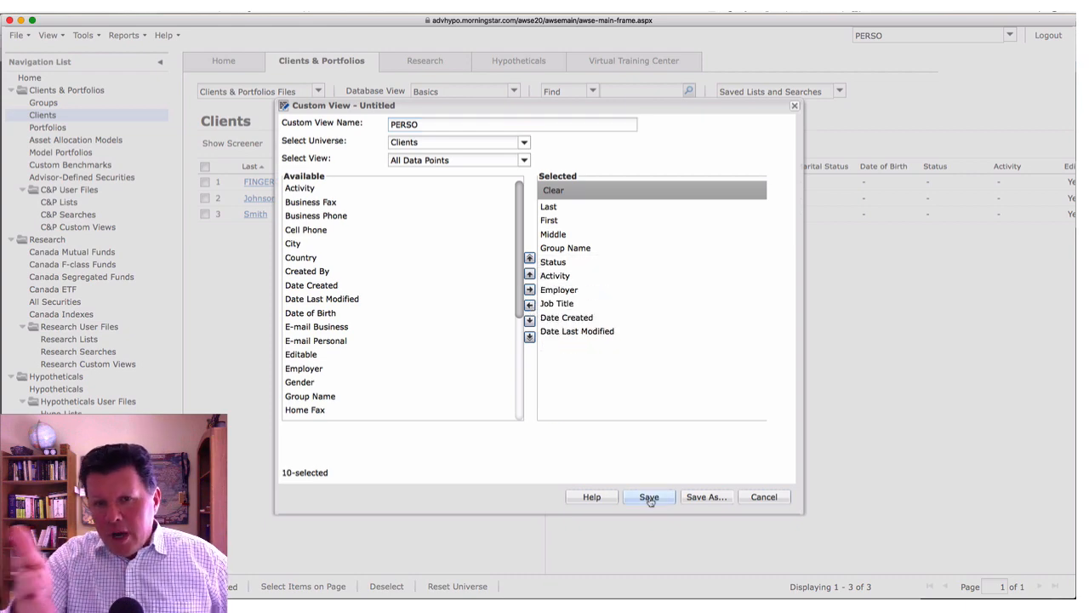
pyautogui.click(649, 498)
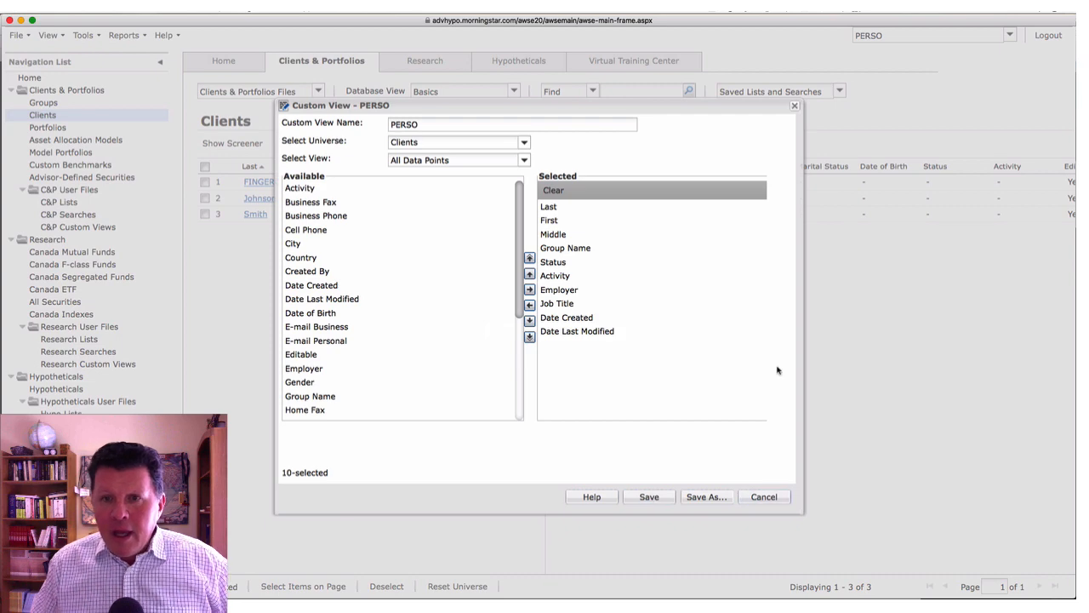
# Step: Close the custom view setup, apply the PERSO view to the clients list and review its columns
pyautogui.click(795, 107)
pyautogui.click(514, 92)
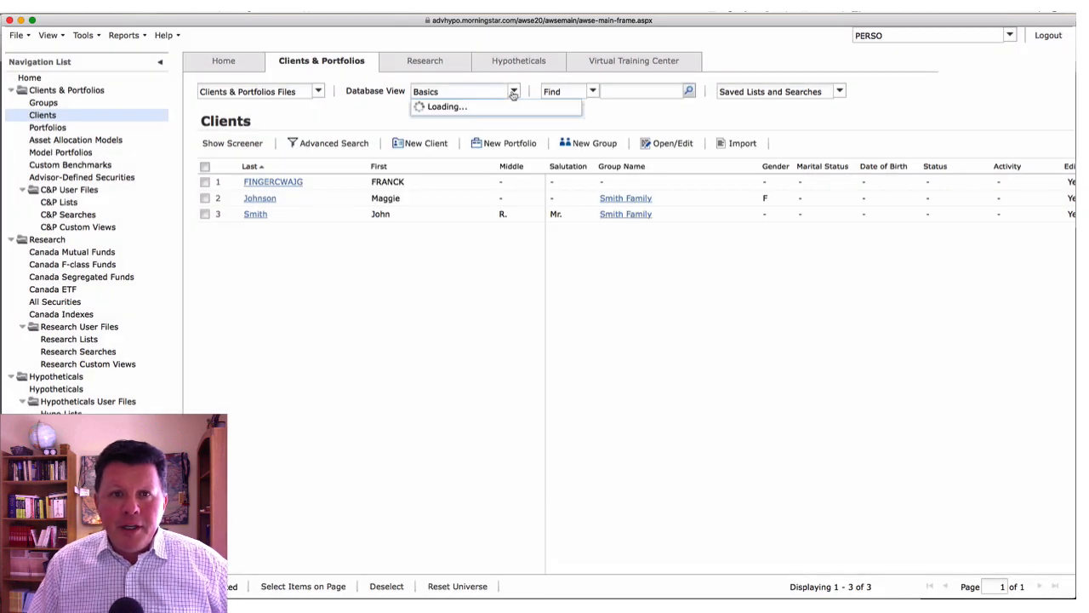
pyautogui.click(445, 118)
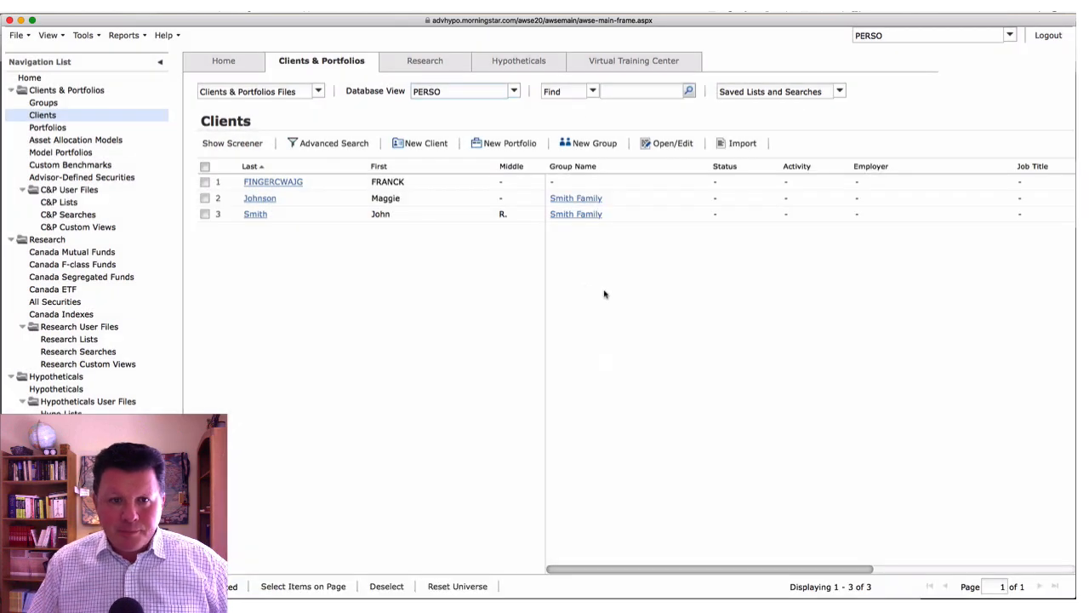
pyautogui.hscroll(5, 679, 249)
pyautogui.hscroll(3, 678, 248)
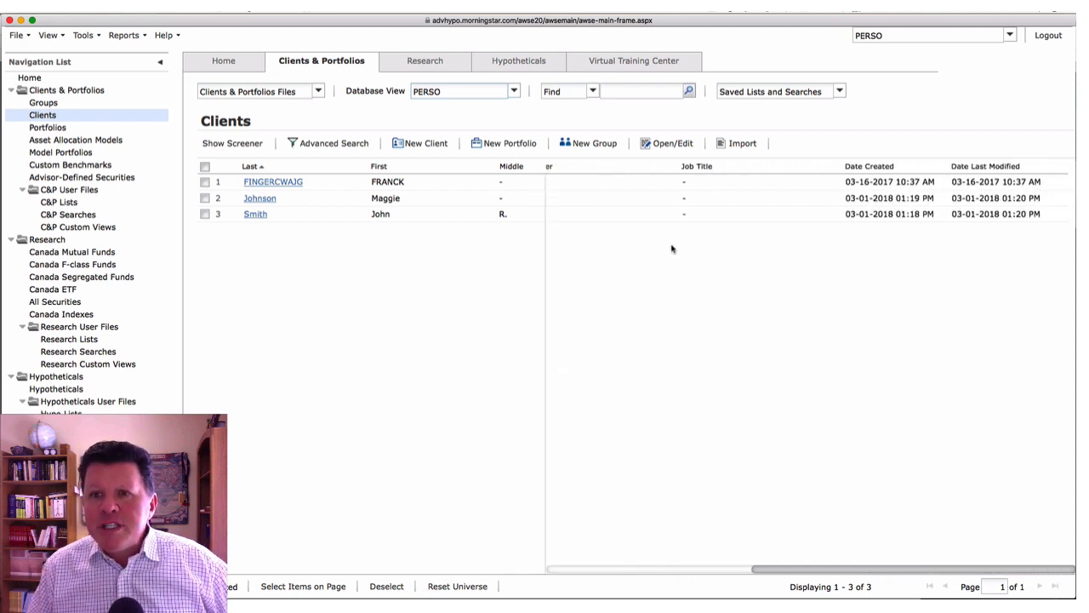
pyautogui.hscroll(-3, 634, 247)
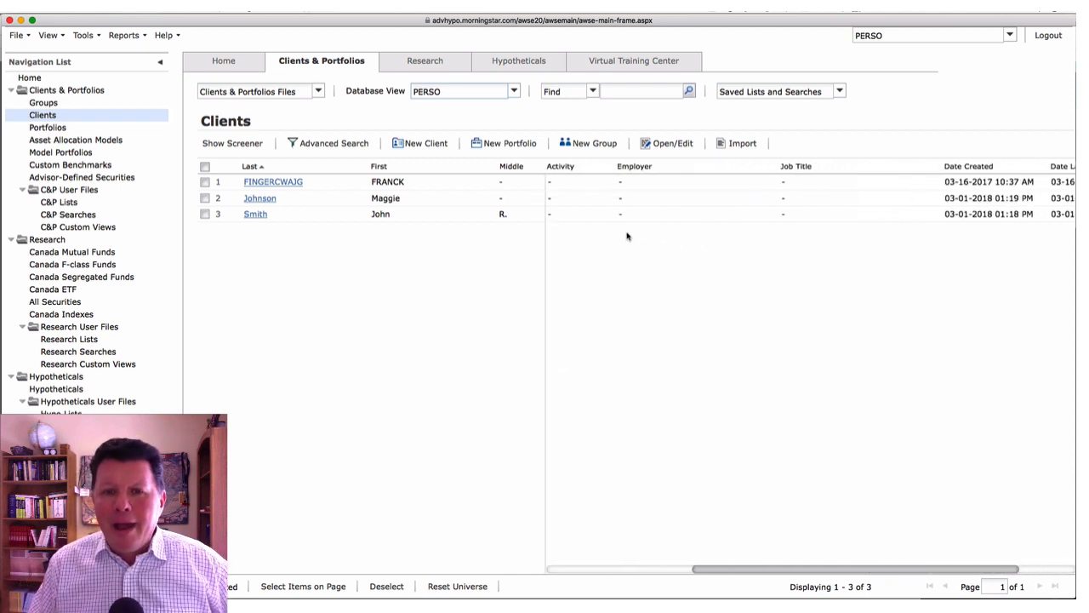
pyautogui.hscroll(-1, 661, 179)
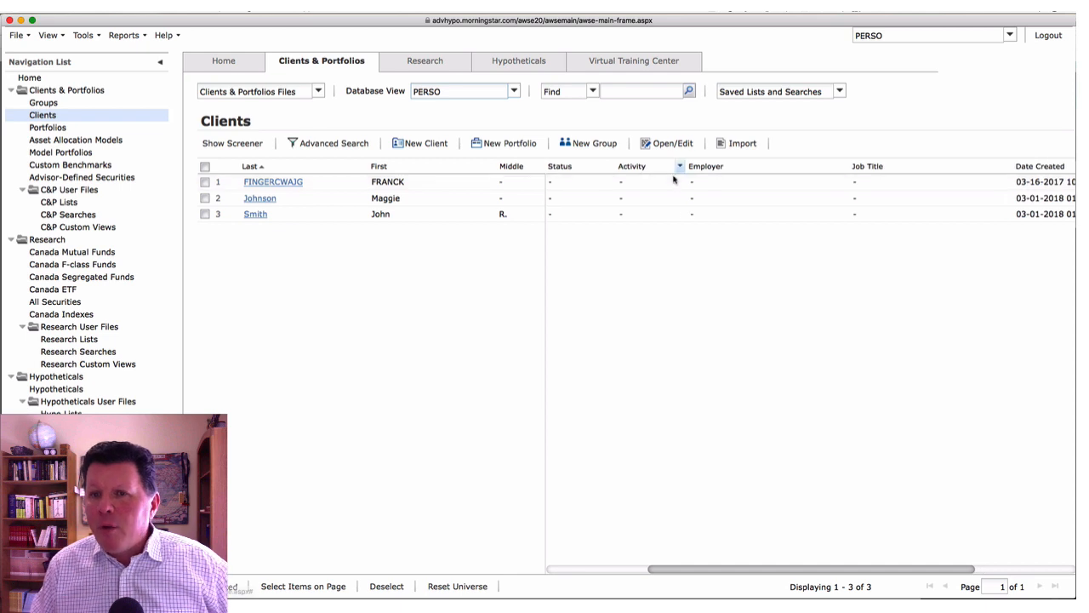
pyautogui.hscroll(-2, 646, 177)
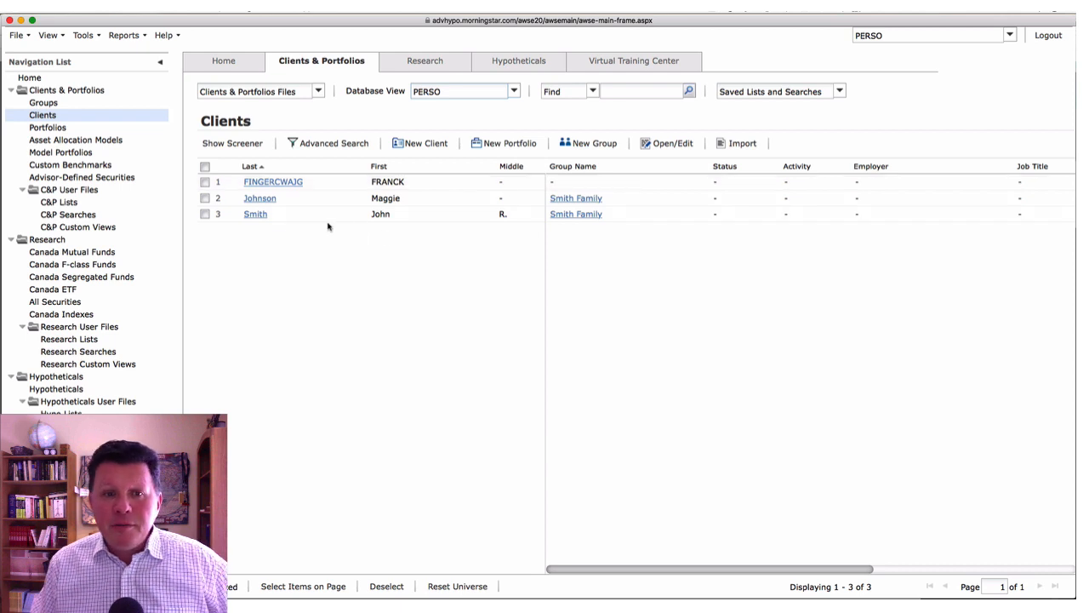
# Step: Open the second listed client's file for editing and set Status to Client and Activity to Active
pyautogui.click(310, 198)
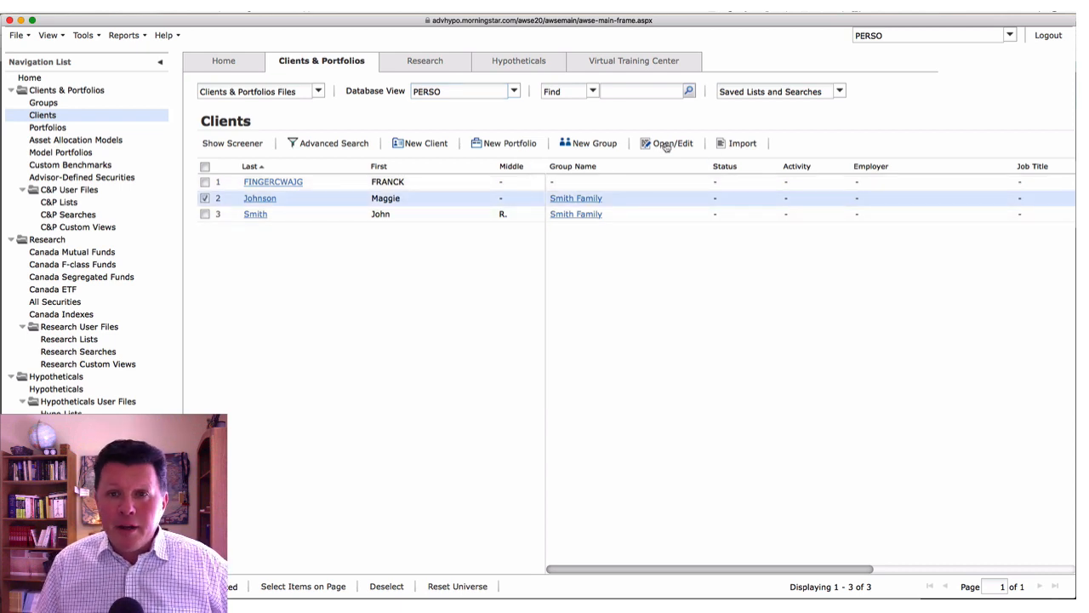
pyautogui.click(664, 144)
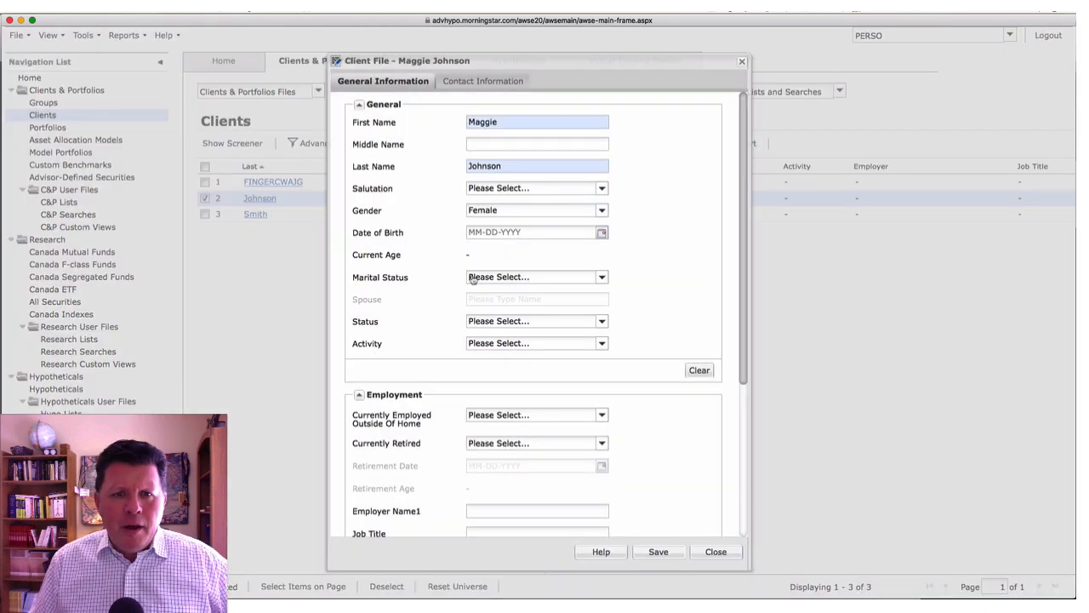
pyautogui.click(496, 323)
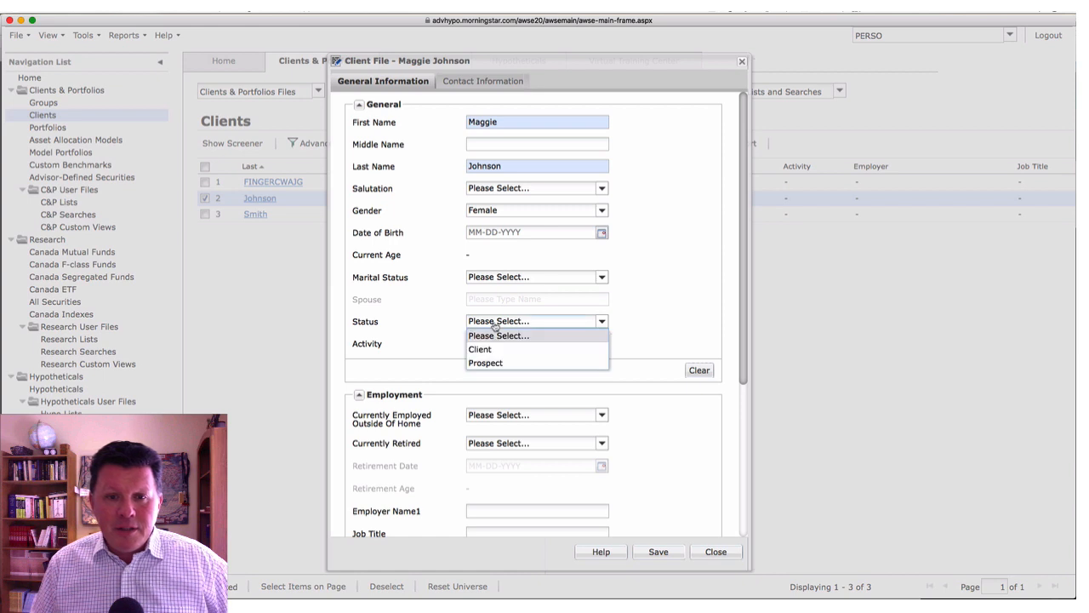
pyautogui.click(481, 349)
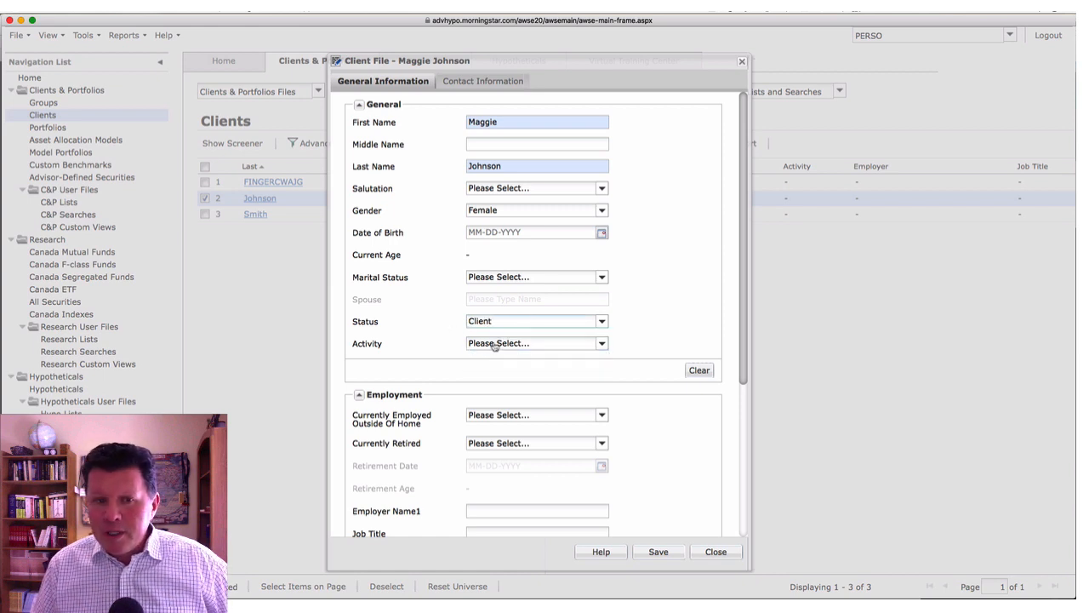
pyautogui.click(495, 345)
pyautogui.click(488, 373)
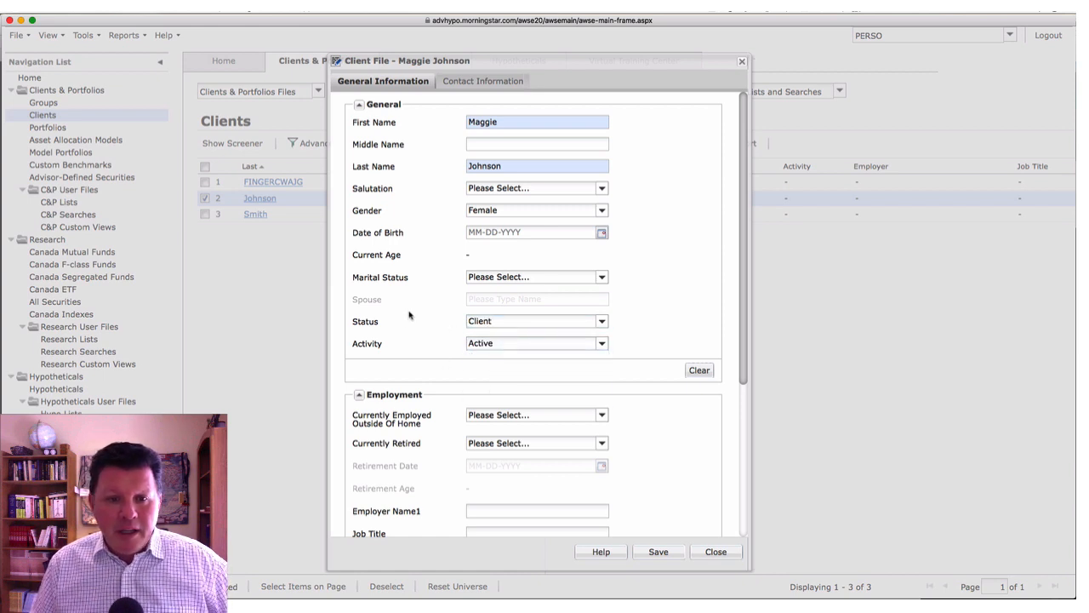
# Step: Enter ABC COMPANY as the client's first employer name, then save and close the client file
pyautogui.scroll(-2, 447, 413)
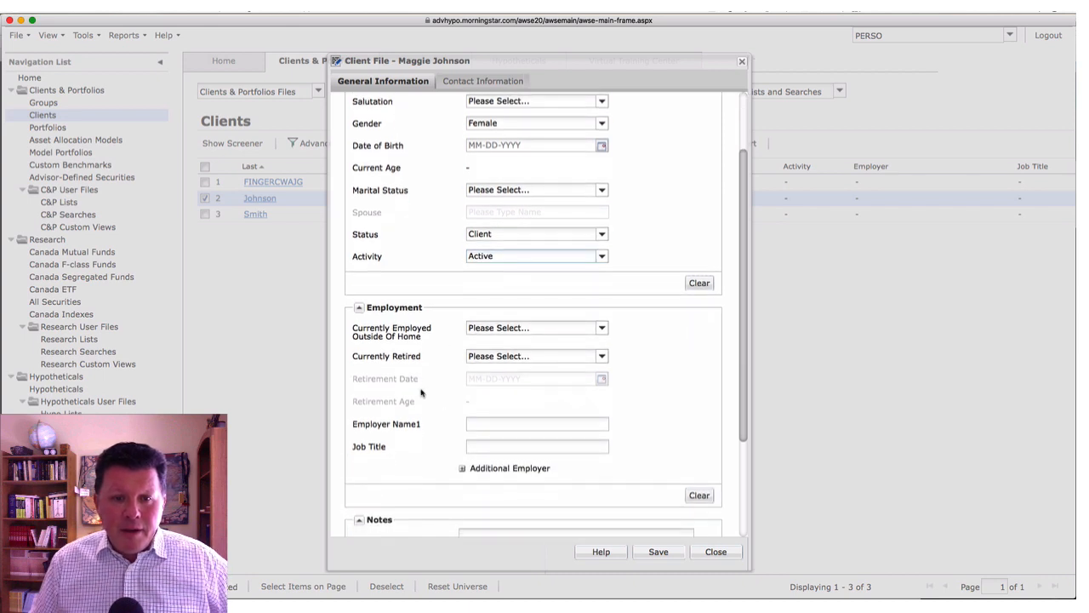
pyautogui.click(482, 427)
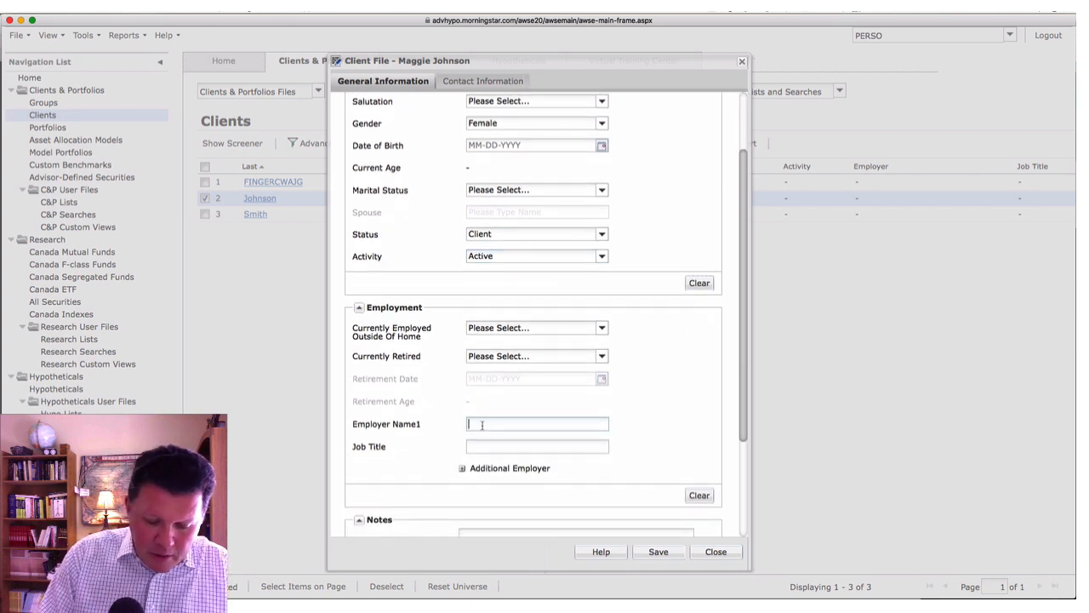
pyautogui.write('ABC ')
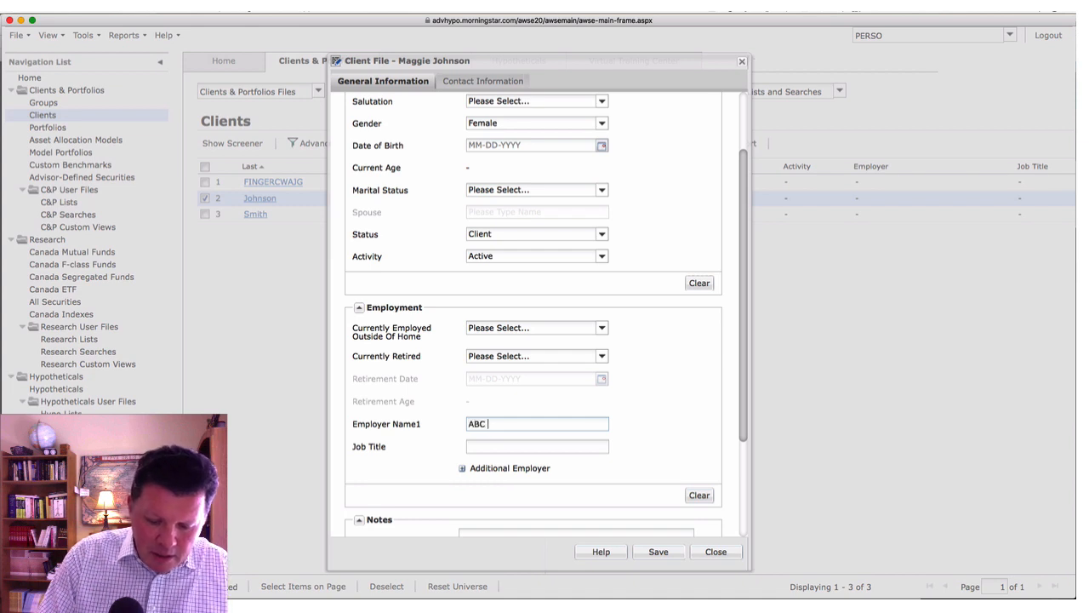
pyautogui.write('COMPA')
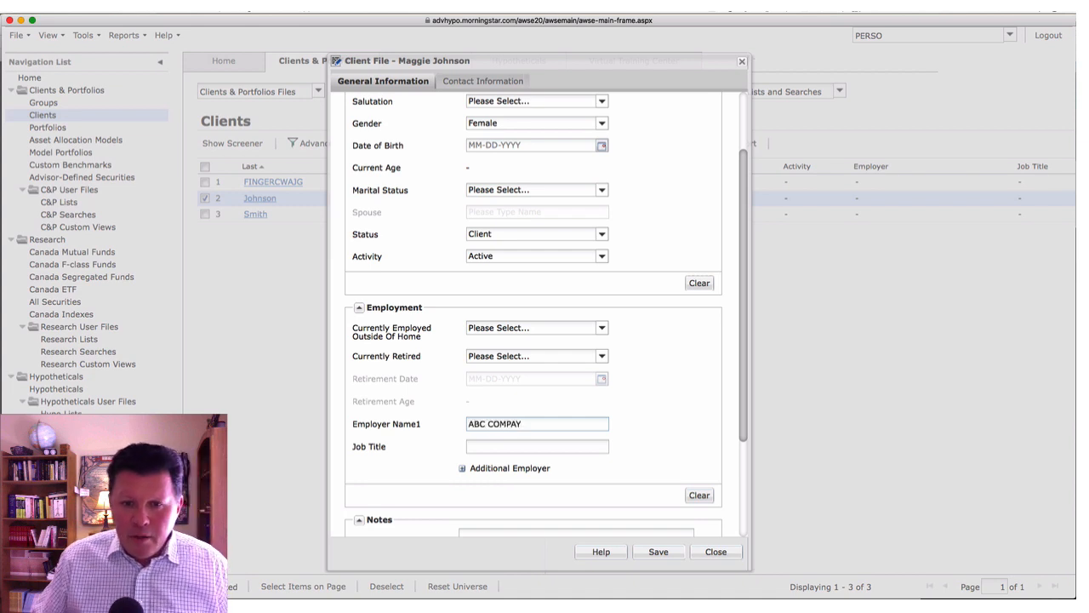
pyautogui.write('NY')
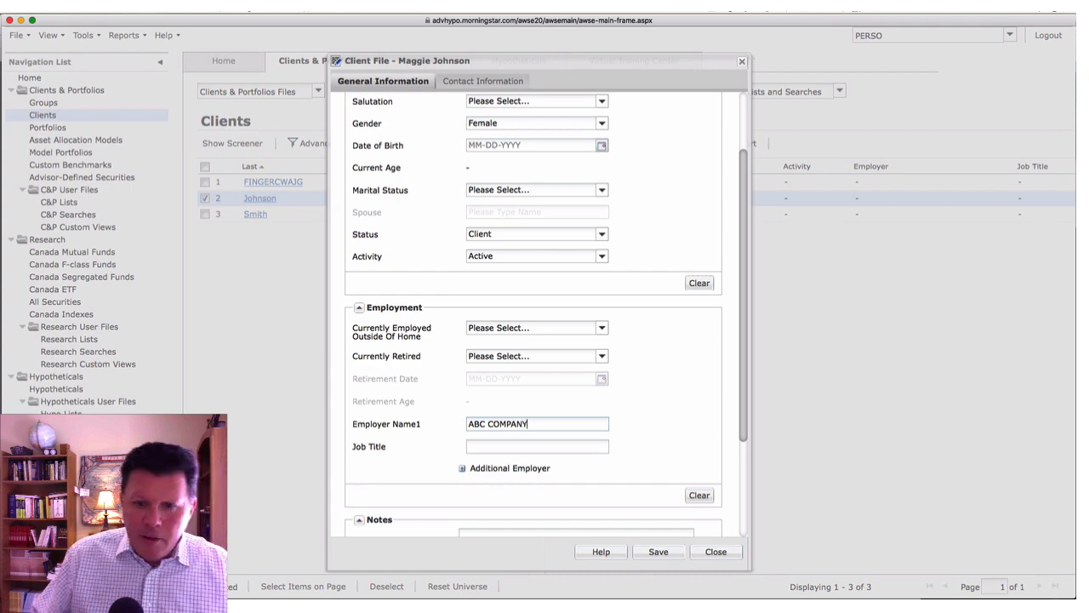
pyautogui.click(667, 553)
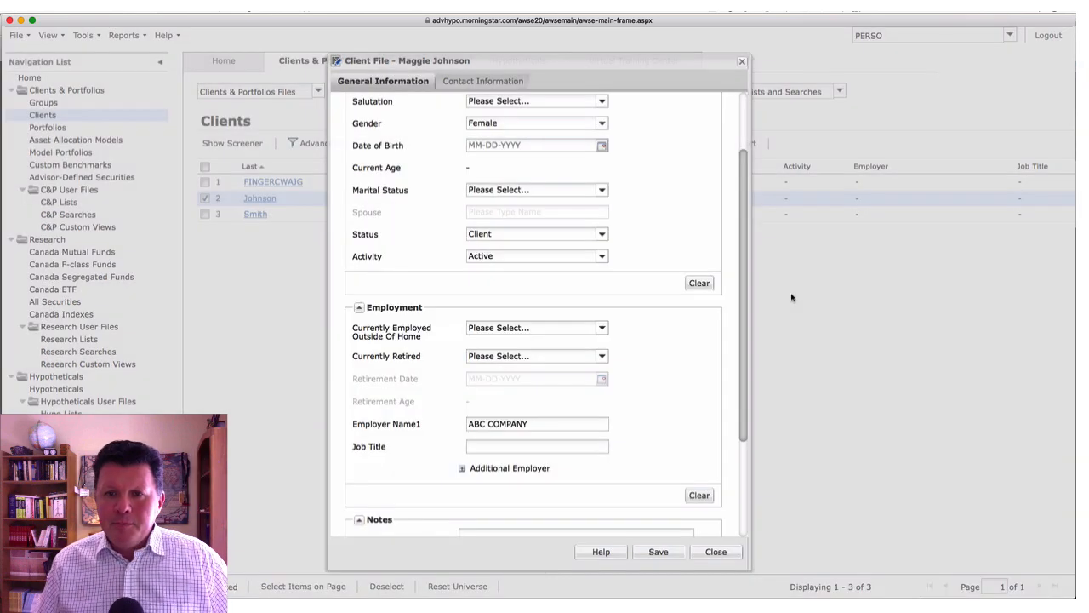
pyautogui.click(715, 551)
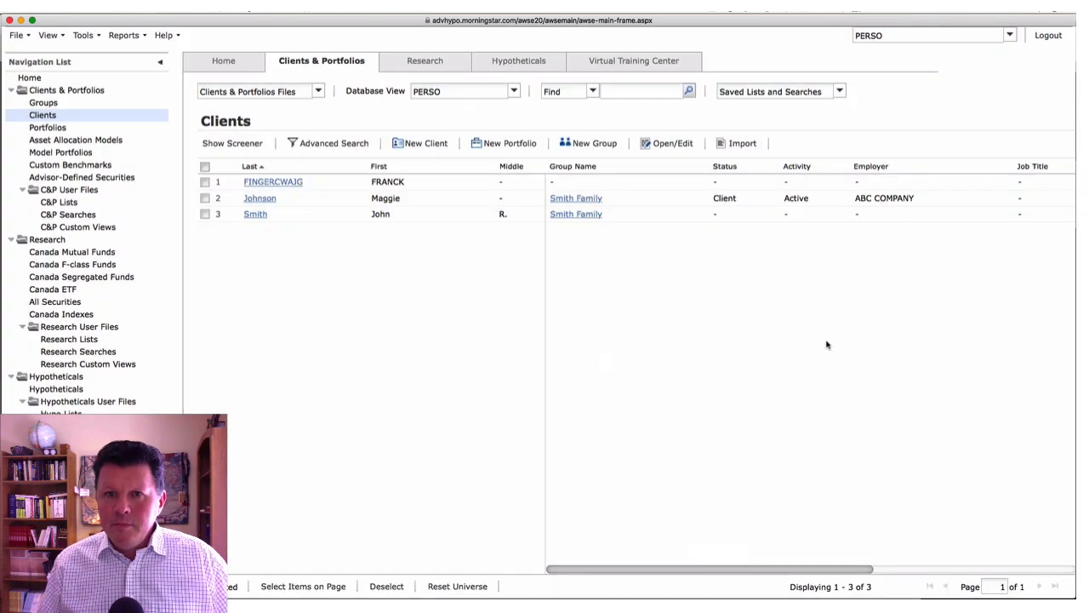
pyautogui.hscroll(3, 808, 255)
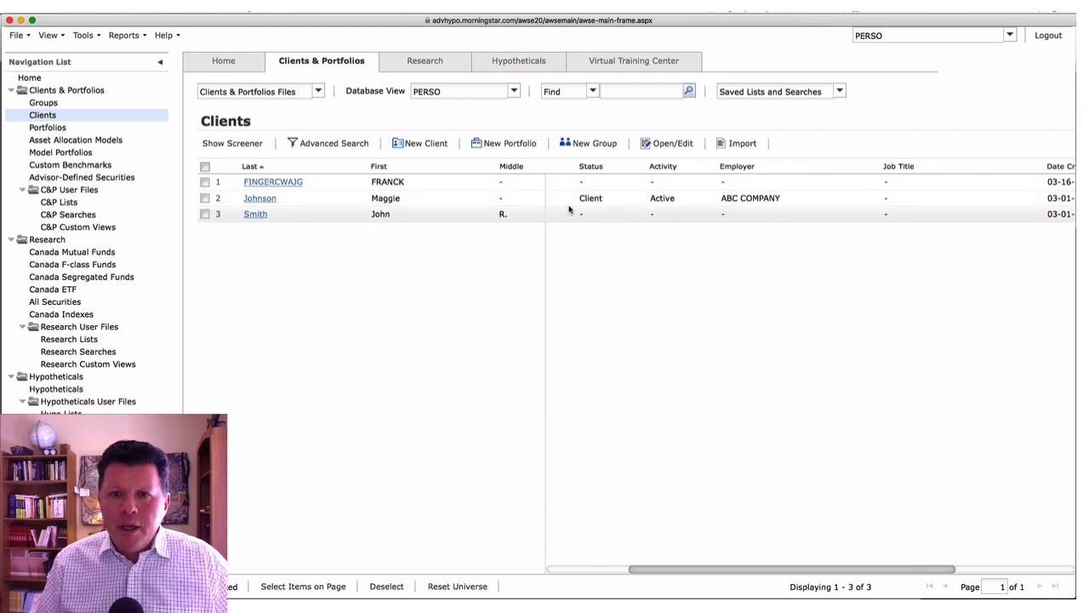